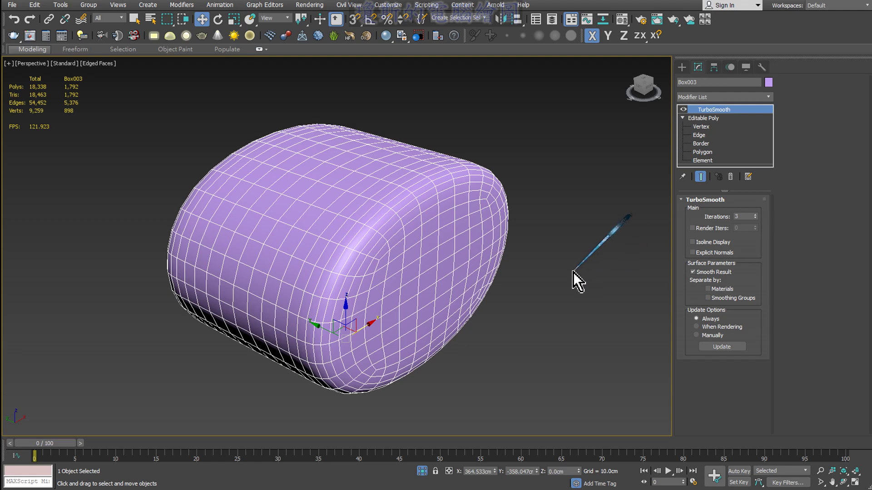
Hide Box003's TurboSmooth result and enter its Editable Poly Edge level
left_click(572, 271)
left_click(482, 248)
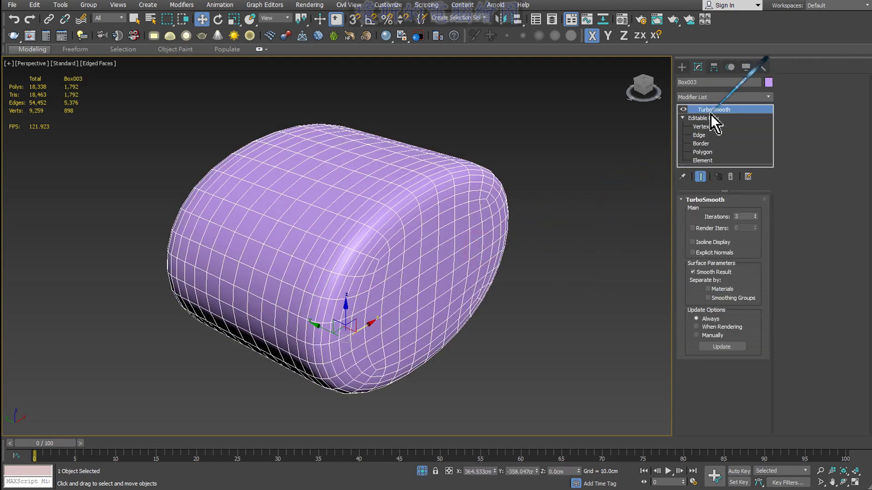
left_click(683, 110)
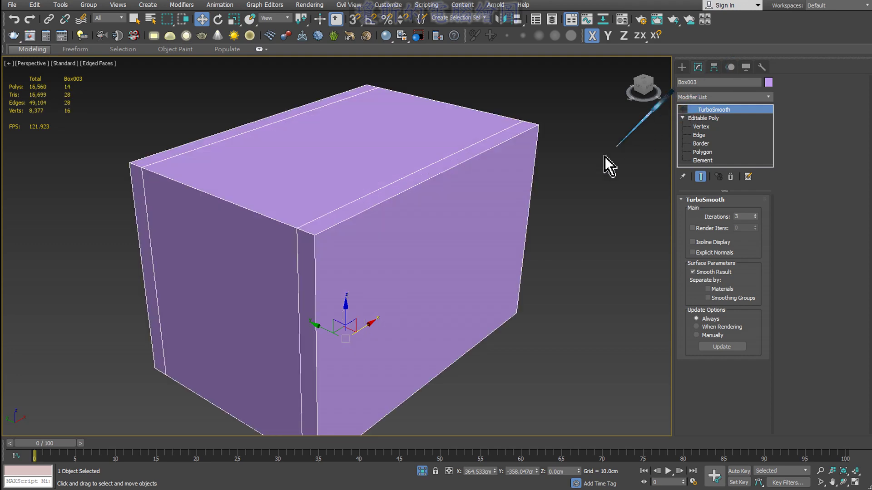
middle_click_drag(555, 195, 519, 197, "alt")
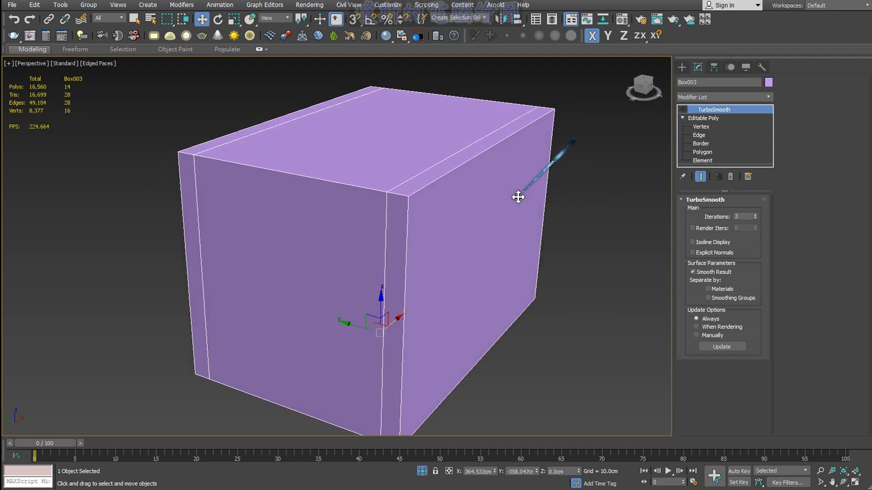
left_click(698, 135)
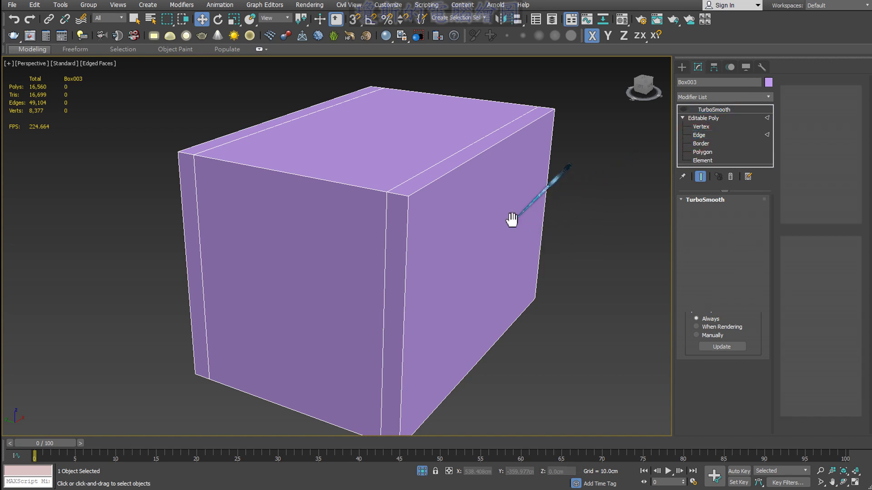
middle_click_drag(588, 229, 563, 228, "alt")
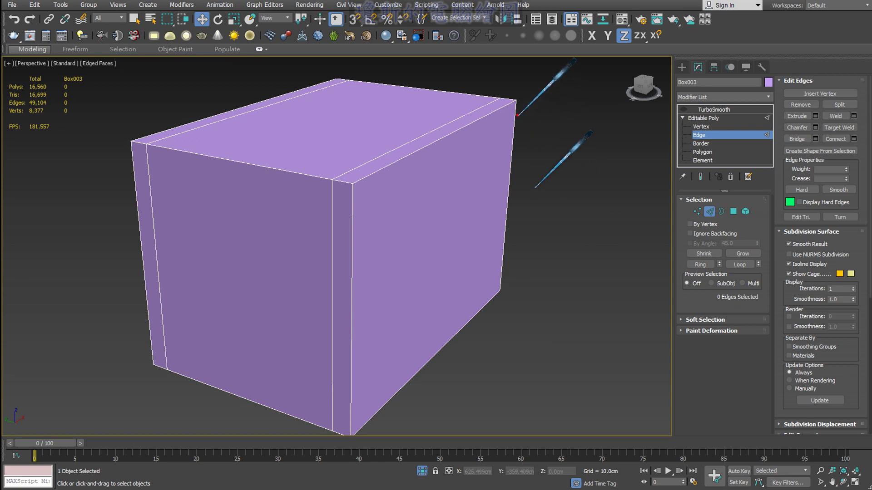
Select the front vertical corner edge of the unsmoothed Box003
left_click_drag(516, 115, 500, 285)
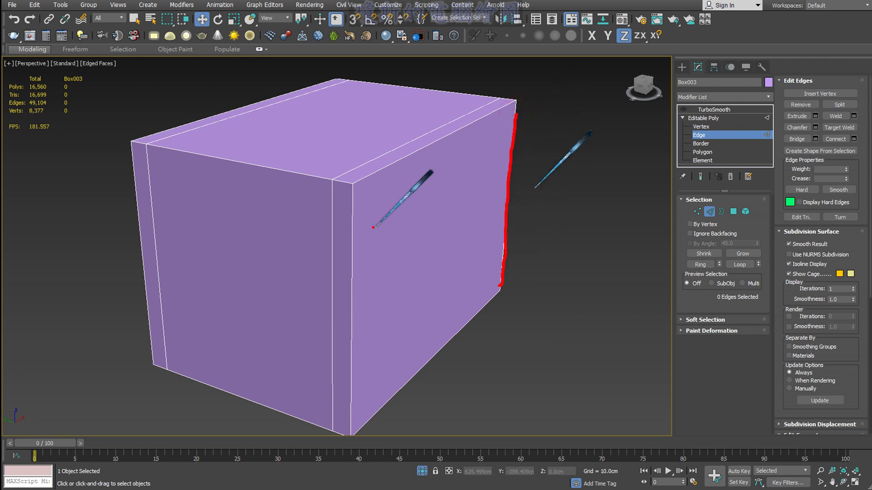
mouse_move(359, 232)
left_mouse_down()
mouse_move(358, 200)
mouse_move(350, 398)
left_mouse_up()
left_click_drag(324, 220, 330, 359)
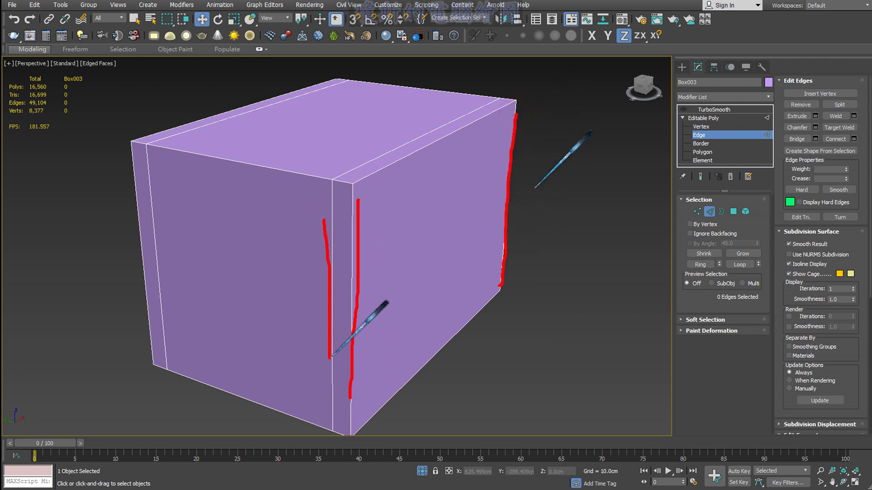
left_click_drag(150, 202, 153, 315)
left_click_drag(135, 213, 143, 316)
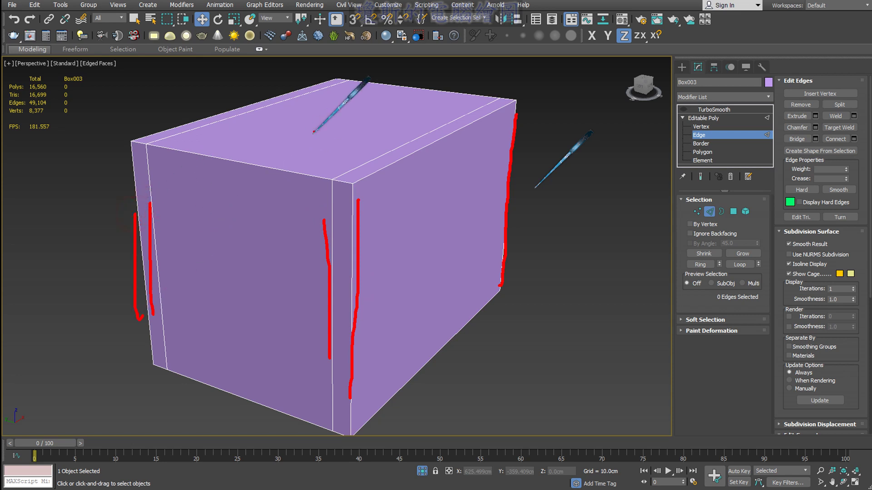
mouse_move(334, 102)
left_mouse_down()
mouse_move(335, 164)
mouse_move(351, 164)
left_mouse_up()
mouse_move(474, 262)
left_mouse_down()
mouse_move(318, 320)
mouse_move(349, 199)
mouse_move(430, 240)
mouse_move(458, 234)
left_mouse_up()
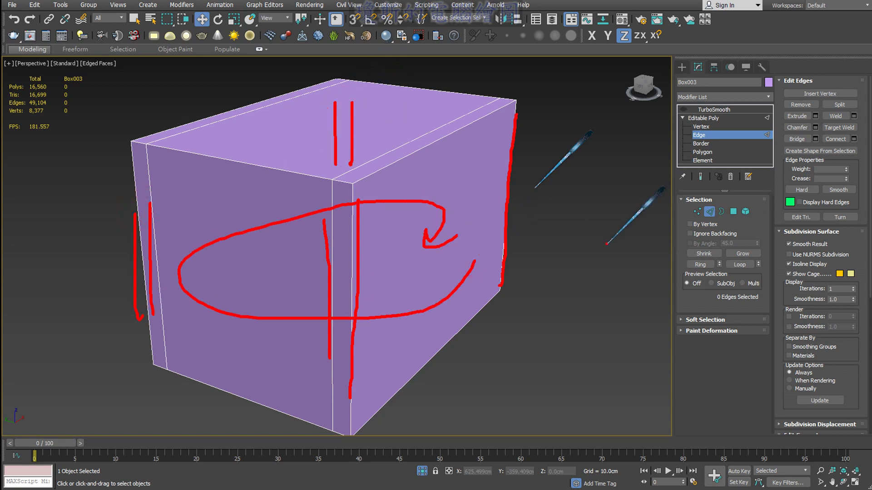
key("Escape")
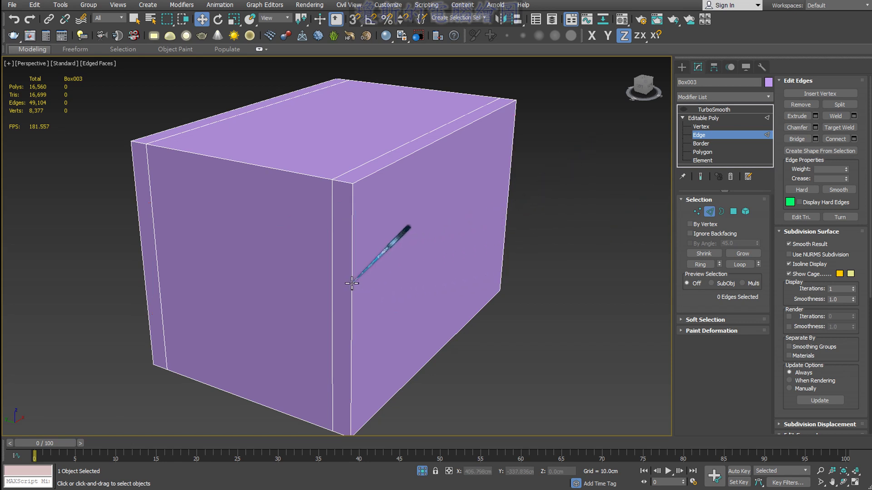
left_click(352, 283)
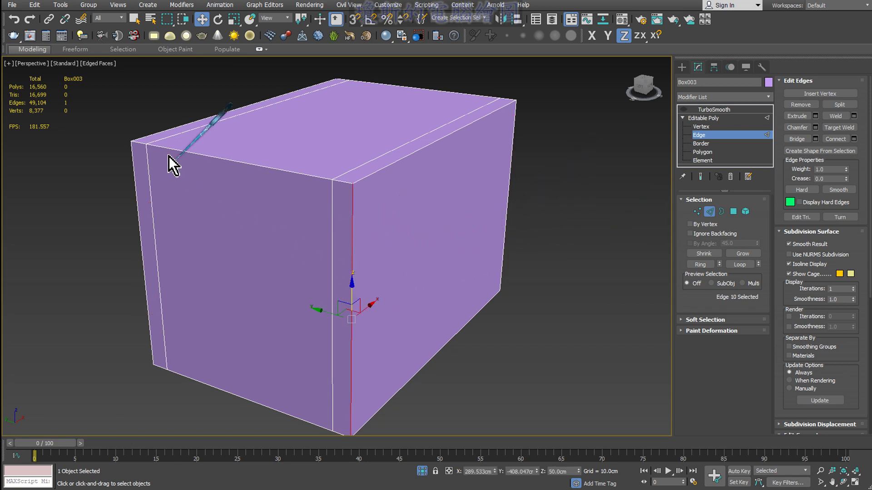
Switch the viewport to Wireframe Override and ring-select from the front vertical edge
left_click(101, 64)
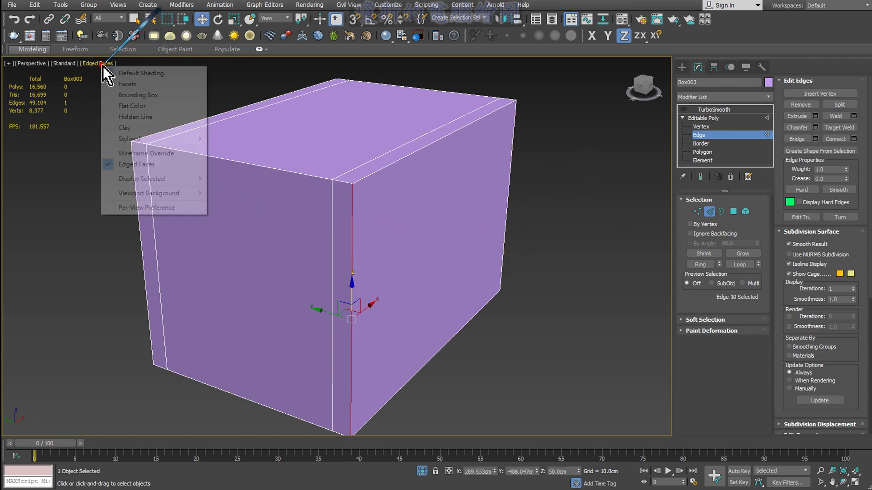
left_click(114, 153)
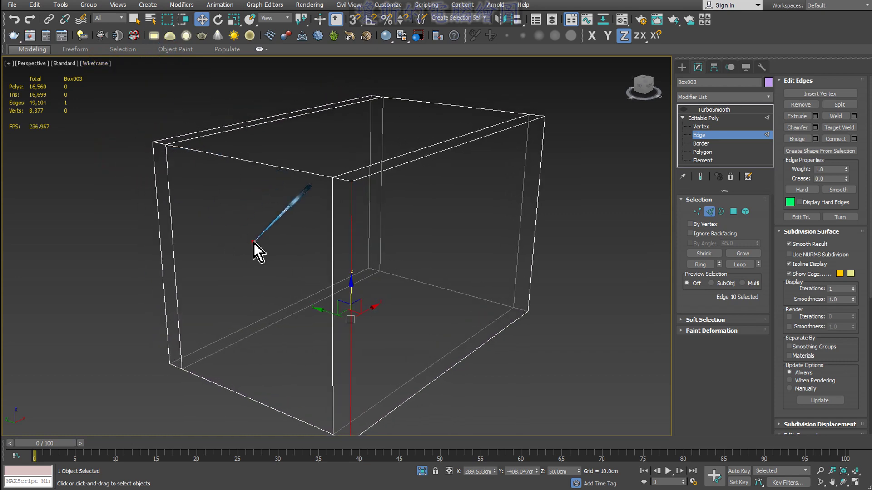
left_click(253, 243)
left_click(331, 231)
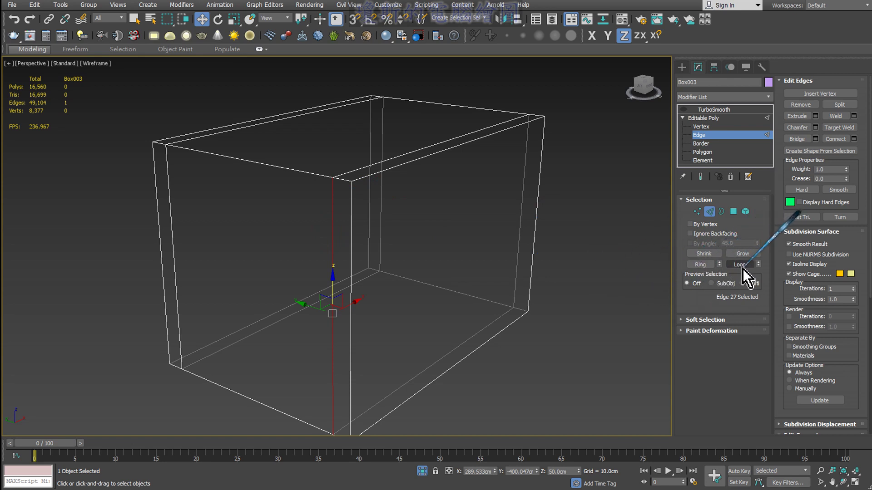
left_click(701, 264)
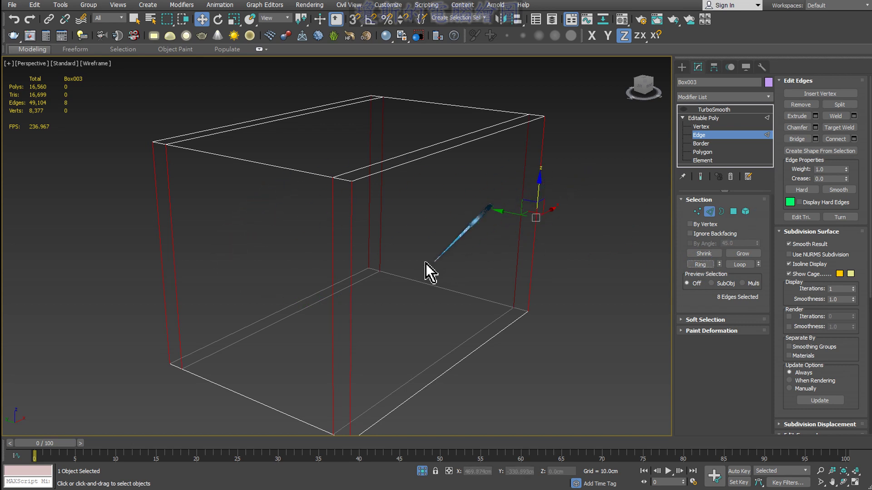
Reselect the front corner edge and ring it to get all eight vertical edges
left_click(564, 249)
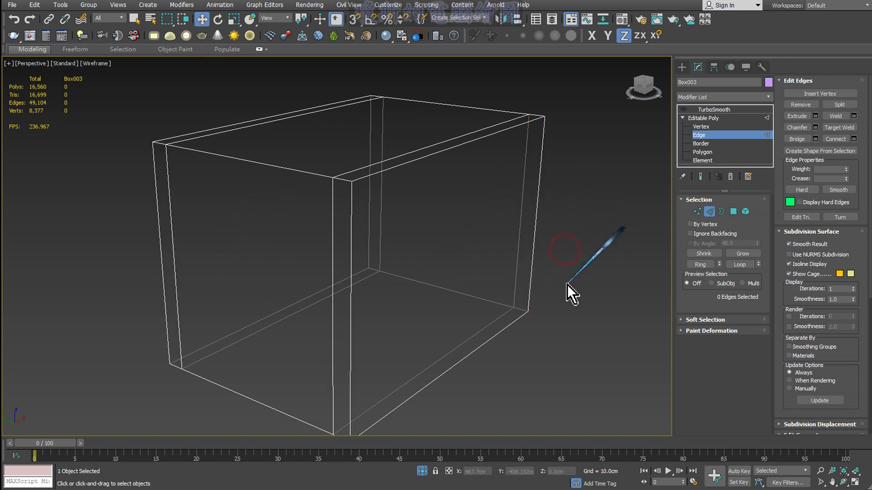
middle_click_drag(567, 285, 563, 257, "alt")
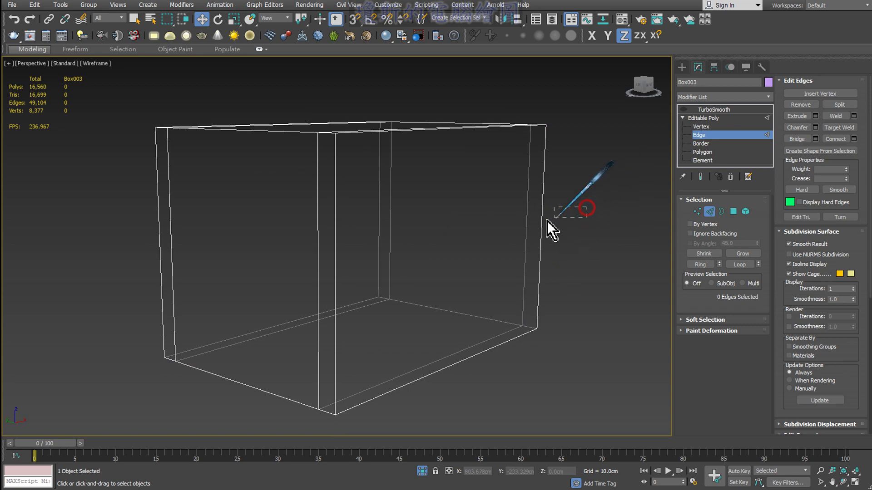
left_click_drag(547, 221, 137, 219)
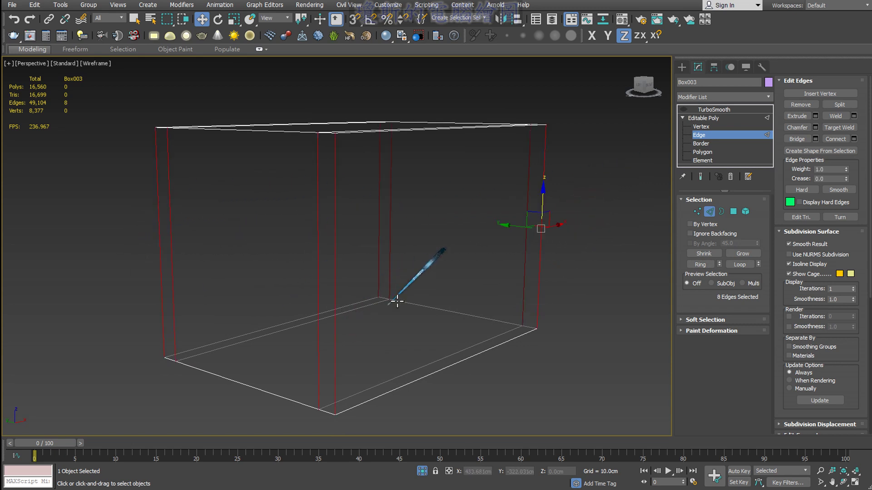
left_click(453, 247)
middle_click_drag(453, 247, 397, 254, "alt")
left_click(328, 255)
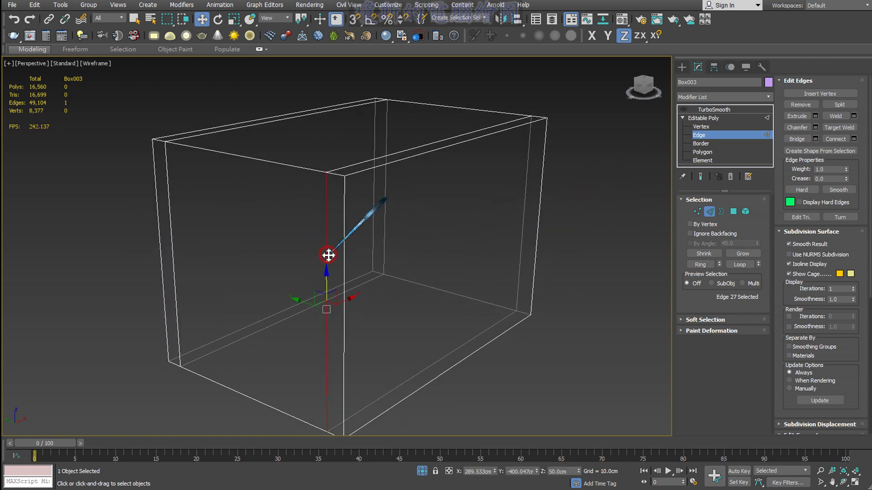
left_click(693, 266)
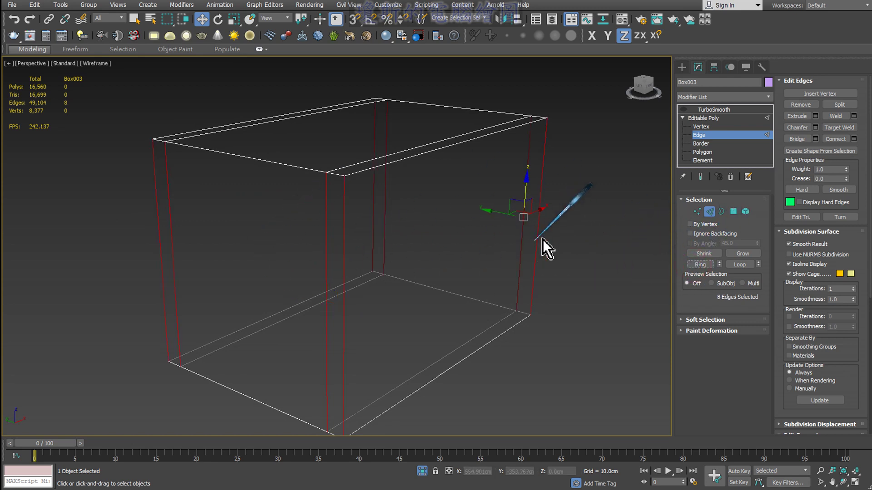
left_click(592, 211)
middle_click_drag(590, 205, 518, 208, "alt")
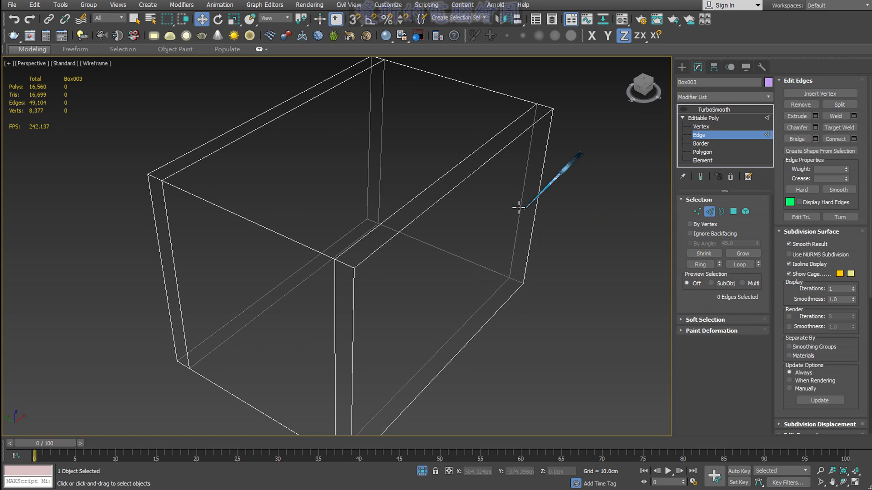
left_click(473, 175)
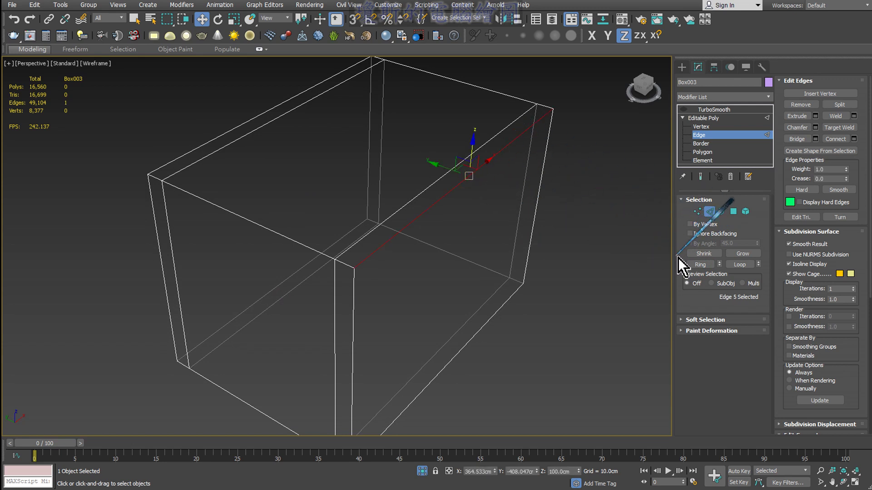
left_click(693, 264)
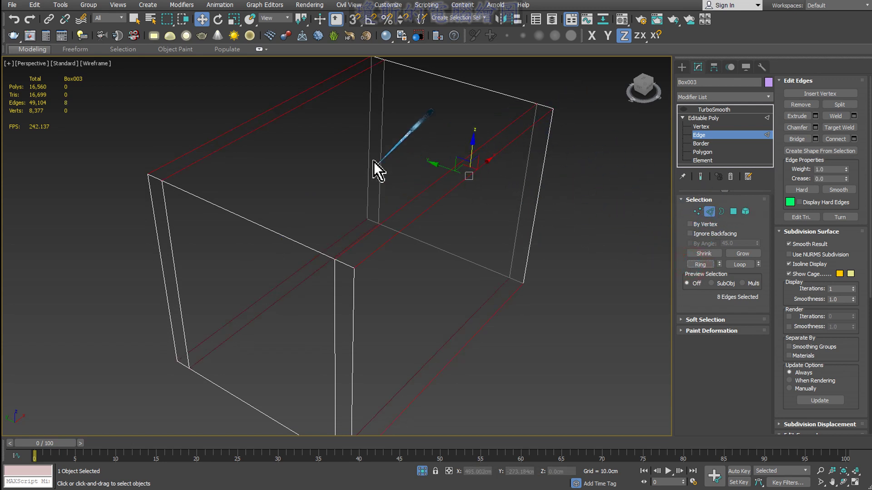
left_click(472, 247)
middle_click_drag(482, 267, 314, 276, "alt")
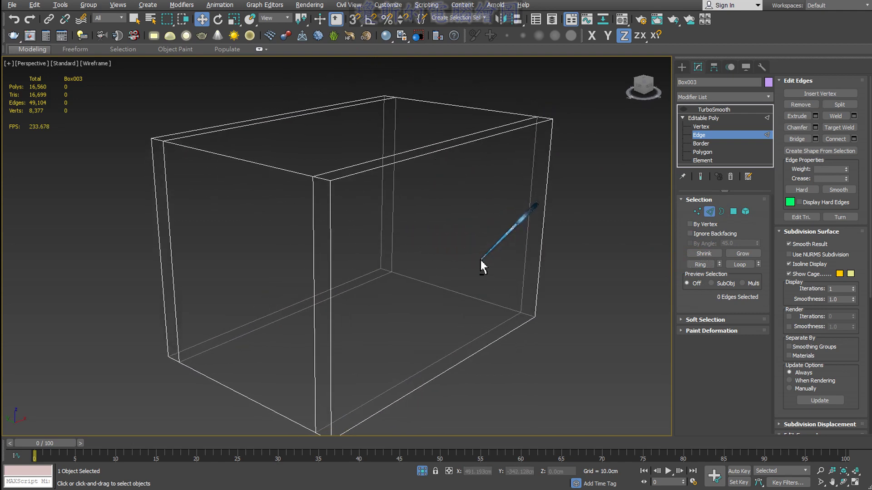
left_click(313, 276)
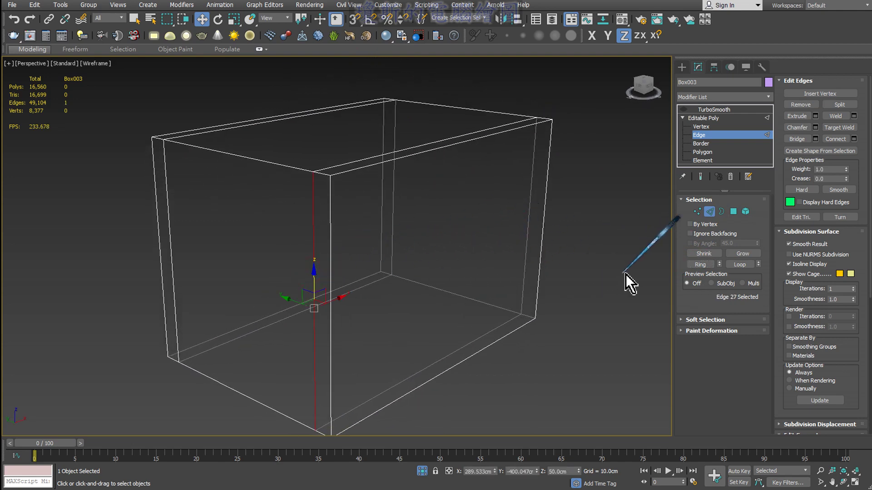
left_click(698, 264)
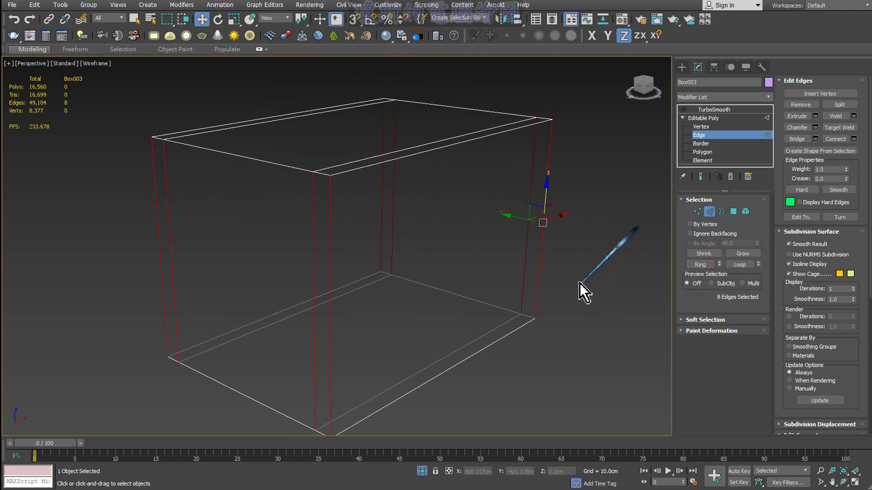
middle_click_drag(580, 282, 582, 277, "alt")
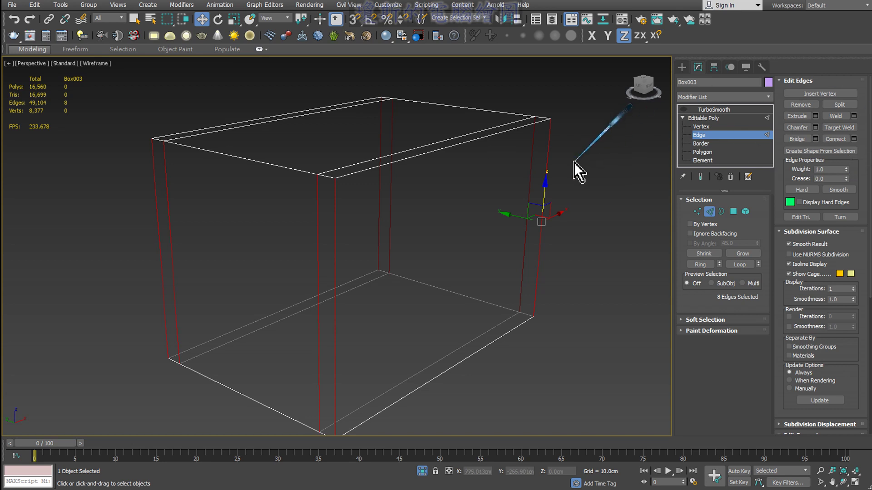
Connect the vertical edges with two pinch-80 loops near the wall tops and bottoms
right_click(574, 163)
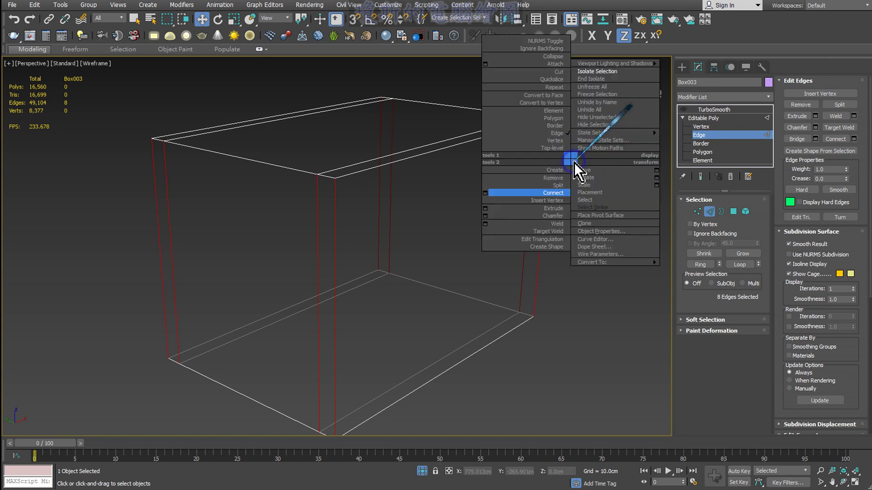
left_click(487, 195)
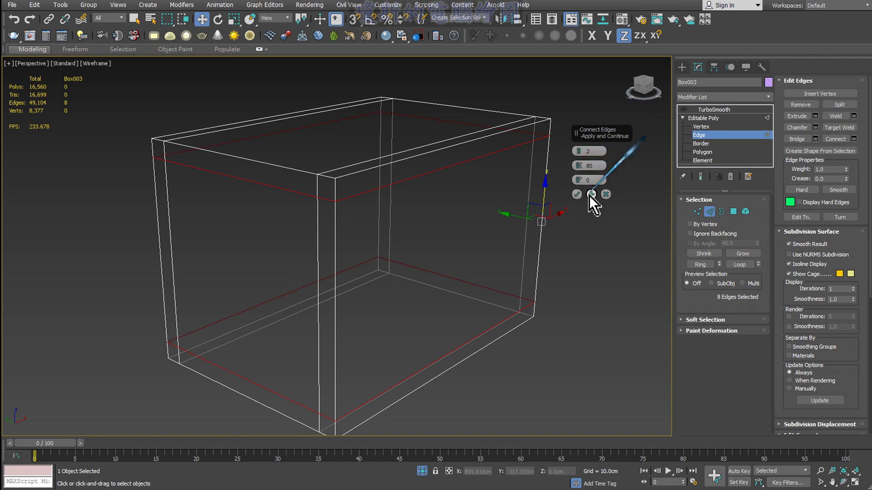
left_click(576, 195)
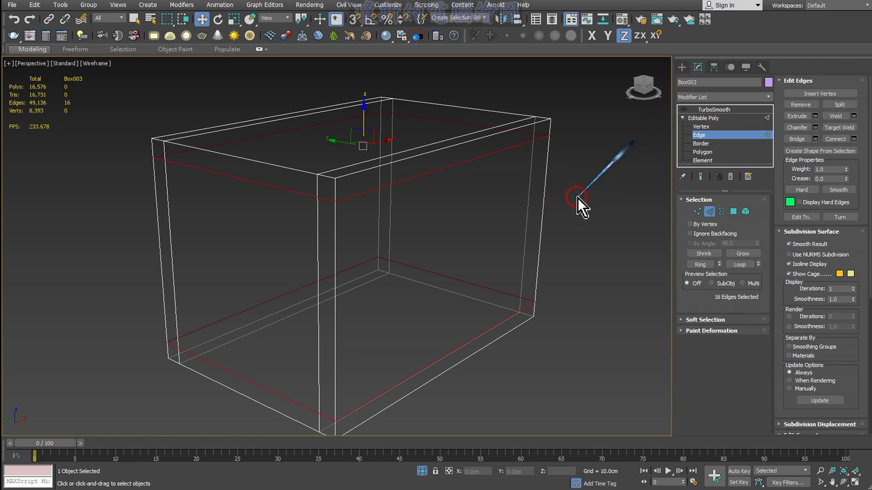
mouse_move(557, 230)
middle_mouse_down("alt")
mouse_move(485, 237)
mouse_move(520, 211)
mouse_move(483, 225)
middle_mouse_up("alt")
left_click(481, 222)
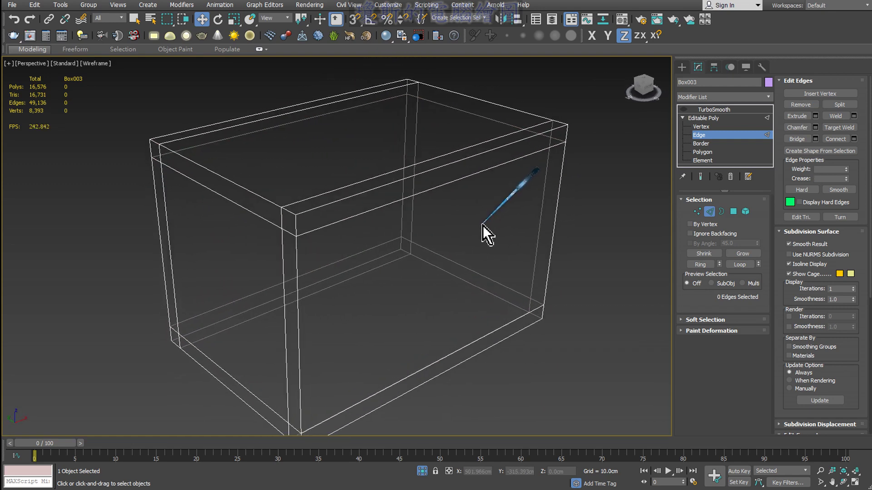
Re-enable TurboSmooth on Box003 and deselect the box
left_click(693, 119)
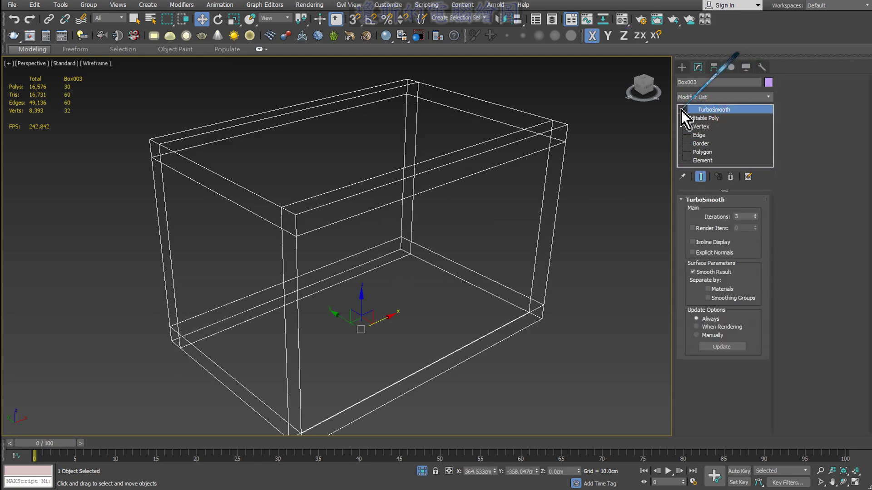
left_click(682, 110)
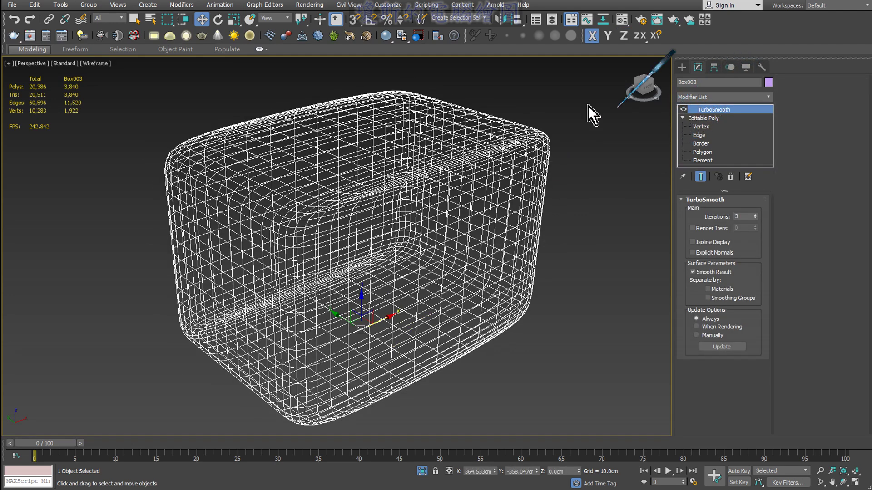
left_click(103, 68)
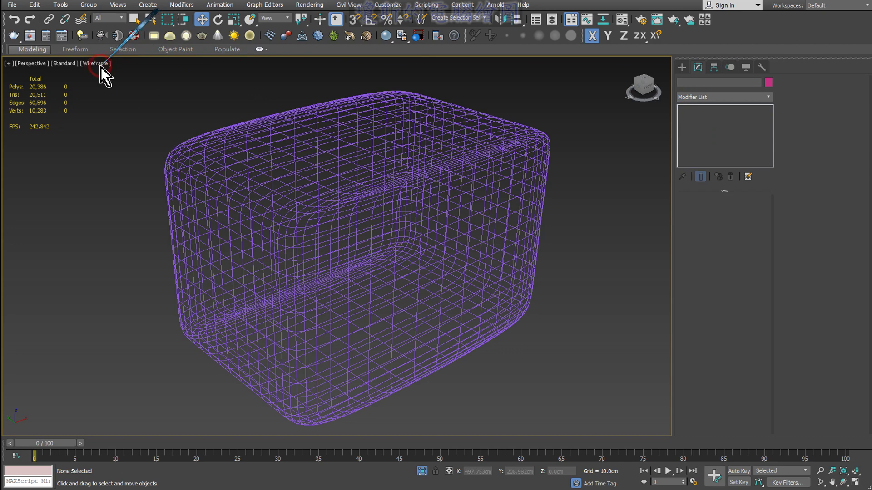
Switch the viewport to Edged Faces shading and orbit around the smoothed box
left_click(98, 64)
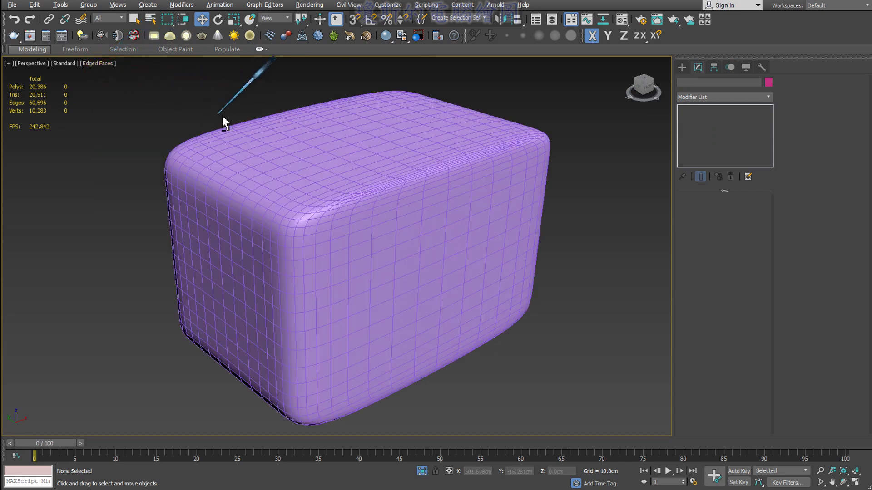
mouse_move(223, 116)
middle_mouse_down("alt")
mouse_move(249, 121)
mouse_move(219, 119)
middle_mouse_up("alt")
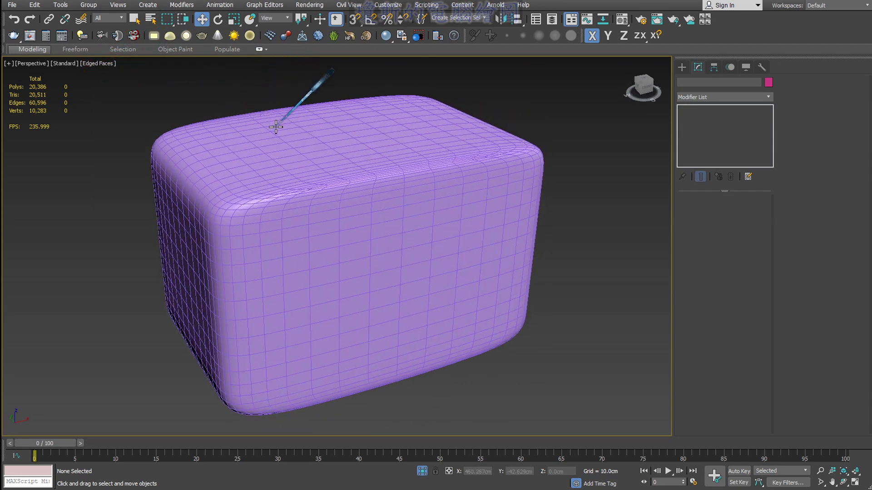
mouse_move(217, 168)
left_mouse_down()
mouse_move(181, 196)
mouse_move(180, 313)
mouse_move(211, 355)
left_mouse_up()
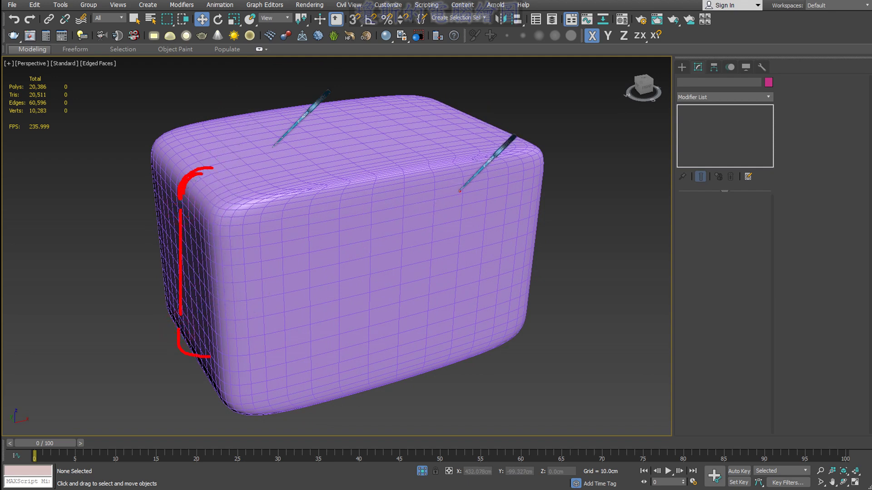
mouse_move(510, 179)
left_mouse_down()
mouse_move(433, 196)
mouse_move(182, 220)
mouse_move(233, 120)
left_mouse_up()
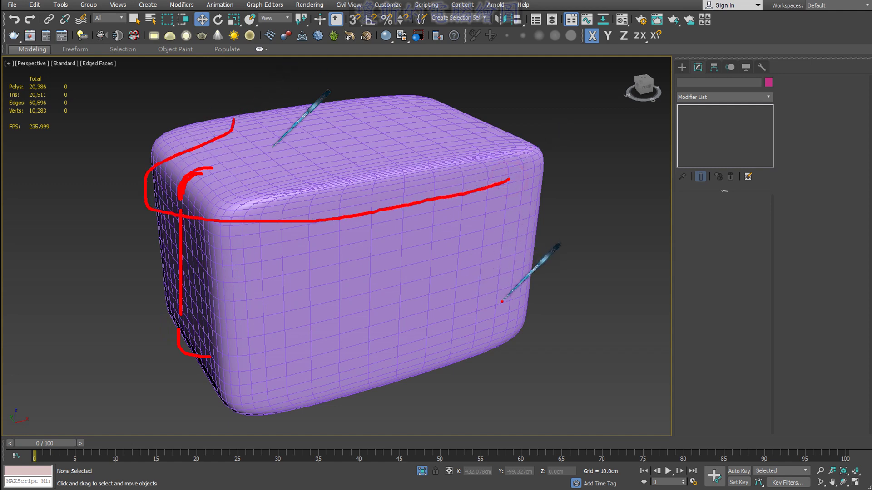
mouse_move(502, 303)
left_mouse_down()
mouse_move(186, 351)
mouse_move(161, 266)
left_mouse_up()
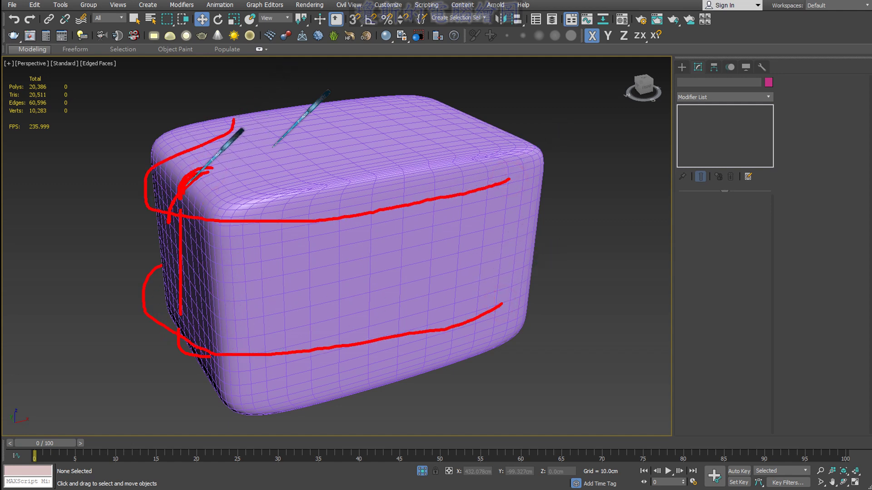
key("e")
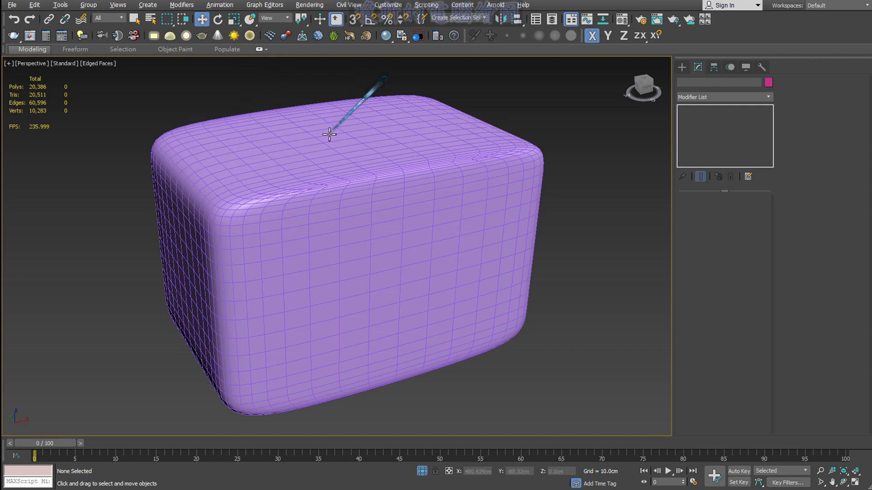
middle_click_drag(351, 109, 361, 133, "alt")
Turn on TurboSmooth's Isoline Display for the selected box
left_click(360, 142)
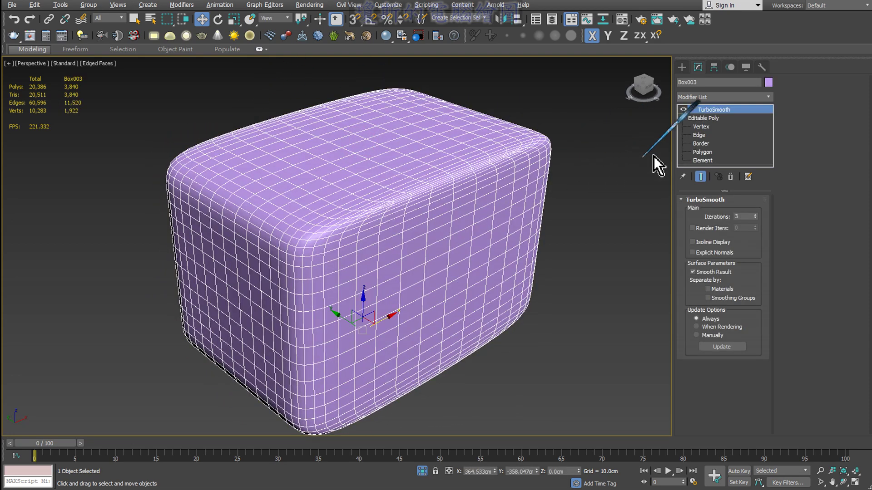
left_click(693, 242)
middle_click_drag(412, 259, 413, 249, "alt")
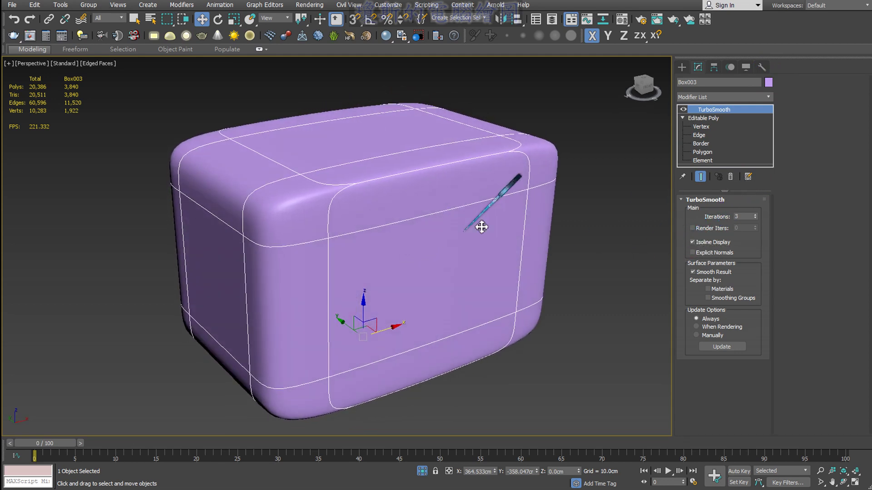
left_click(683, 109)
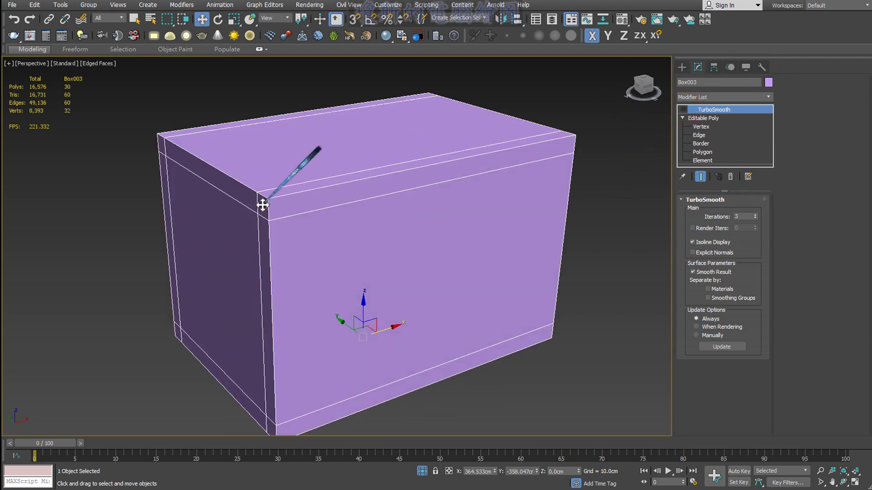
left_click(683, 109)
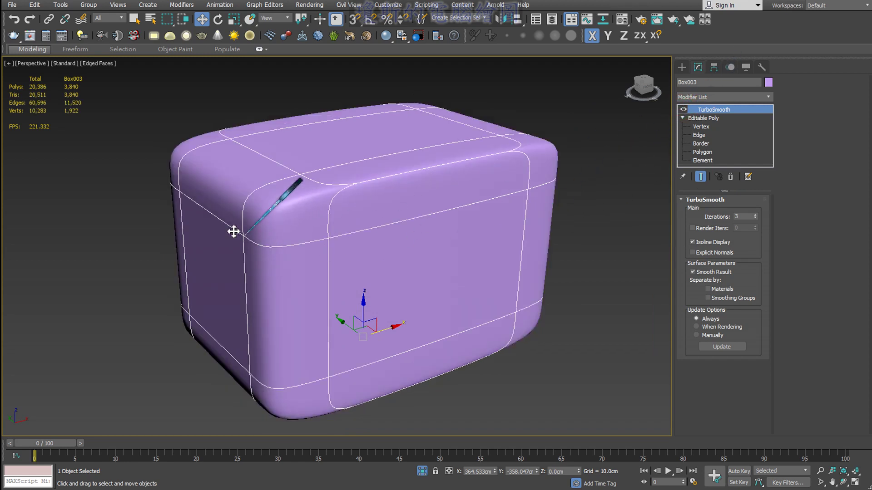
left_click_drag(158, 185, 276, 249)
left_click_drag(219, 219, 237, 185)
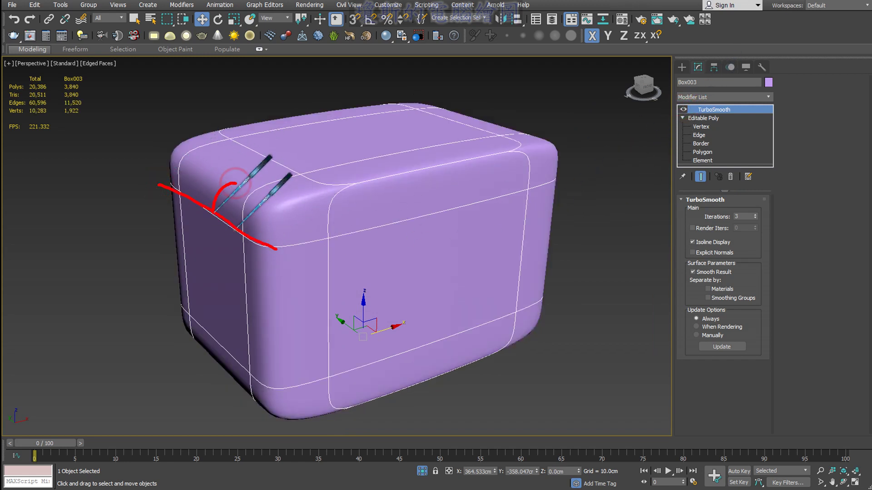
left_click_drag(261, 152, 273, 157)
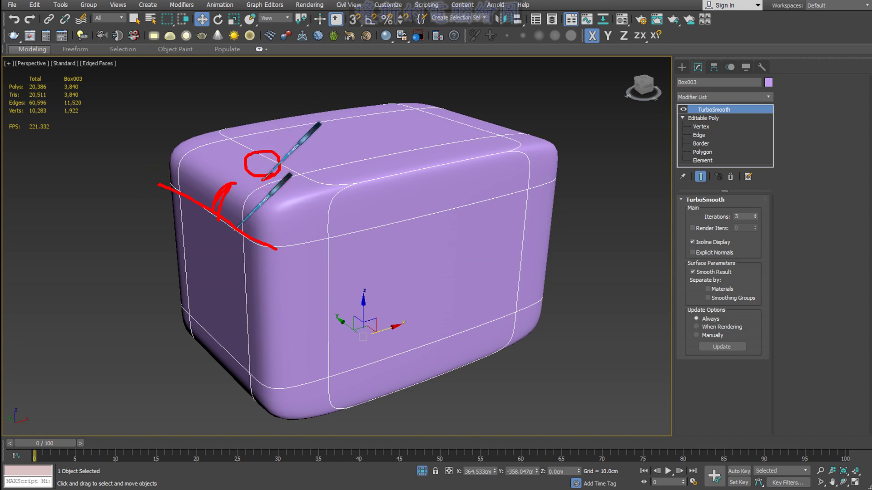
key("Escape")
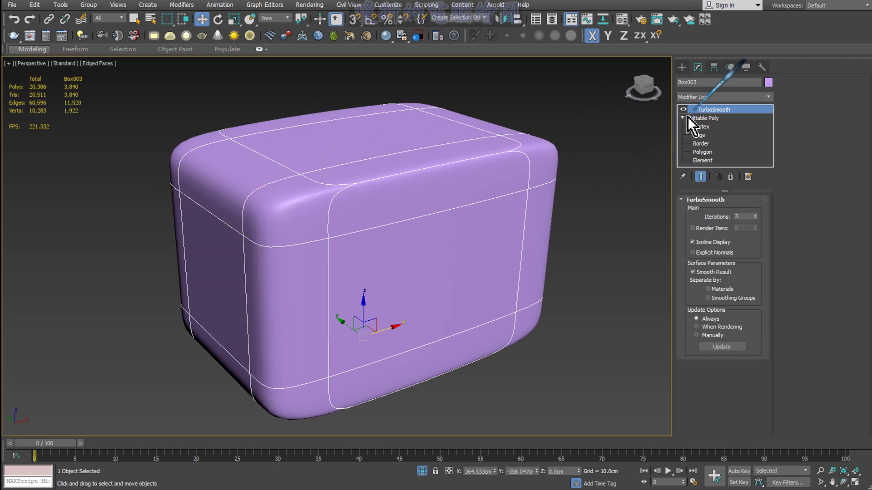
Hide TurboSmooth in the viewport and return to Editable Poly Edge level
left_click(683, 110)
middle_click_drag(393, 170, 272, 176, "alt")
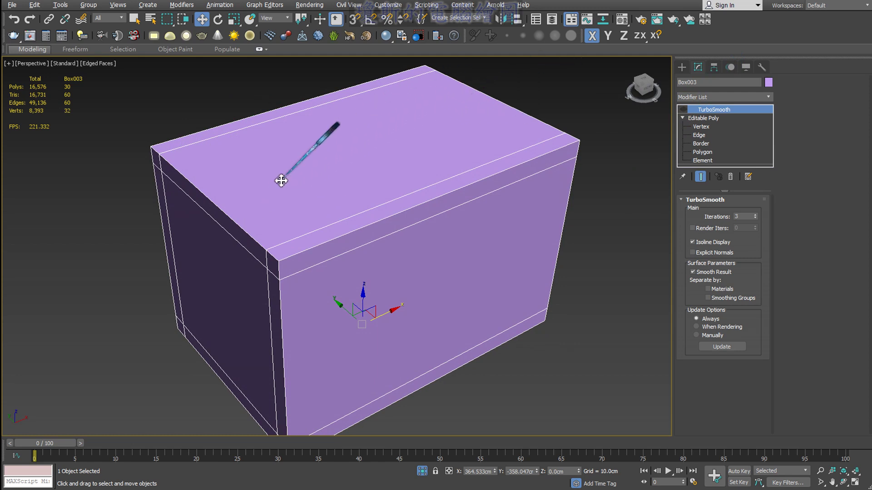
mouse_move(274, 202)
middle_mouse_down("alt")
mouse_move(303, 190)
mouse_move(298, 175)
mouse_move(276, 184)
middle_mouse_up("alt")
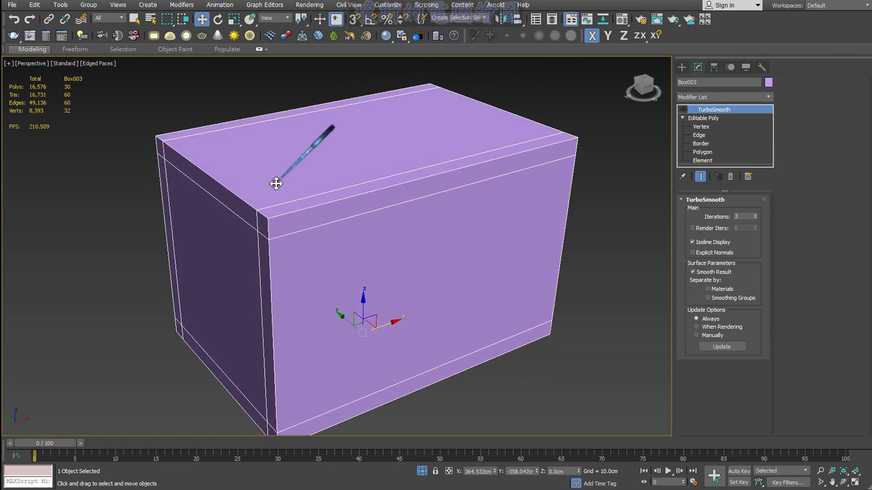
mouse_move(177, 132)
left_mouse_down()
mouse_move(300, 214)
mouse_move(298, 416)
left_mouse_up()
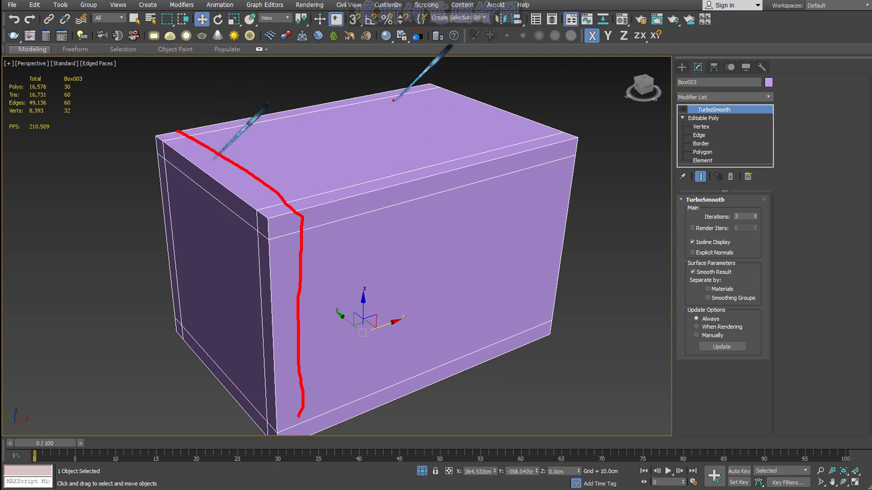
mouse_move(389, 88)
left_mouse_down()
mouse_move(559, 132)
mouse_move(526, 371)
left_mouse_up()
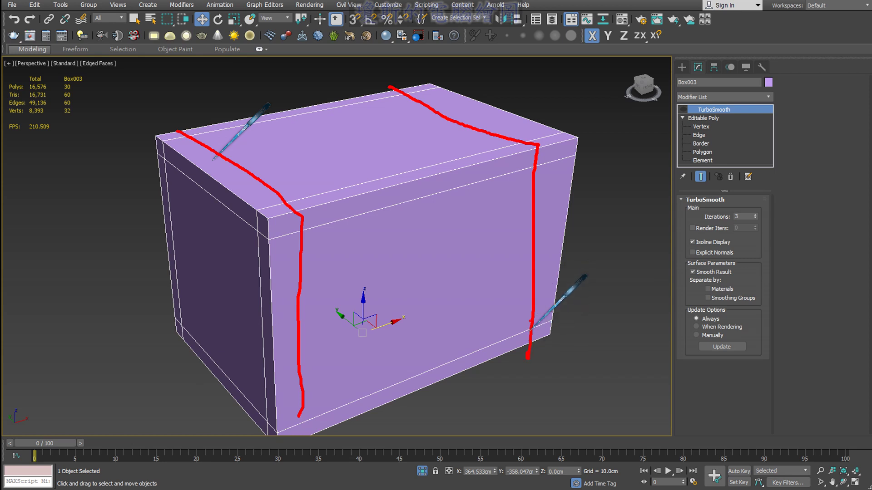
key("Escape")
middle_click_drag(216, 167, 226, 162, "alt")
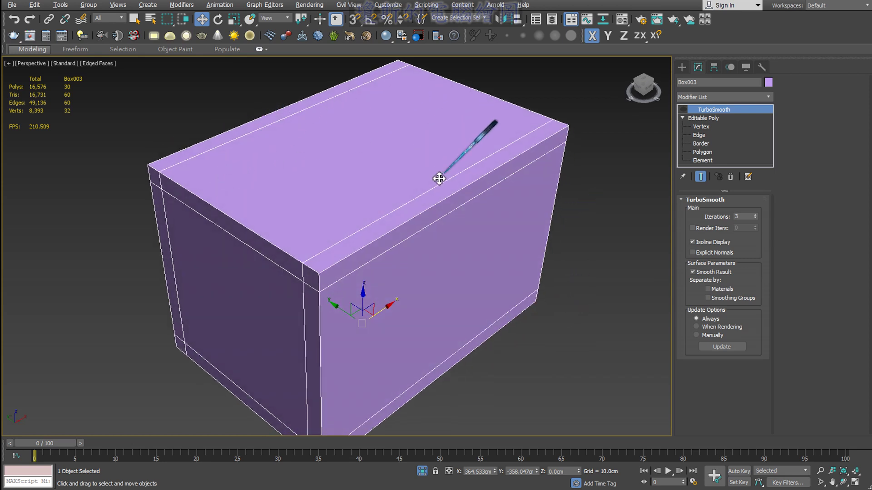
left_click(699, 136)
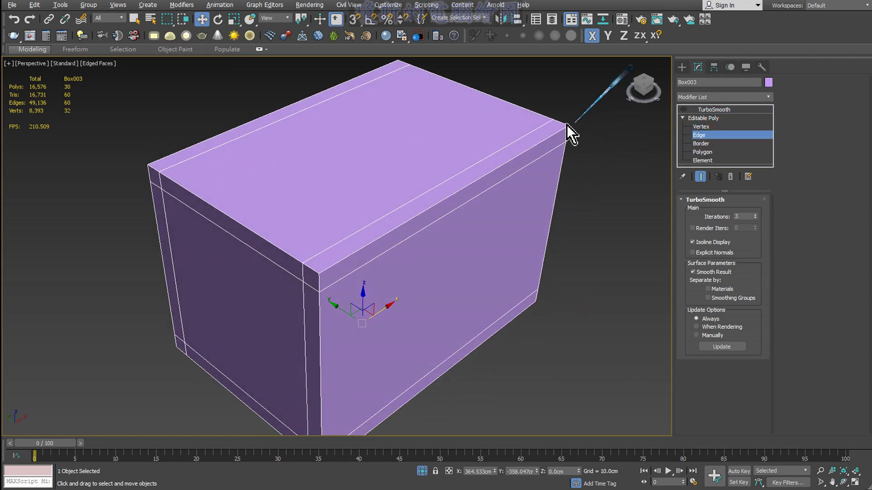
Ring-select a top edge into a 12-edge ring and preview Connect Edges
left_click(487, 157)
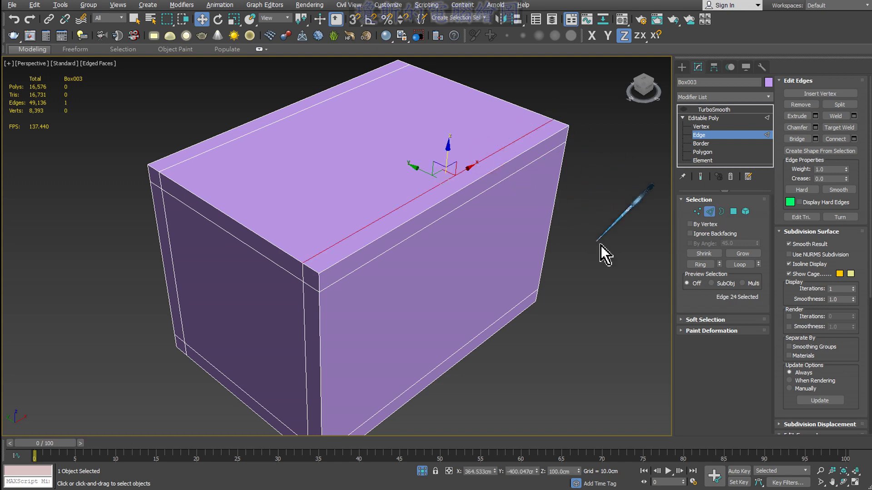
left_click(692, 265)
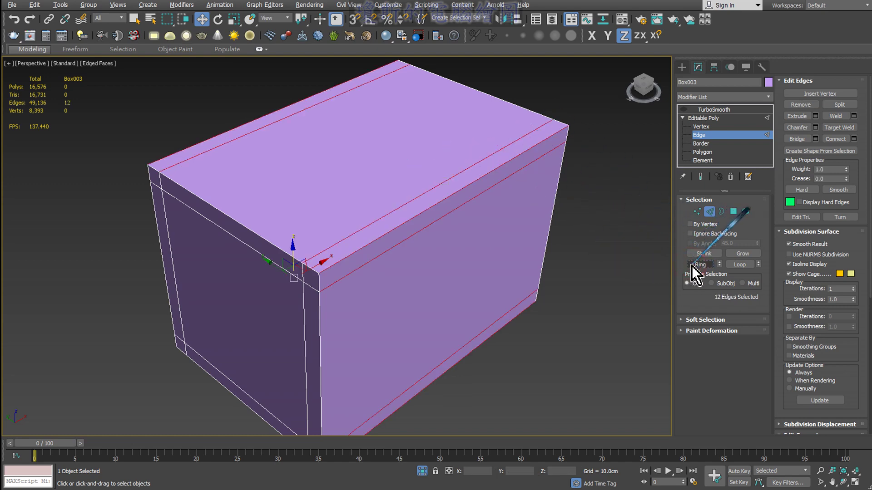
mouse_move(455, 271)
middle_mouse_down("alt")
mouse_move(440, 185)
mouse_move(482, 184)
mouse_move(536, 222)
mouse_move(504, 266)
mouse_move(452, 266)
mouse_move(452, 253)
middle_mouse_up("alt")
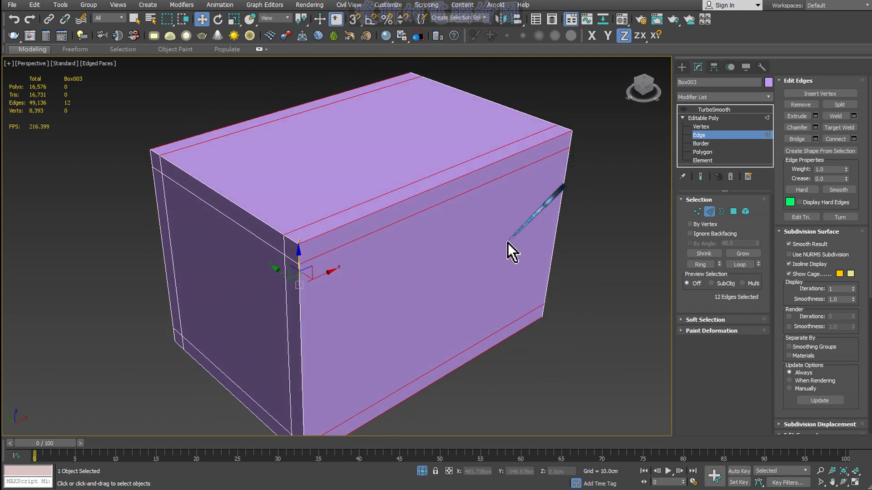
right_click(508, 243)
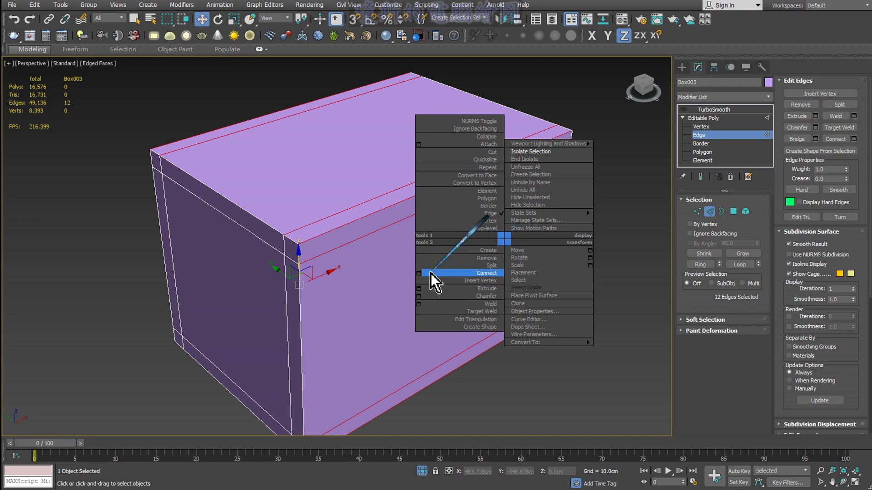
left_click(419, 273)
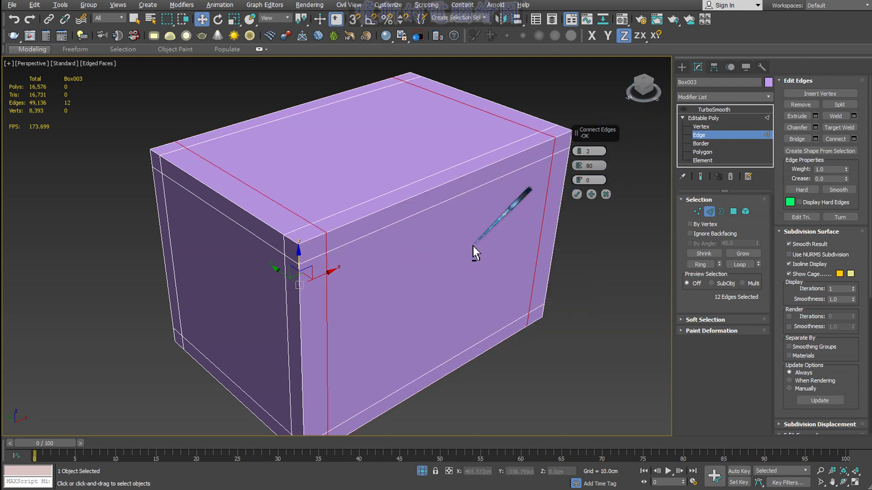
Orbit and zoom around the box to inspect the Connect Edges preview
middle_click_drag(472, 246, 448, 268, "alt")
middle_click_drag(413, 227, 399, 222, "alt")
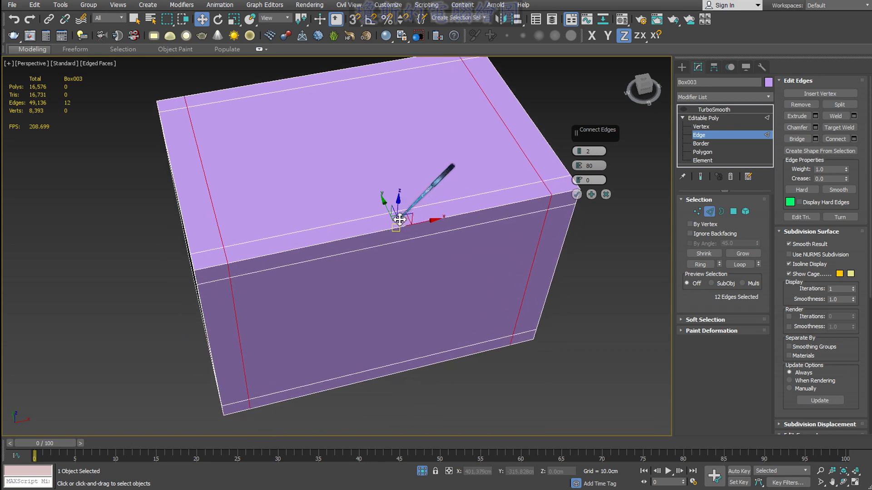
left_click_drag(301, 299, 534, 266)
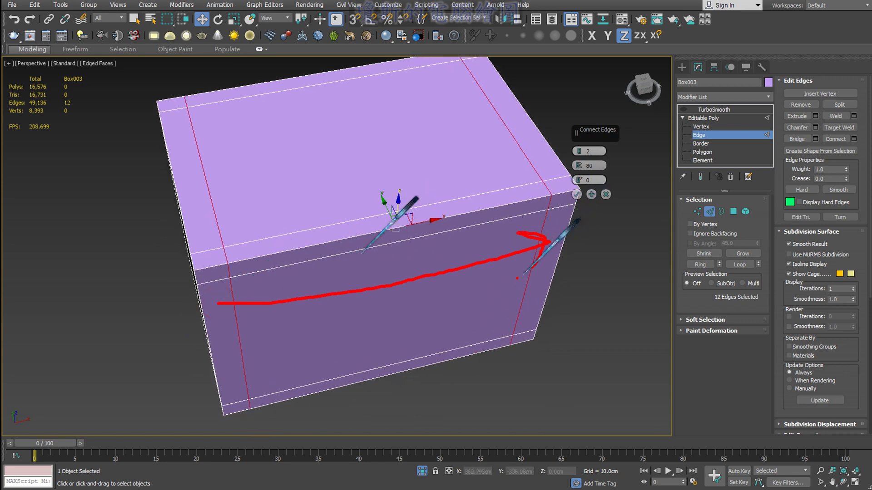
left_click_drag(231, 288, 240, 324)
left_click_drag(295, 249, 302, 274)
mouse_move(343, 242)
left_mouse_down()
mouse_move(330, 272)
mouse_move(380, 254)
left_mouse_up()
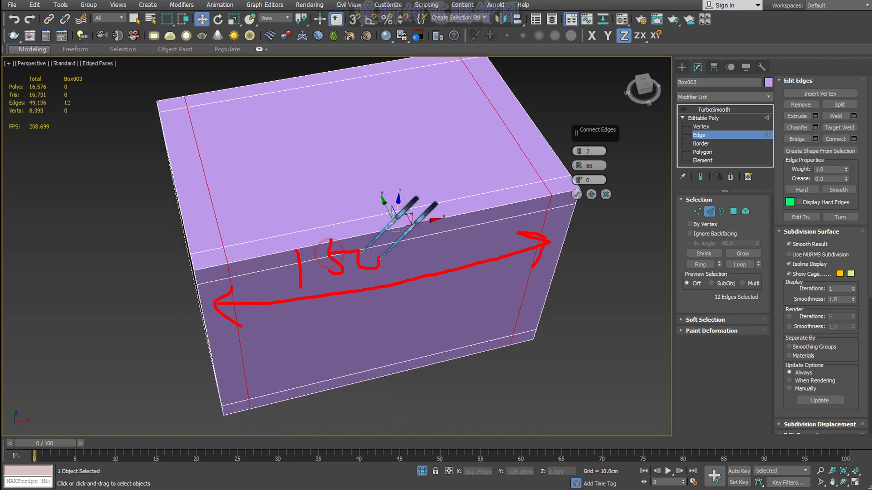
left_click_drag(592, 169, 594, 157)
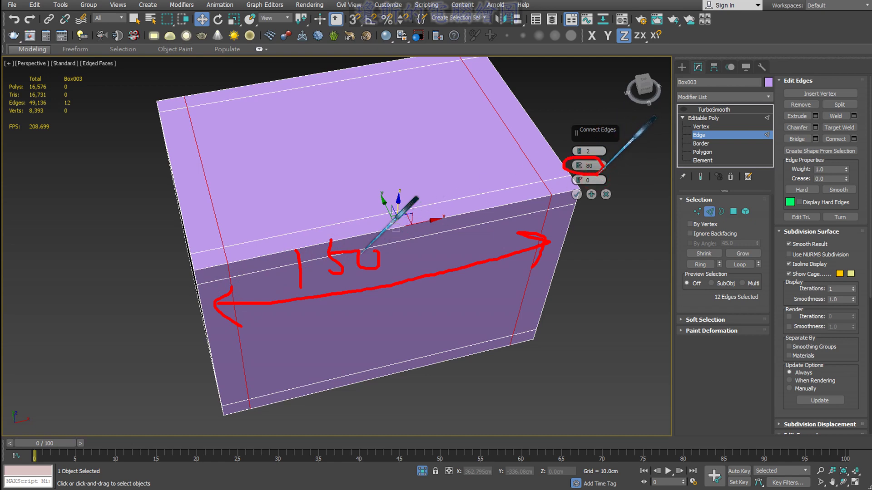
key("Escape")
mouse_move(354, 257)
middle_mouse_down("alt")
mouse_move(222, 250)
mouse_move(245, 182)
mouse_move(253, 184)
middle_mouse_up("alt")
scroll(248, 177, "up", 2)
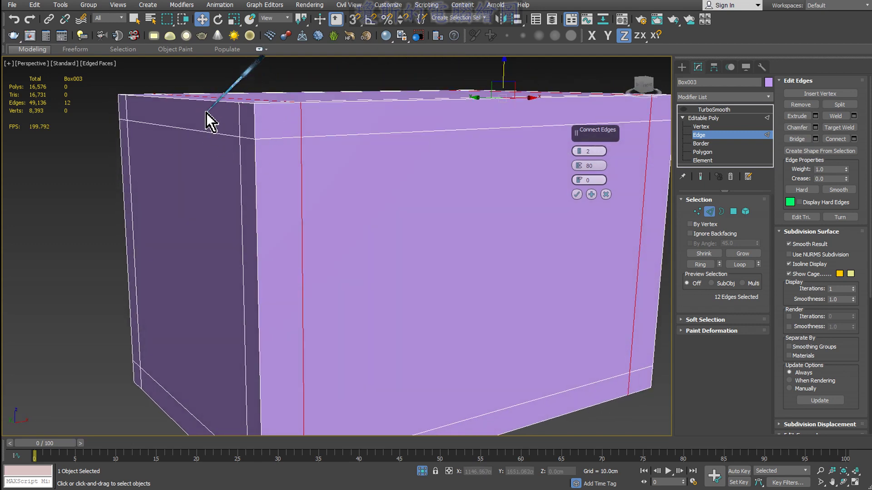
mouse_move(214, 132)
middle_mouse_down("alt")
mouse_move(195, 179)
mouse_move(219, 185)
middle_mouse_up("alt")
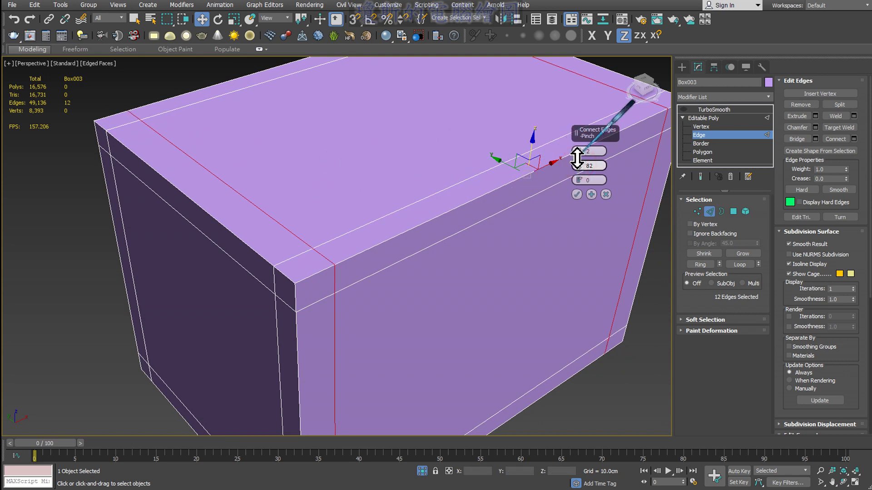
Tune the two-segment Connect Edges pinch to 87 and commit it
left_click_drag(579, 165, 580, 157)
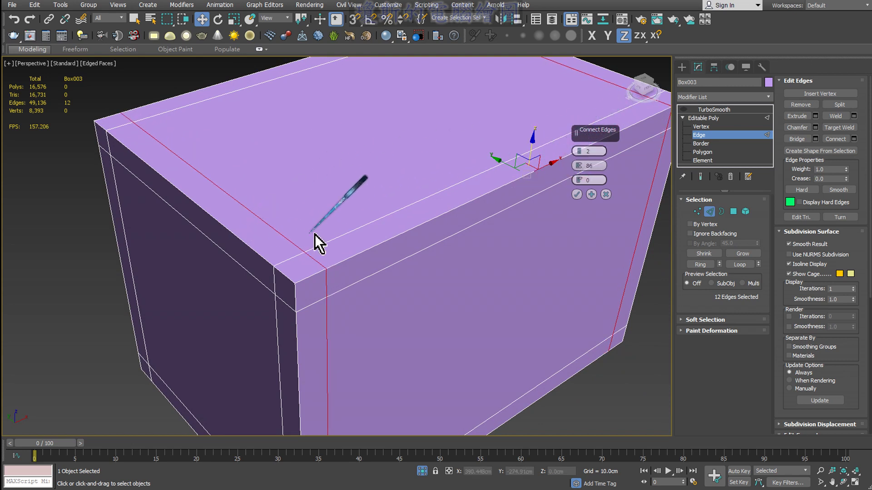
mouse_move(314, 235)
middle_mouse_down("alt")
mouse_move(333, 241)
mouse_move(305, 355)
mouse_move(307, 312)
middle_mouse_up("alt")
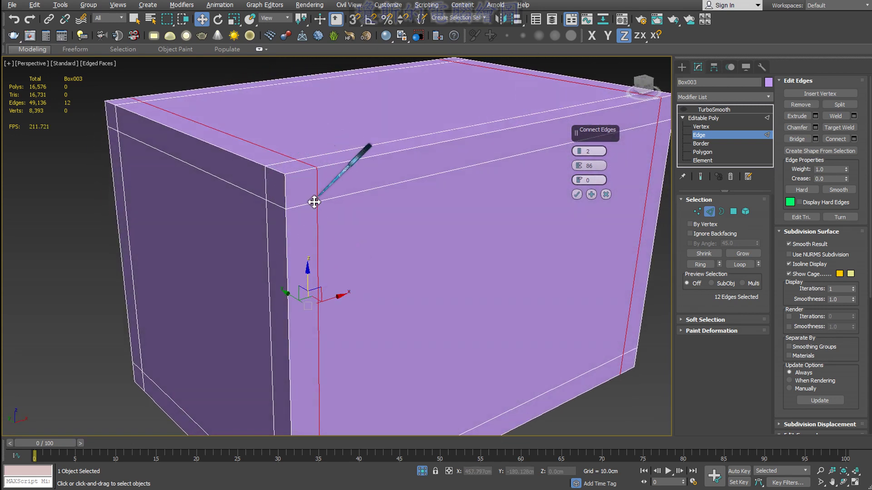
mouse_move(314, 201)
middle_mouse_down("alt")
mouse_move(334, 203)
mouse_move(345, 212)
mouse_move(340, 226)
middle_mouse_up("alt")
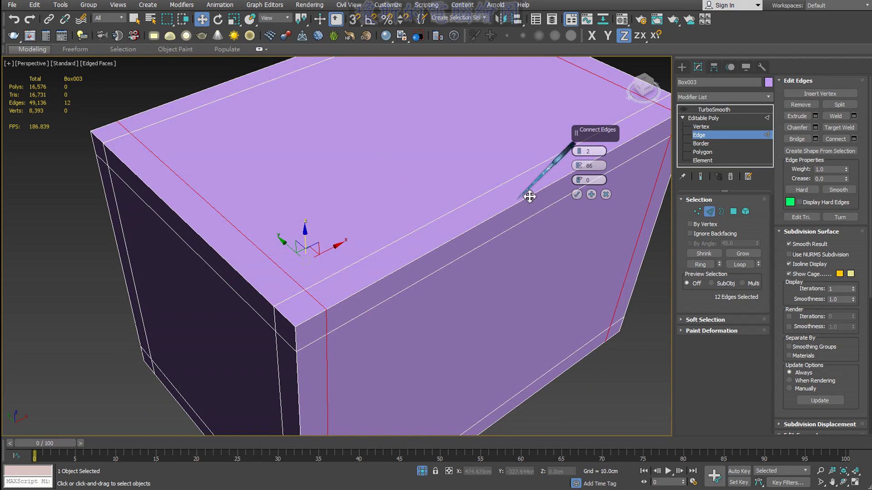
left_click_drag(580, 165, 580, 164)
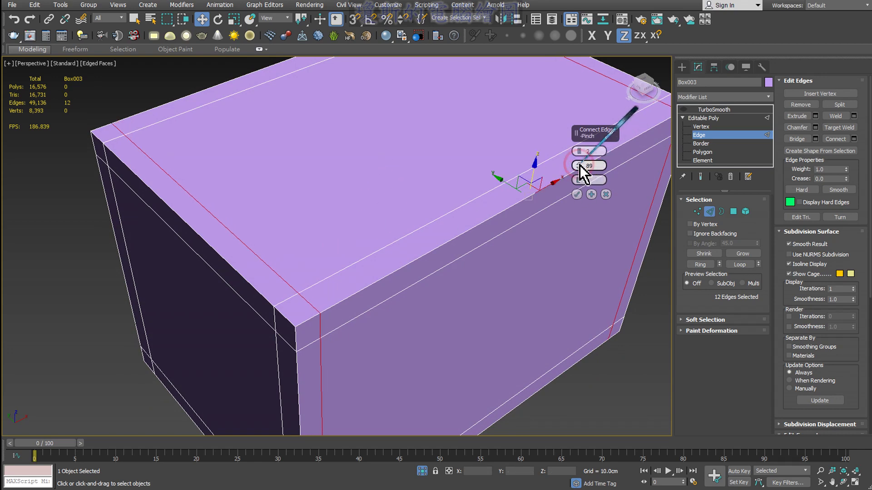
mouse_move(380, 204)
middle_mouse_down("alt")
mouse_move(391, 245)
mouse_move(405, 210)
mouse_move(414, 214)
mouse_move(404, 230)
mouse_move(461, 240)
middle_mouse_up("alt")
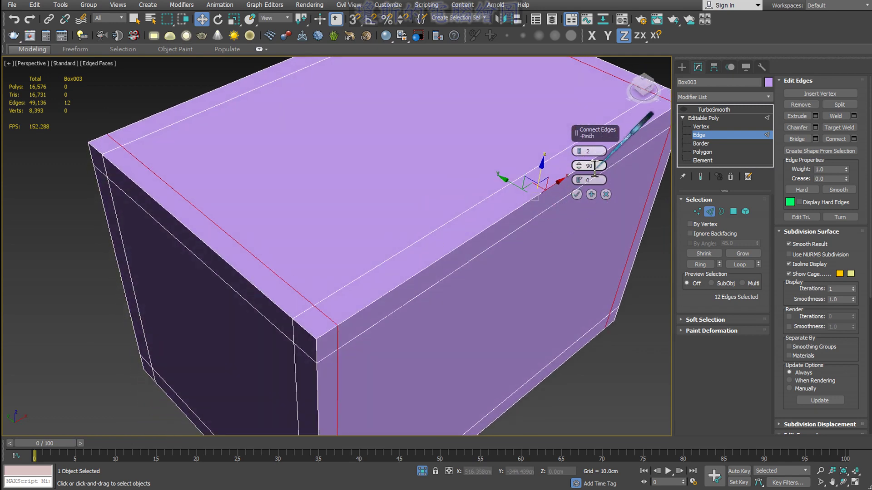
left_click_drag(579, 170, 579, 170)
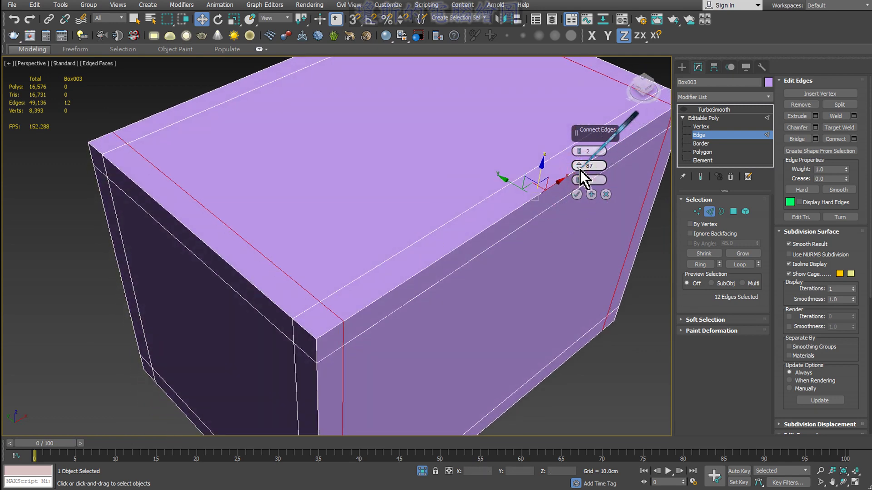
mouse_move(499, 214)
middle_mouse_down("alt")
mouse_move(419, 253)
mouse_move(421, 238)
middle_mouse_up("alt")
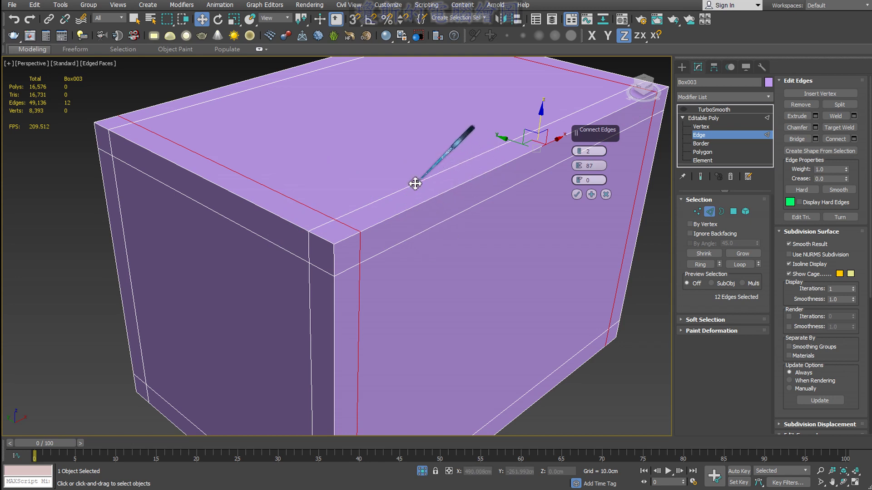
left_click(578, 195)
scroll(573, 198, "down", 3)
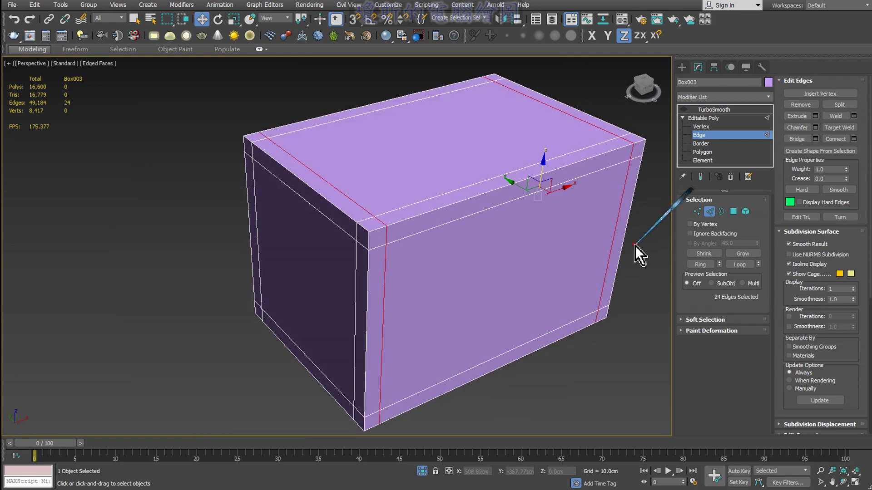
left_click(635, 246)
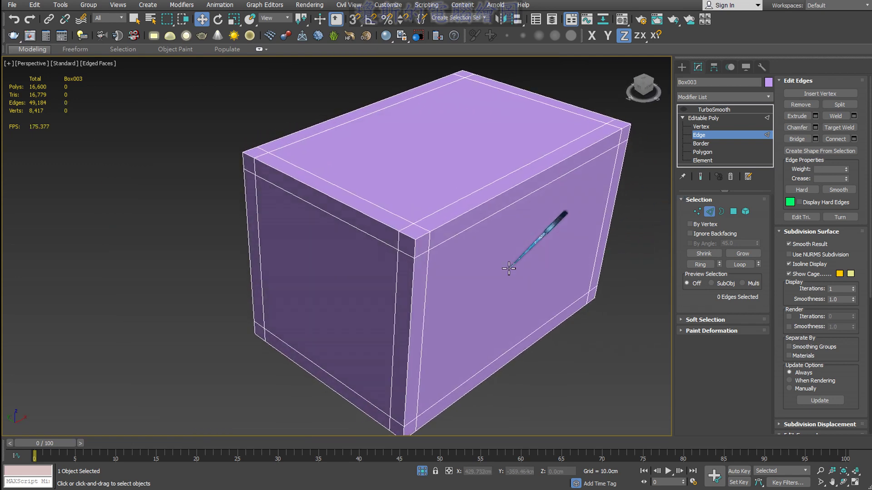
mouse_move(378, 118)
left_mouse_down()
mouse_move(438, 141)
mouse_move(523, 198)
mouse_move(526, 340)
left_mouse_up()
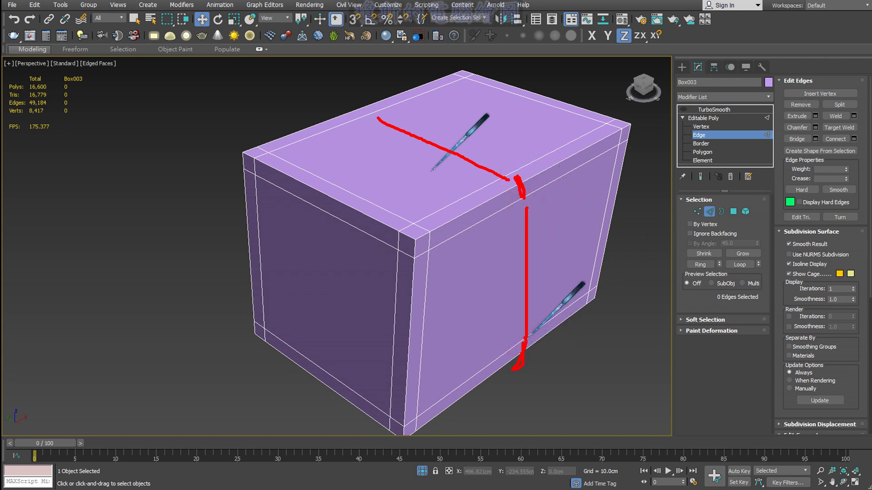
mouse_move(418, 302)
left_mouse_down()
mouse_move(396, 310)
mouse_move(578, 214)
left_mouse_up()
mouse_move(427, 307)
left_mouse_down()
mouse_move(388, 312)
mouse_move(393, 338)
mouse_move(426, 357)
left_mouse_up()
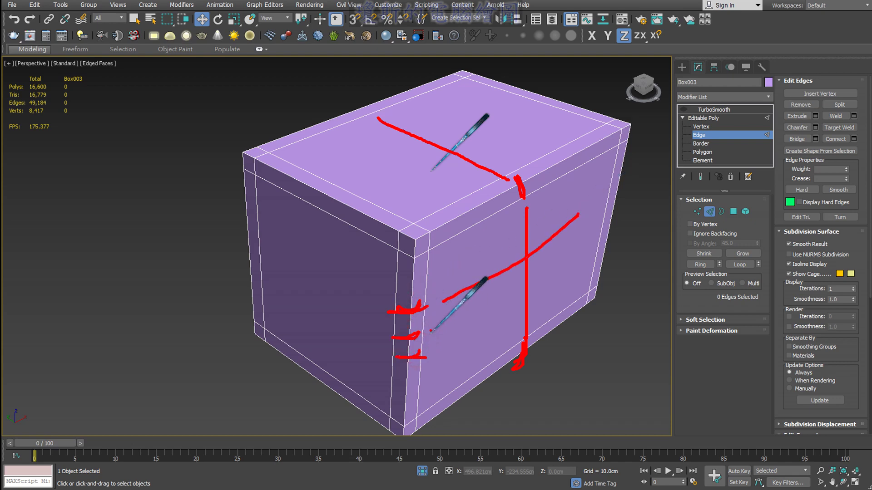
mouse_move(473, 252)
middle_mouse_down("alt")
mouse_move(415, 161)
mouse_move(354, 175)
mouse_move(347, 220)
mouse_move(371, 249)
mouse_move(454, 252)
mouse_move(494, 196)
mouse_move(505, 205)
middle_mouse_up("alt")
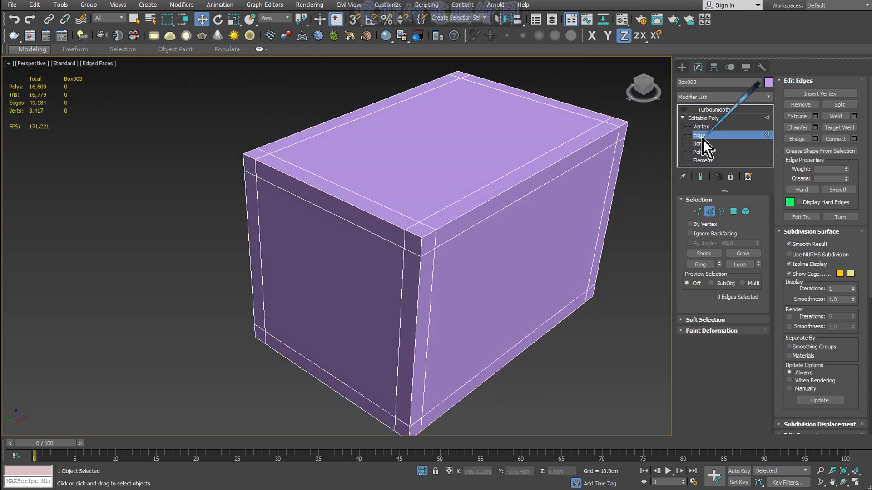
Turn TurboSmooth back on for Box003 and orbit to inspect the smoothing
left_click(704, 118)
left_click(714, 110)
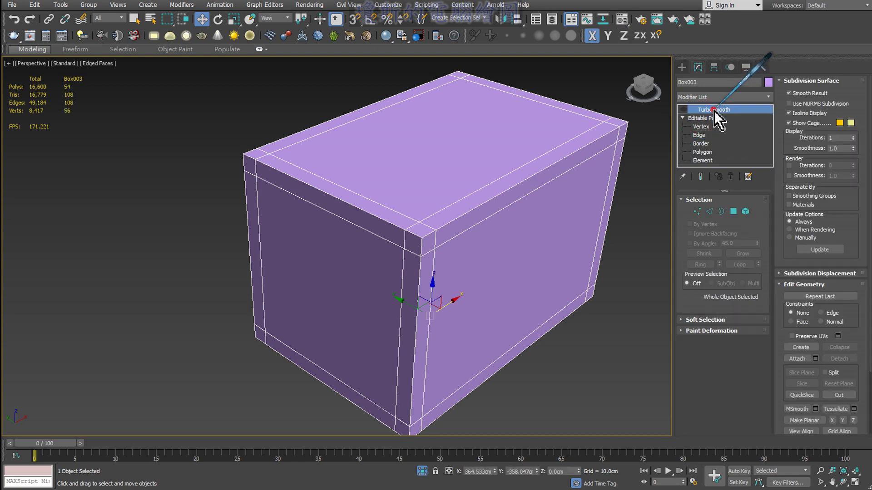
left_click(683, 109)
mouse_move(578, 224)
middle_mouse_down("alt")
mouse_move(584, 208)
mouse_move(523, 211)
middle_mouse_up("alt")
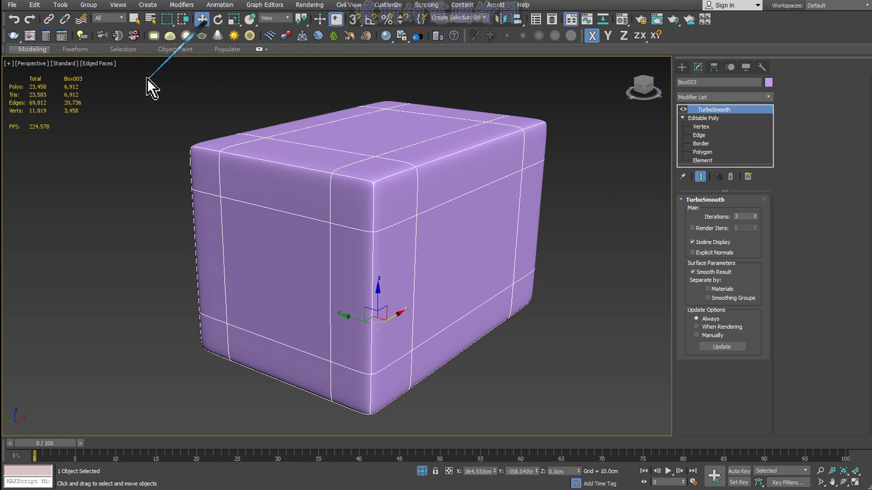
Turn off Edged Faces to view the smooth shaded surface
left_click(111, 67)
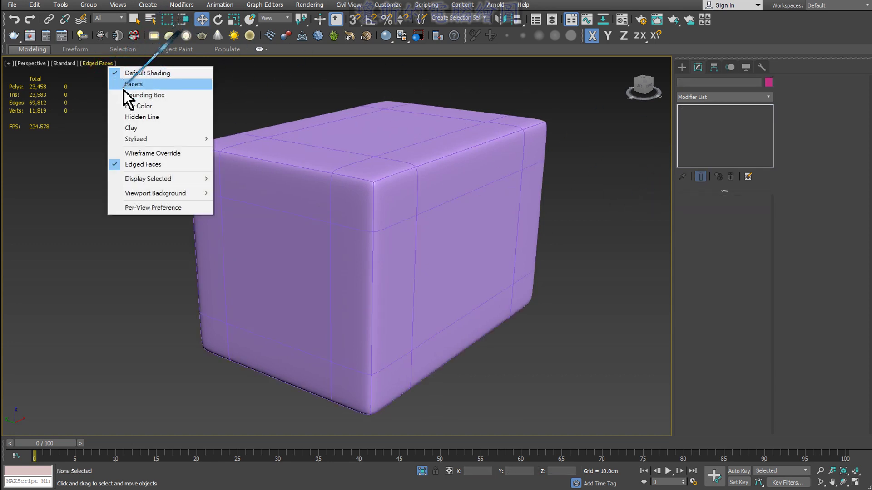
left_click(142, 163)
middle_click_drag(284, 193, 510, 195, "alt")
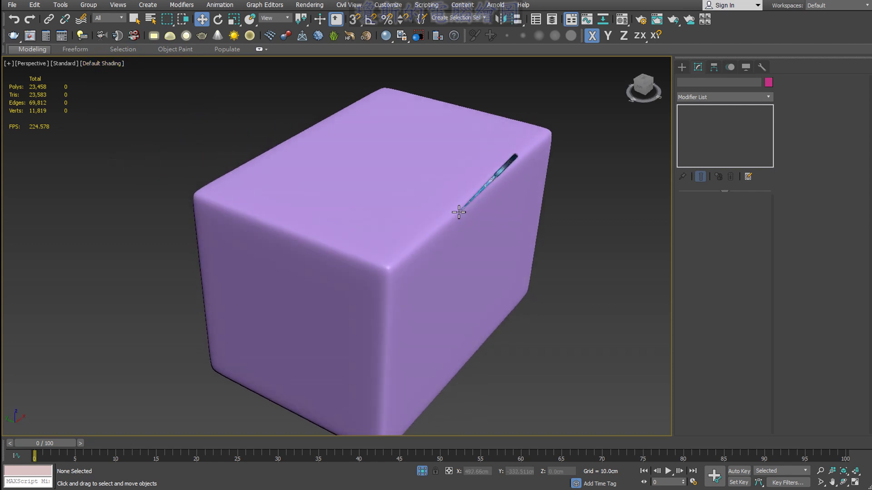
left_click(459, 211)
mouse_move(471, 232)
middle_mouse_down("alt")
mouse_move(560, 227)
mouse_move(565, 199)
mouse_move(546, 154)
mouse_move(475, 132)
mouse_move(430, 152)
mouse_move(410, 206)
mouse_move(465, 225)
middle_mouse_up("alt")
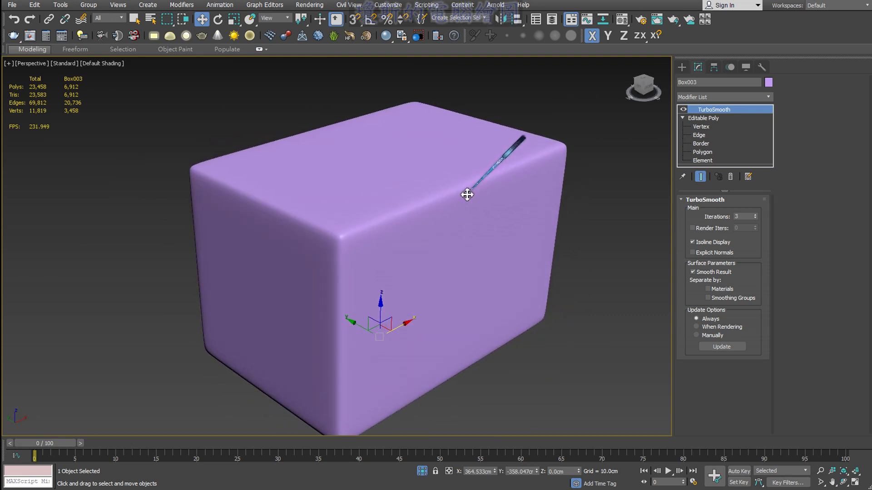
middle_click_drag(436, 197, 415, 197, "alt")
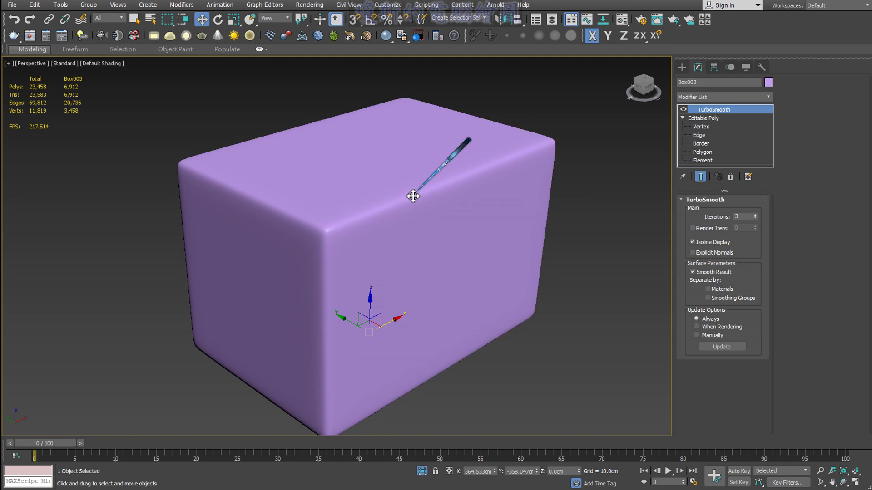
Restore Edged Faces display, recentre the view and deselect the box
left_click(96, 64)
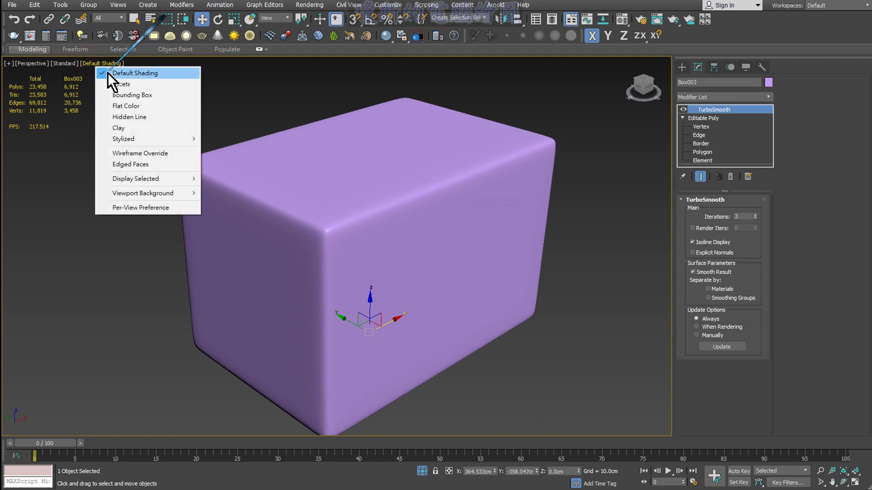
left_click(135, 164)
scroll(386, 210, "down", 2)
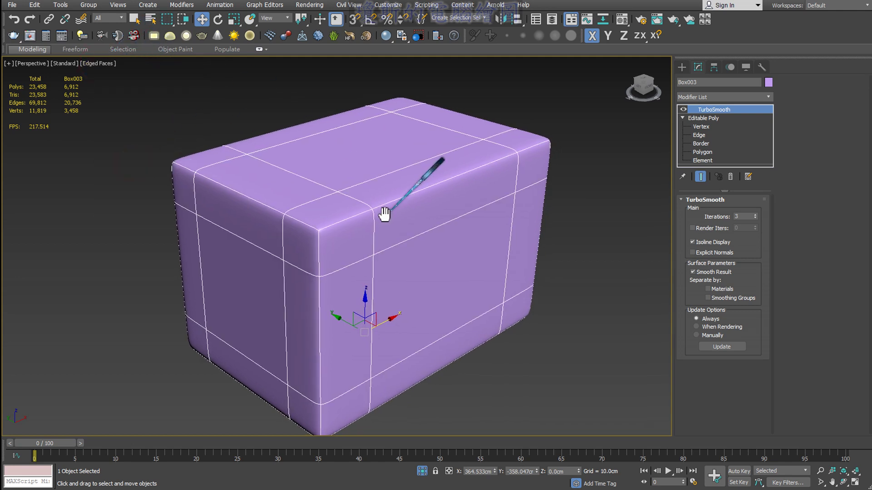
middle_click_drag(490, 195, 424, 192)
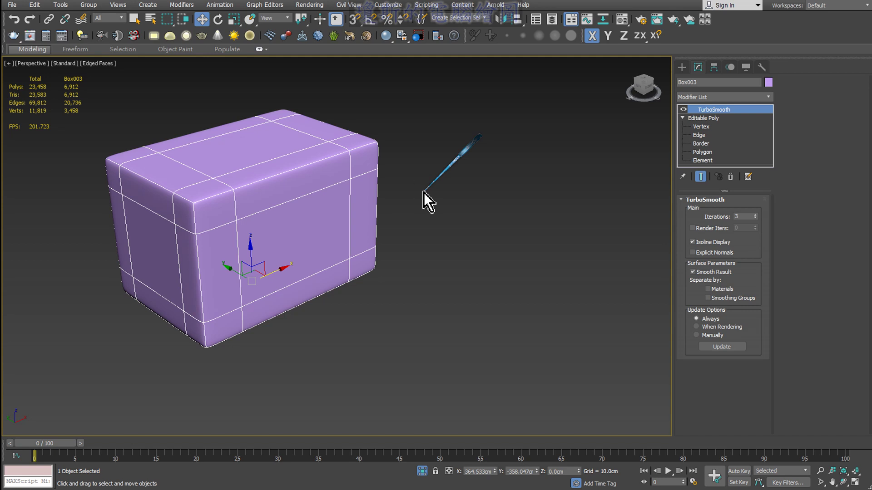
left_click(437, 193)
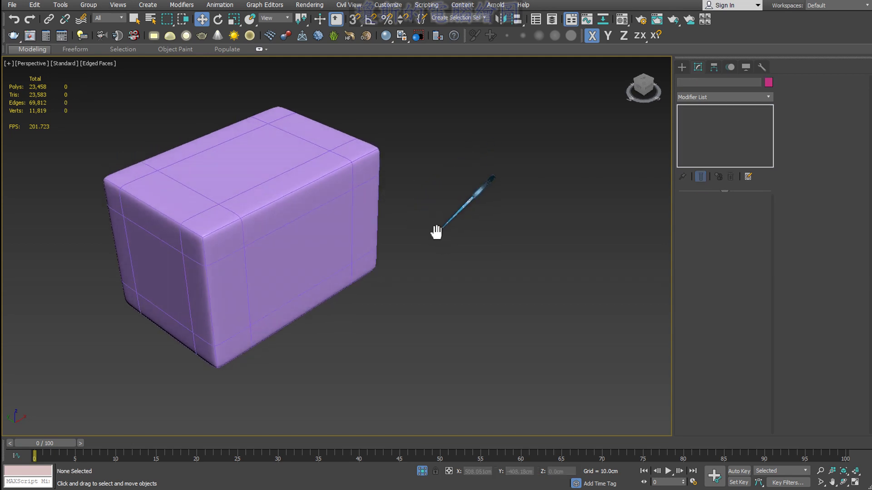
middle_click_drag(437, 229, 366, 197)
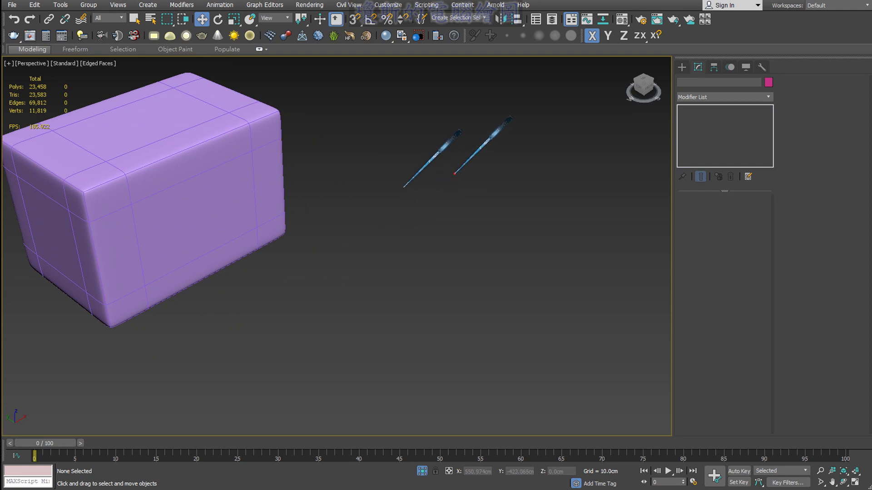
mouse_move(476, 161)
left_mouse_down()
mouse_move(362, 352)
mouse_move(608, 239)
left_mouse_up()
left_click_drag(461, 154, 619, 225)
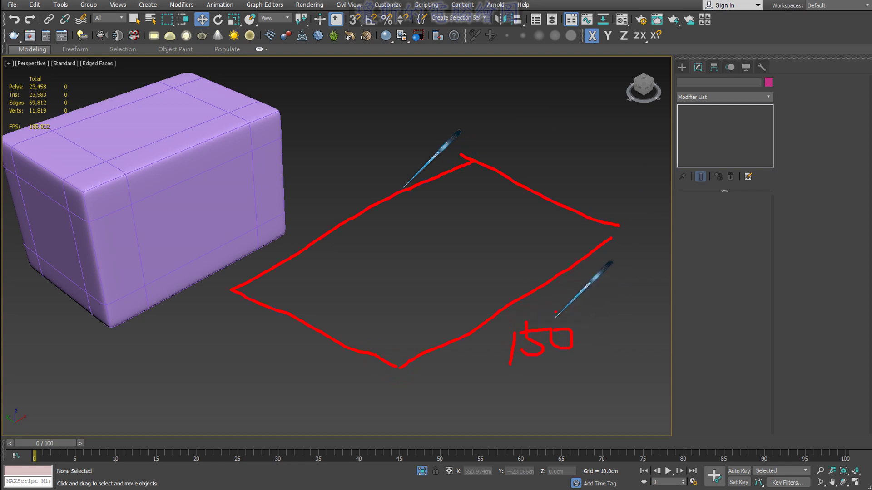
left_click_drag(534, 134, 532, 177)
left_click_drag(546, 157, 579, 159)
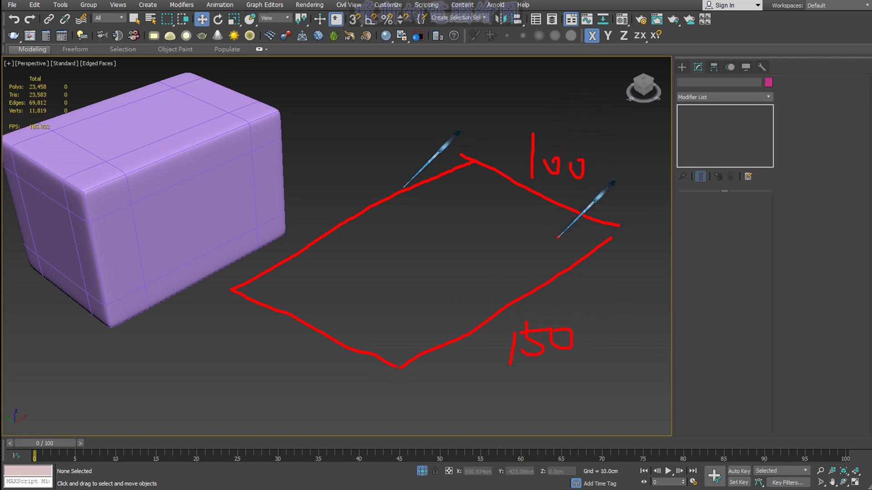
mouse_move(558, 237)
left_mouse_down()
mouse_move(495, 208)
mouse_move(340, 264)
left_mouse_up()
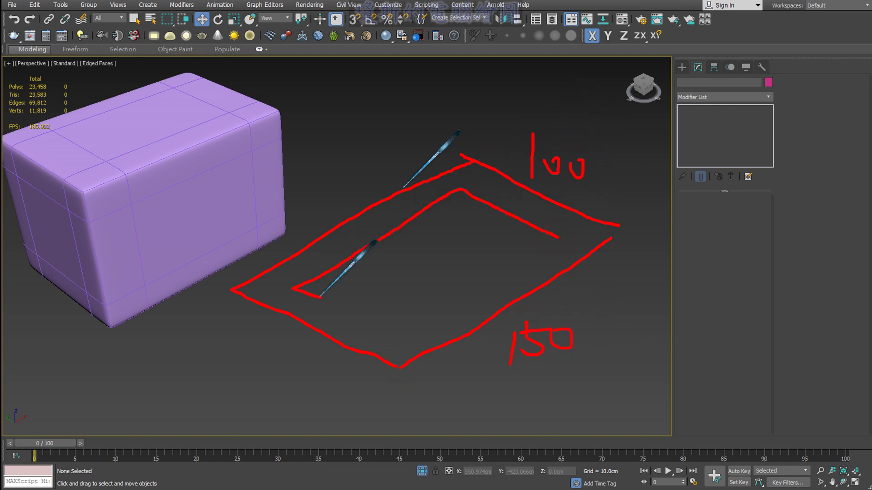
mouse_move(321, 297)
left_mouse_down()
mouse_move(401, 326)
mouse_move(557, 242)
mouse_move(630, 182)
mouse_move(645, 207)
left_mouse_up()
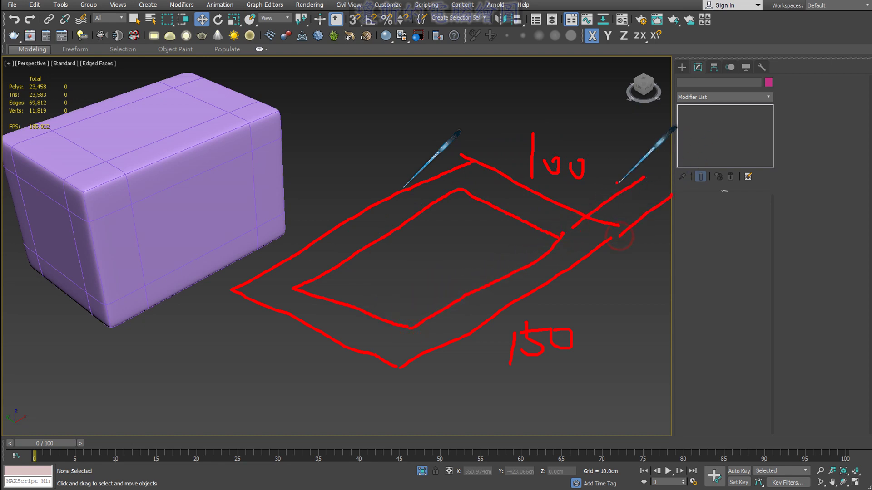
mouse_move(619, 237)
left_mouse_down()
mouse_move(672, 195)
mouse_move(671, 222)
left_mouse_up()
left_click_drag(650, 200, 651, 223)
left_click_drag(658, 189, 658, 164)
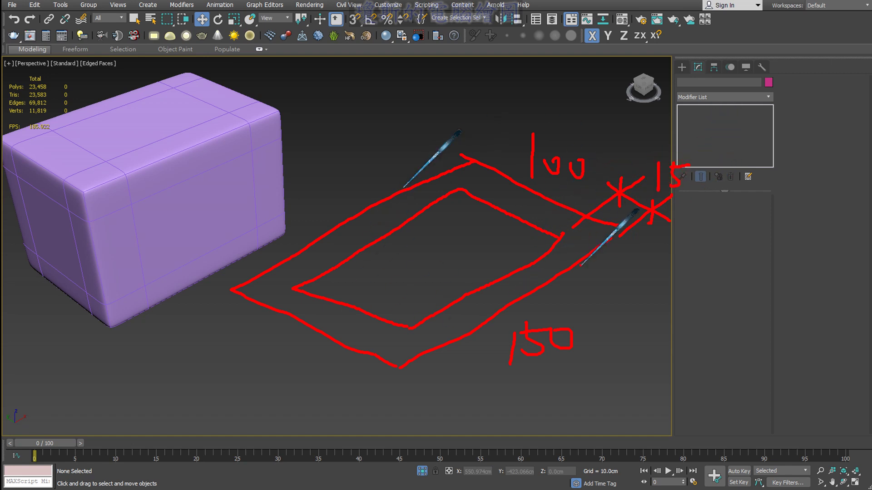
left_click_drag(472, 154, 472, 76)
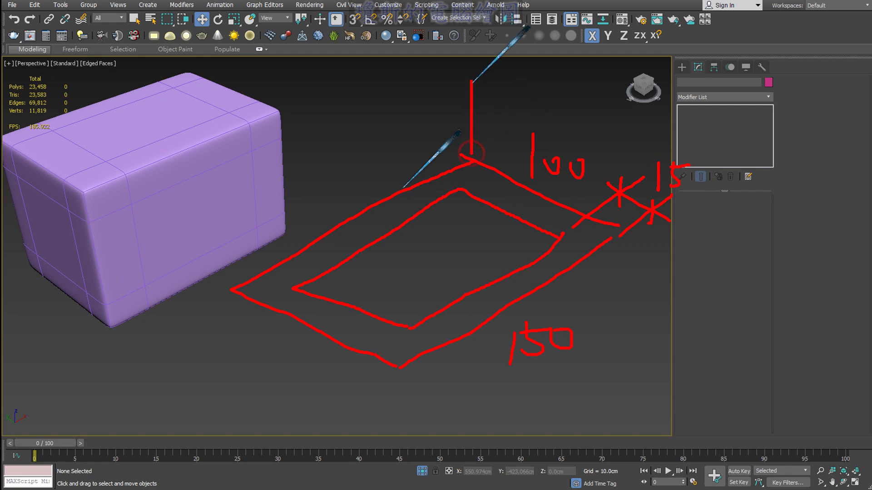
mouse_move(449, 103)
left_mouse_down()
mouse_move(466, 77)
mouse_move(495, 97)
mouse_move(519, 81)
left_mouse_up()
mouse_move(400, 100)
left_mouse_down()
mouse_move(387, 124)
mouse_move(419, 107)
left_mouse_up()
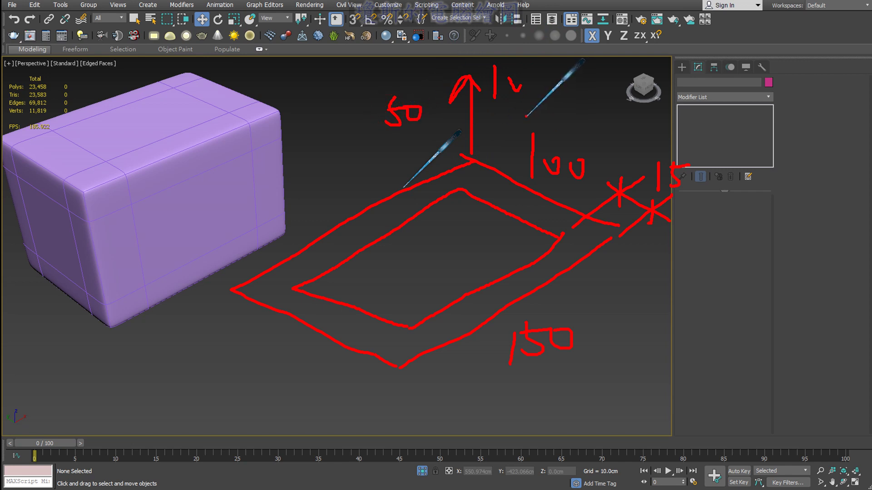
left_click_drag(520, 68, 504, 88)
Draw spline rectangle Rectangle005 flat on the ground beside the box
key("Escape")
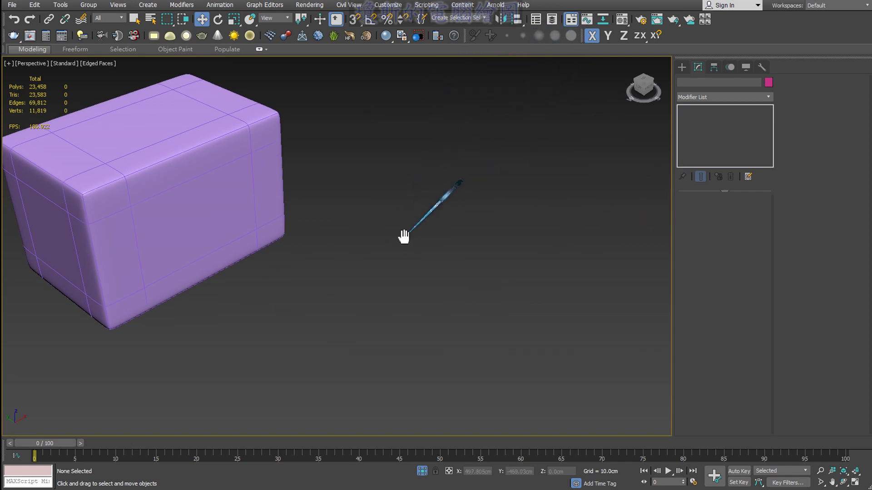
left_click(681, 68)
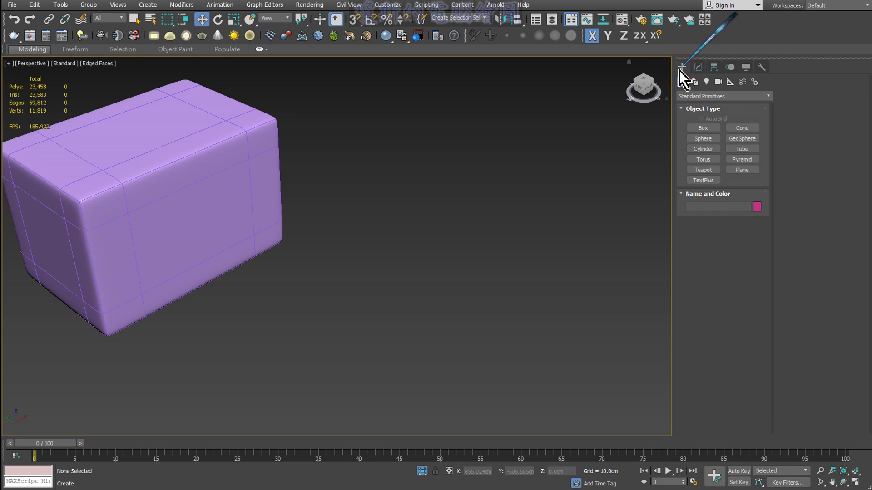
left_click(694, 81)
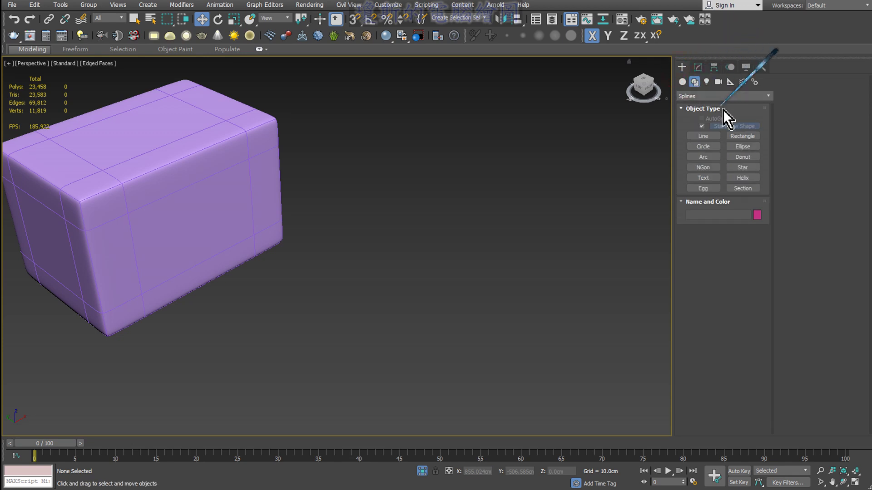
left_click(743, 135)
mouse_move(286, 342)
left_mouse_down()
mouse_move(332, 352)
mouse_move(567, 267)
left_mouse_up()
right_click(576, 300)
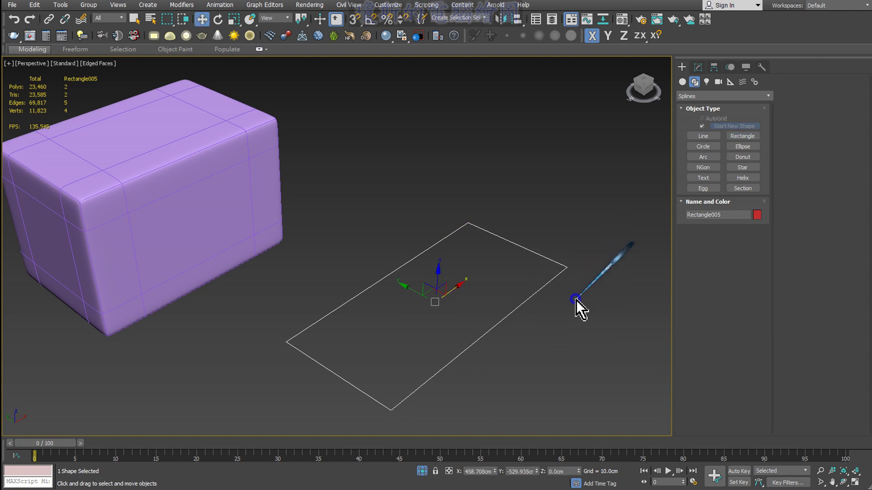
middle_click_drag(577, 301, 534, 288)
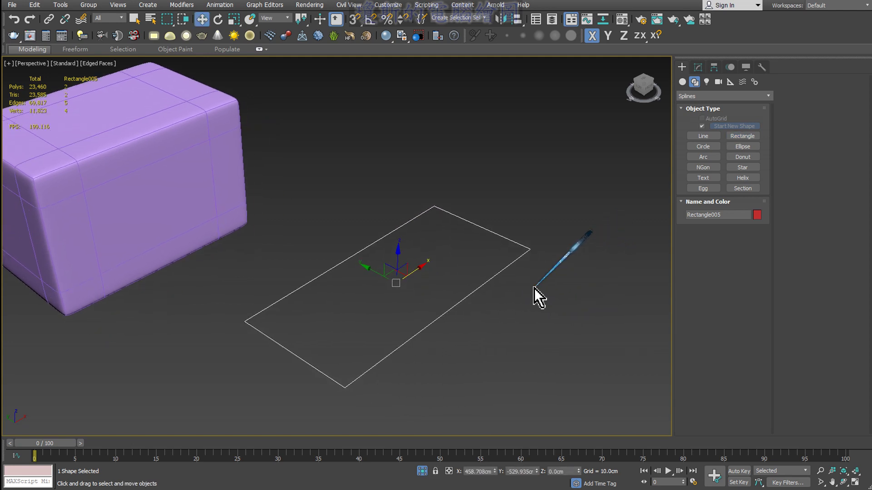
Resize Rectangle005 to 100 cm length and 150 cm width
left_click(698, 68)
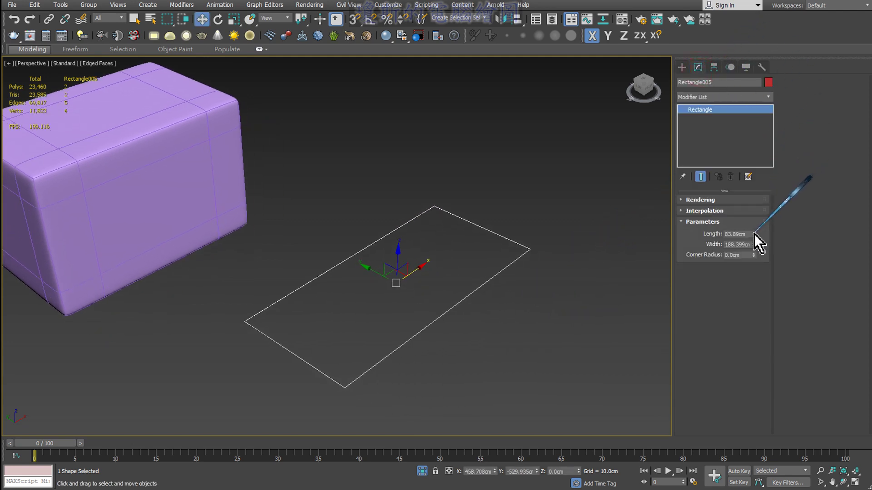
left_click_drag(754, 234, 740, 234)
type("100")
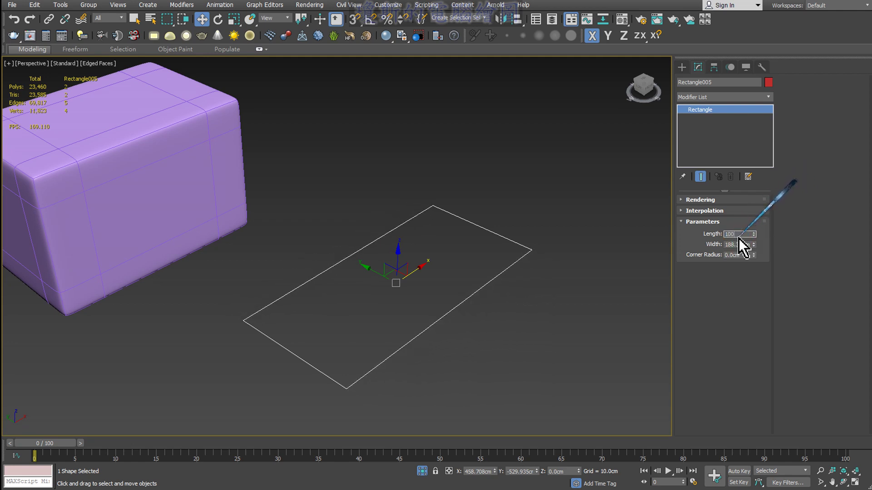
key("Return")
left_click_drag(754, 245, 742, 245)
type("150")
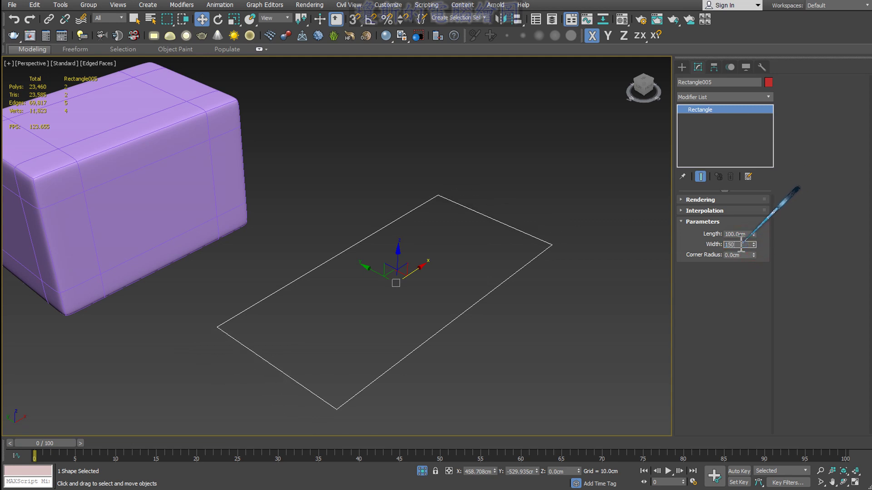
key("Return")
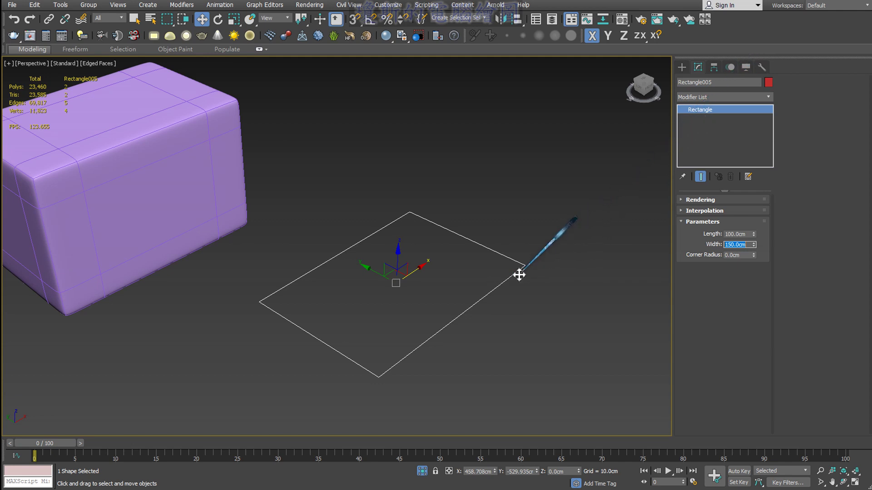
right_click(519, 275)
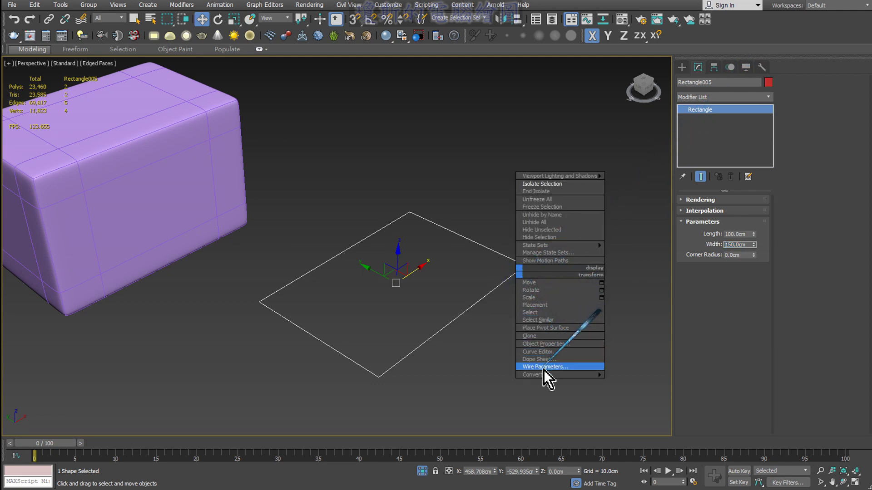
mouse_move(552, 374)
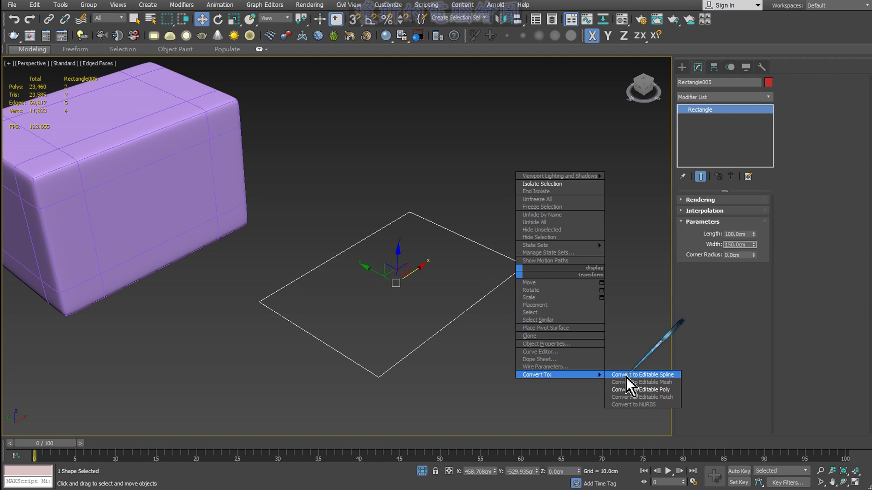
Convert the rectangle to an Editable Spline at Vertex level, undoing an accidental vertex move
left_click(645, 375)
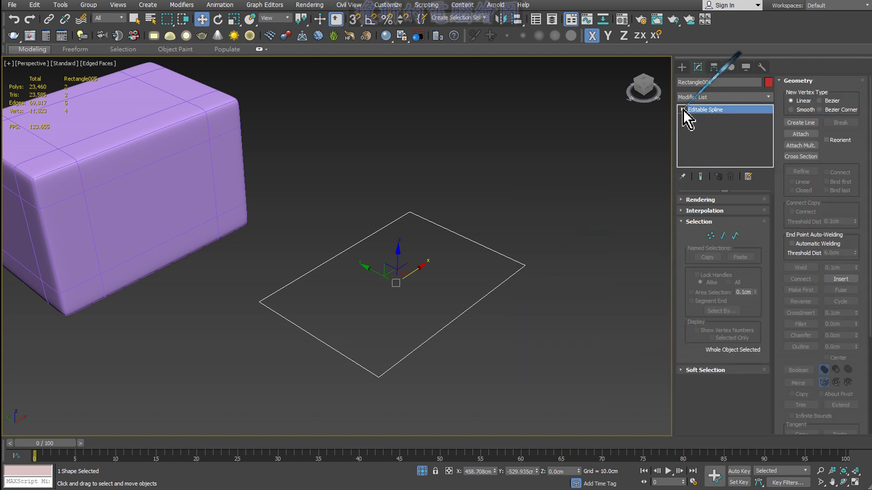
left_click(683, 109)
left_click(694, 119)
left_click_drag(571, 230, 518, 284)
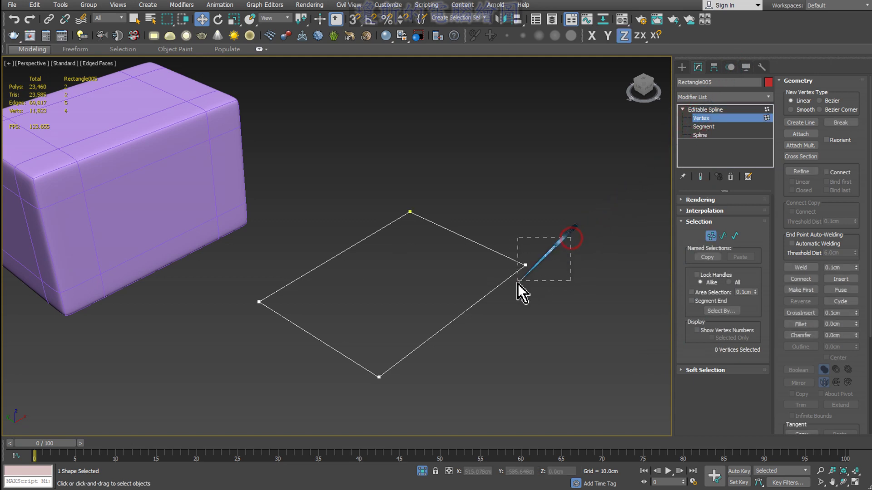
mouse_move(552, 273)
middle_mouse_down("alt")
mouse_move(517, 290)
mouse_move(560, 228)
middle_mouse_up("alt")
left_click_drag(536, 251, 477, 230)
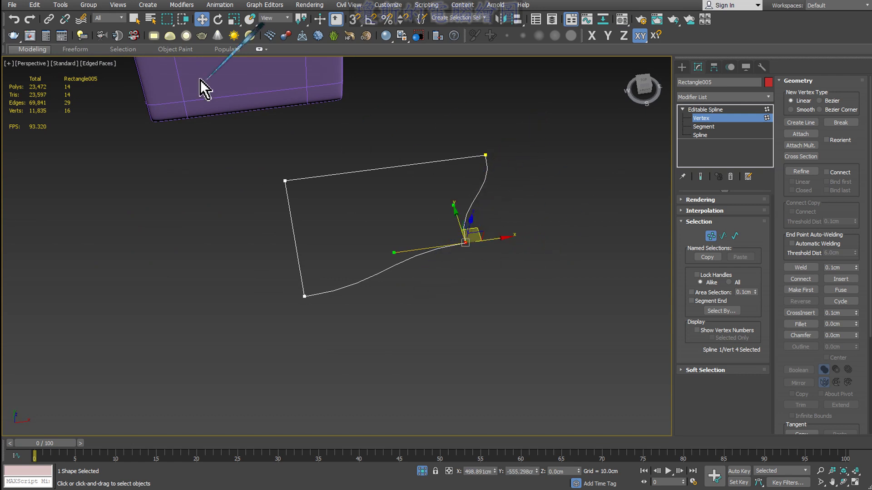
left_click(14, 19)
key("shift+z")
key("shift+z")
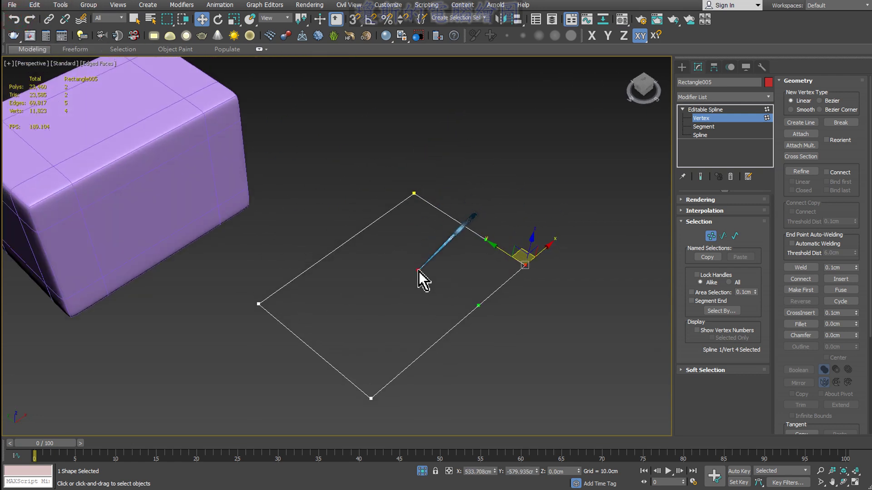
key("shift+z")
Set all four rectangle vertices to Corner type and move to Spline level
left_click_drag(571, 114, 438, 304)
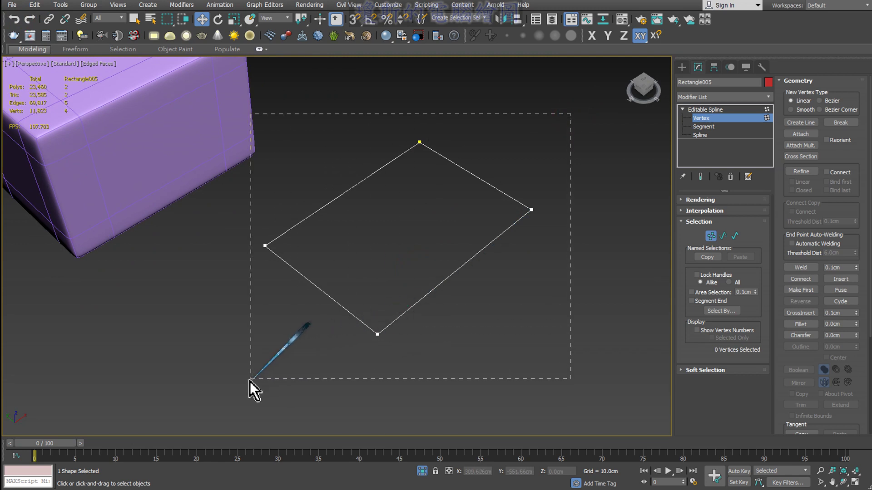
left_click_drag(249, 381, 249, 380)
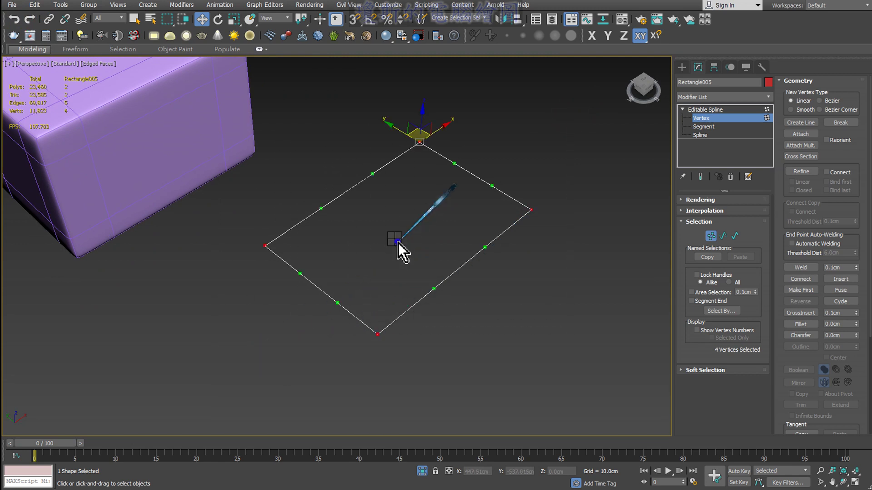
right_click(399, 242)
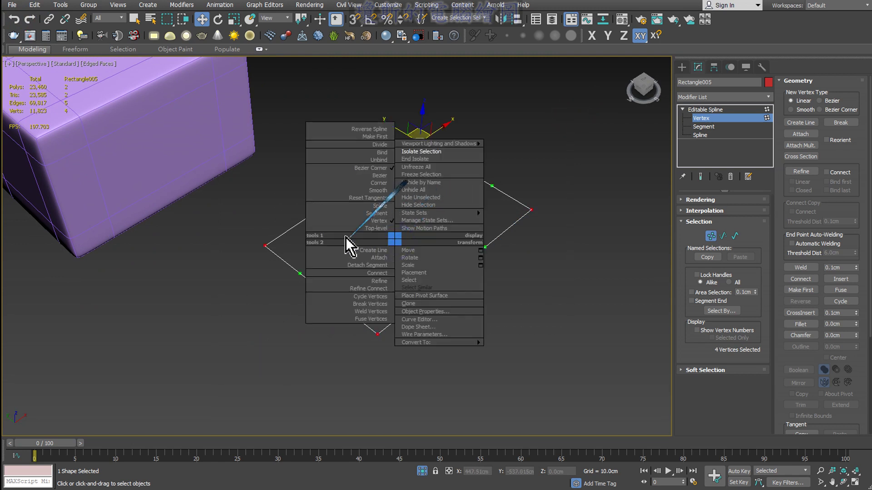
left_click(321, 181)
mouse_move(387, 216)
middle_mouse_down("alt")
mouse_move(421, 251)
mouse_move(418, 235)
middle_mouse_up("alt")
scroll(420, 251, "up", 3)
left_click(417, 232)
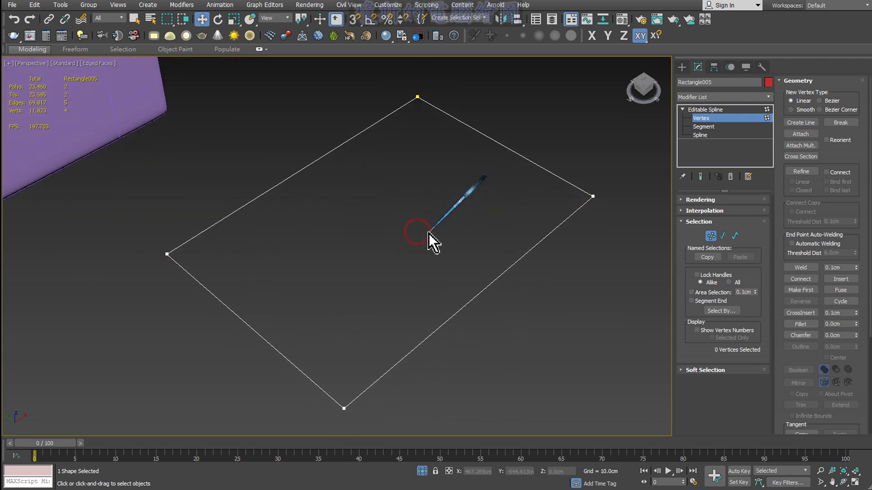
left_click(699, 138)
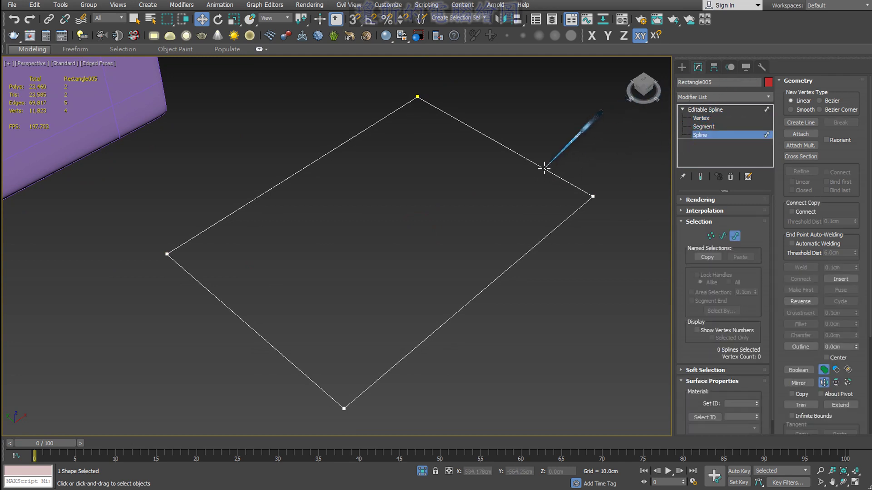
Outline the rectangle spline 15 cm inward, then return to object level
left_click(543, 168)
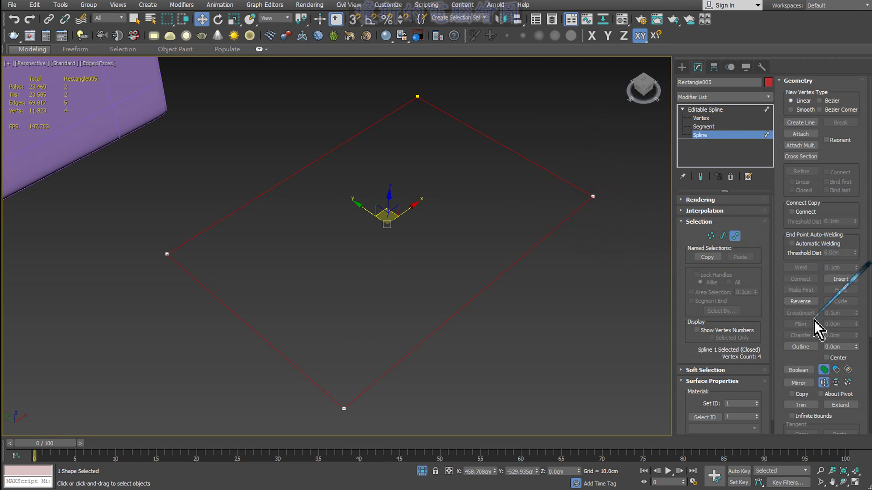
double_click(834, 346)
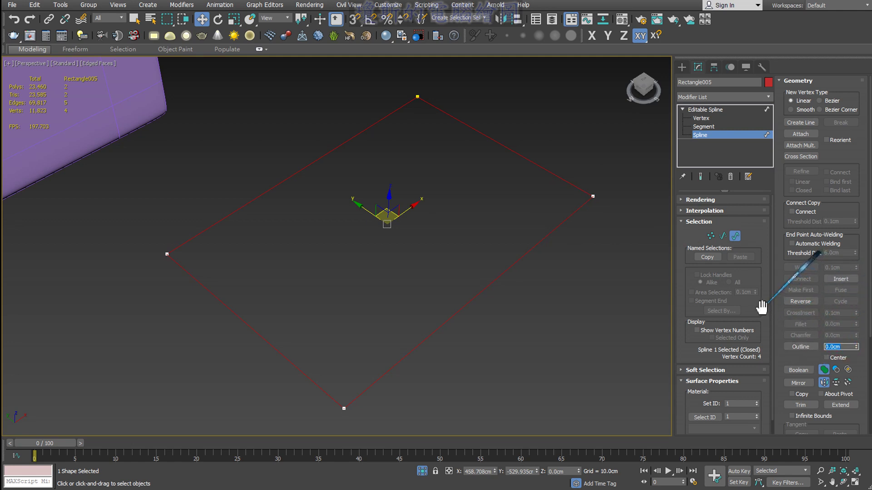
type("15")
key("Return")
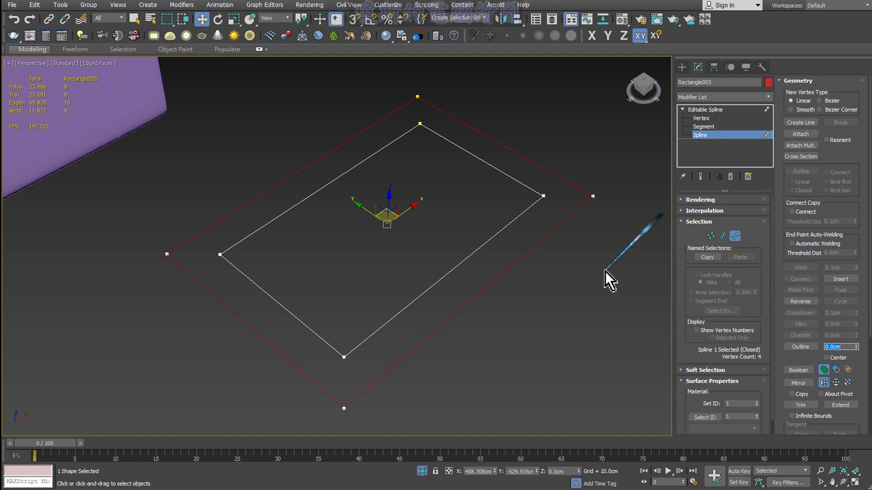
left_click(604, 271)
middle_click_drag(604, 271, 593, 269)
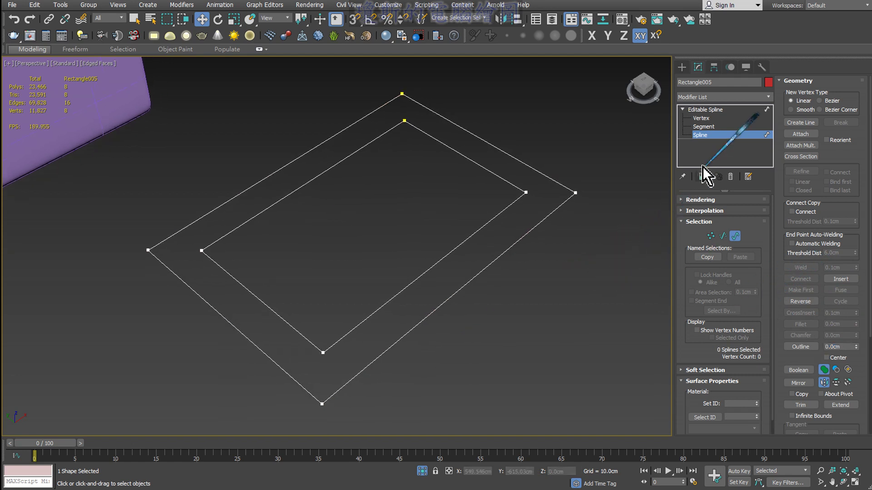
left_click(713, 111)
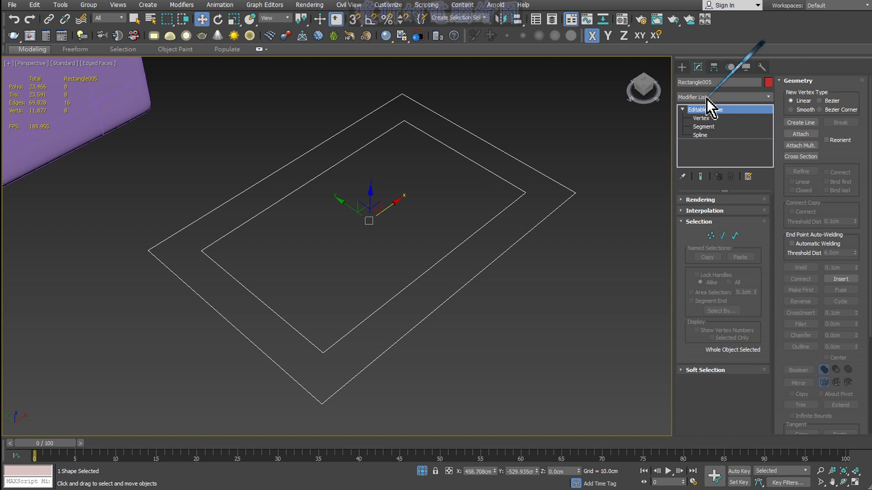
Add an Extrude modifier to the outline with a 50 cm amount
left_click(707, 97)
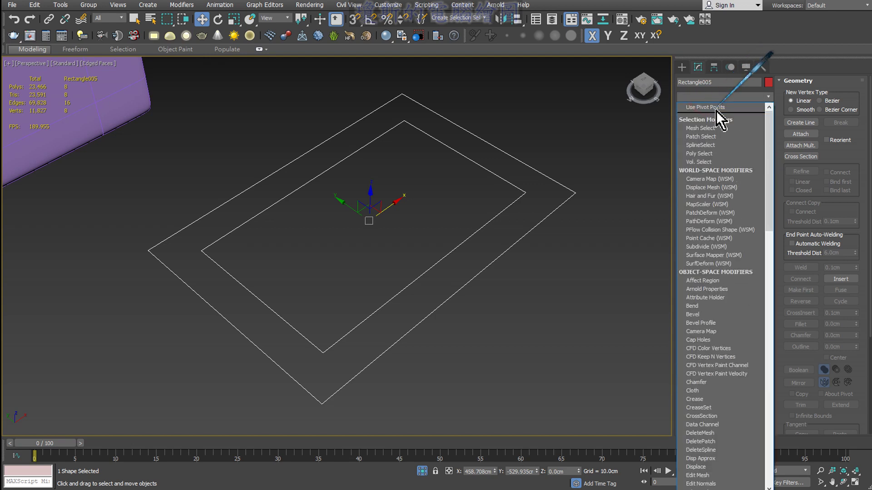
left_click_drag(768, 136, 770, 253)
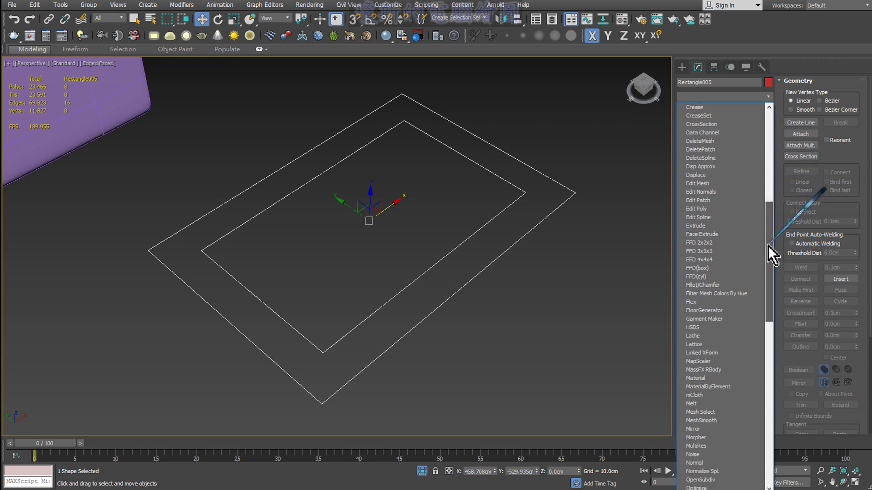
left_click(718, 226)
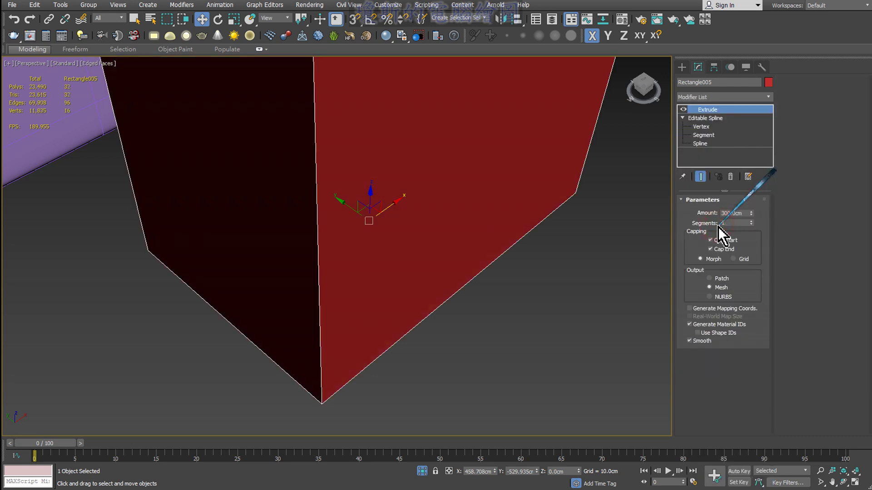
scroll(590, 254, "down", 3)
scroll(584, 258, "down", 3)
middle_click_drag(583, 258, 543, 278)
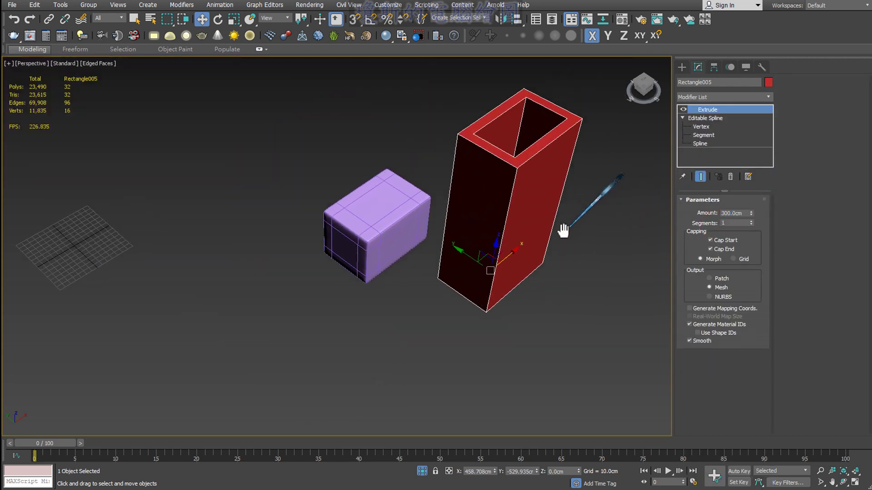
left_click_drag(752, 214, 751, 232)
type("50")
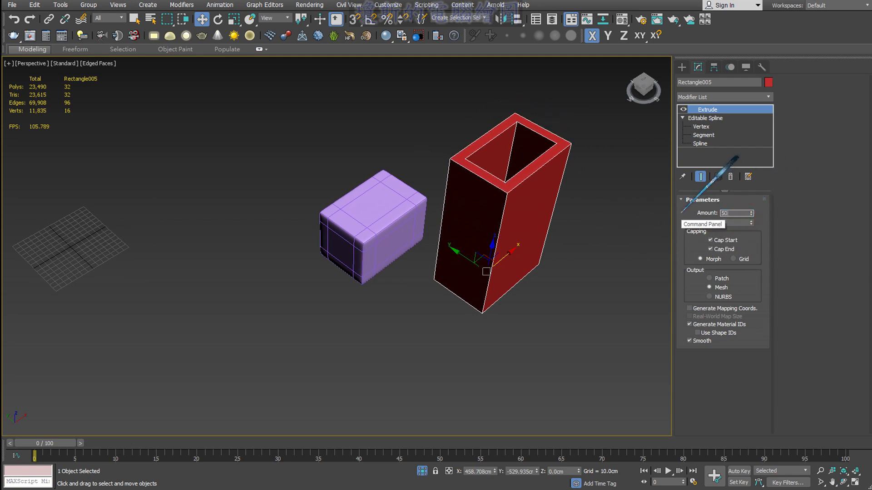
key("Return")
scroll(503, 242, "up", 2)
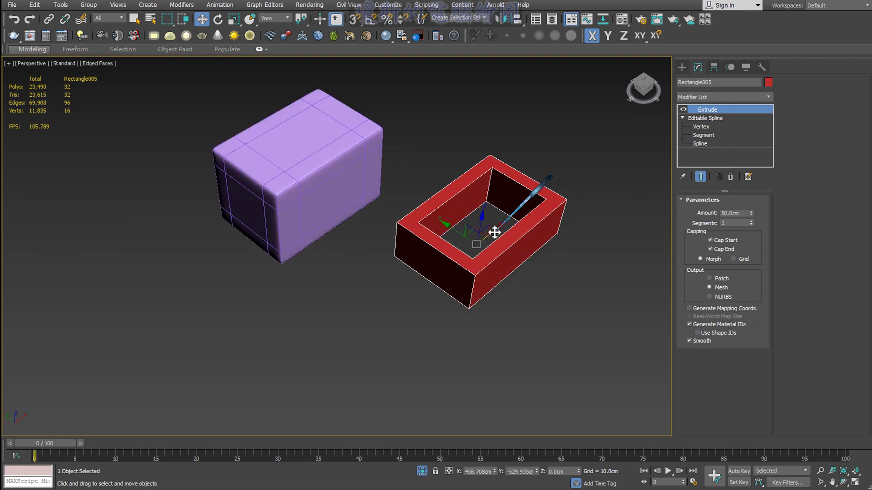
scroll(495, 232, "up", 4)
scroll(495, 231, "up", 2)
mouse_move(501, 233)
middle_mouse_down("alt")
mouse_move(510, 219)
mouse_move(526, 223)
middle_mouse_up("alt")
scroll(530, 224, "up", 2)
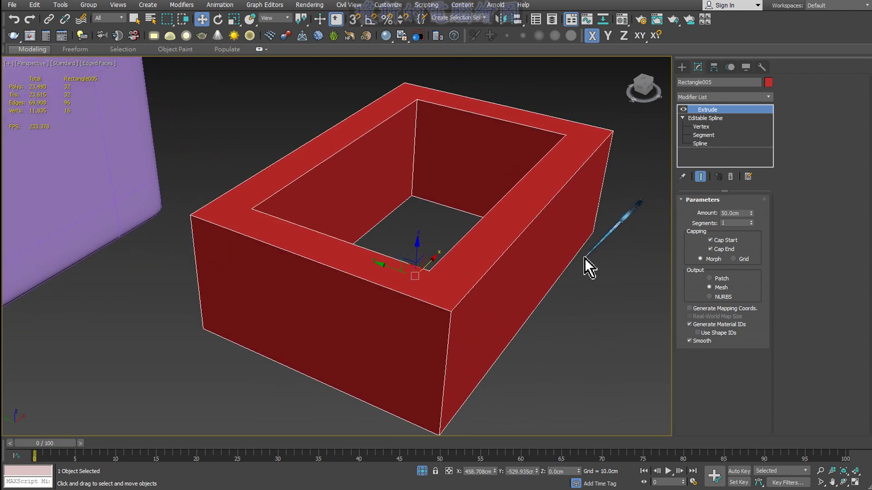
Reduce the extrusion amount to 30 cm and orbit around the frame
double_click(732, 213)
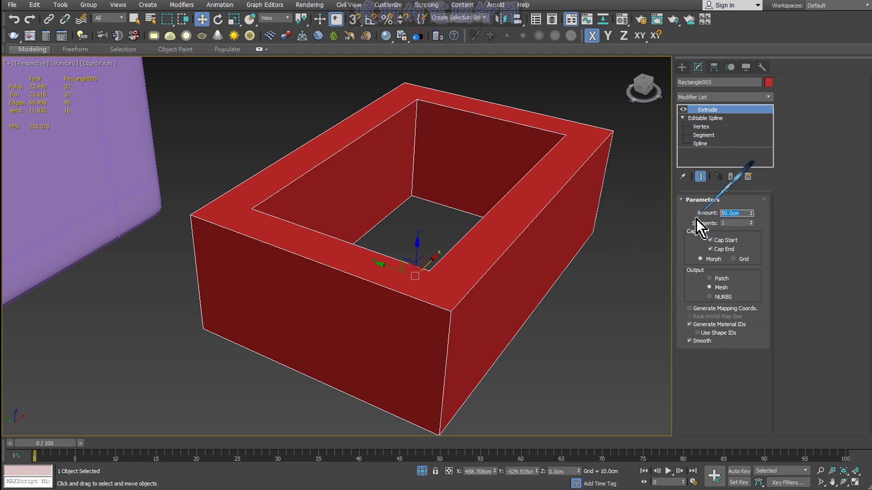
type("30")
key("Return")
scroll(590, 240, "up", 1)
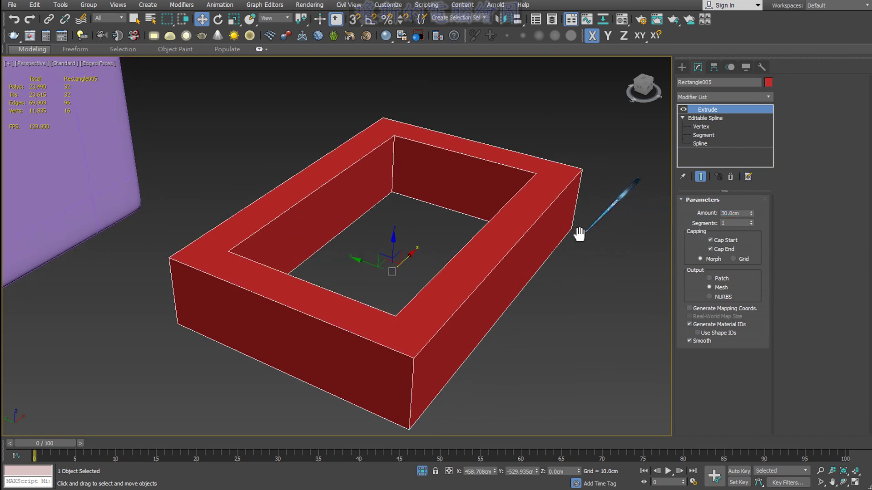
scroll(554, 227, "up", 2)
scroll(513, 222, "up", 2)
scroll(492, 222, "down", 2)
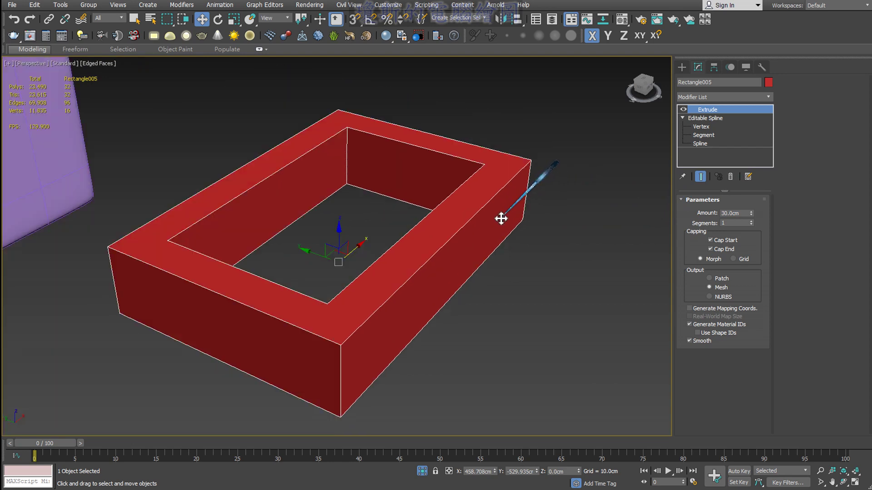
mouse_move(500, 218)
middle_mouse_down("alt")
mouse_move(467, 233)
mouse_move(400, 214)
mouse_move(406, 230)
mouse_move(420, 218)
middle_mouse_up("alt")
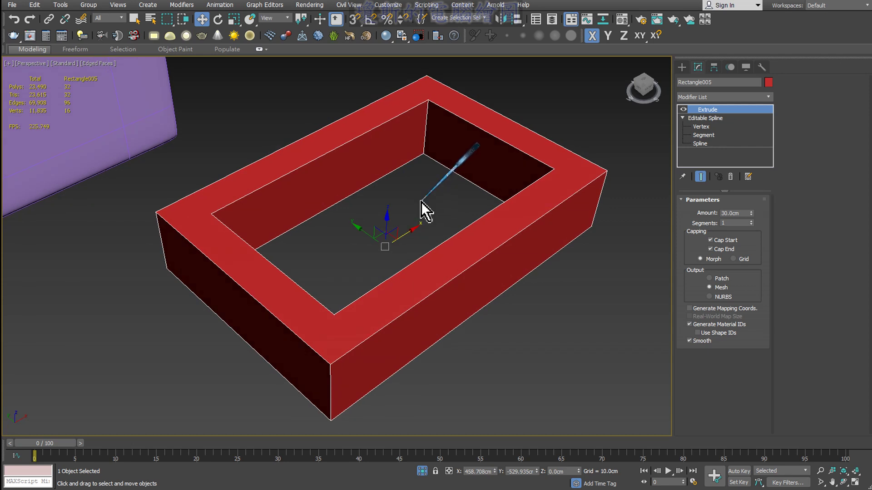
middle_click_drag(421, 201, 454, 195, "alt")
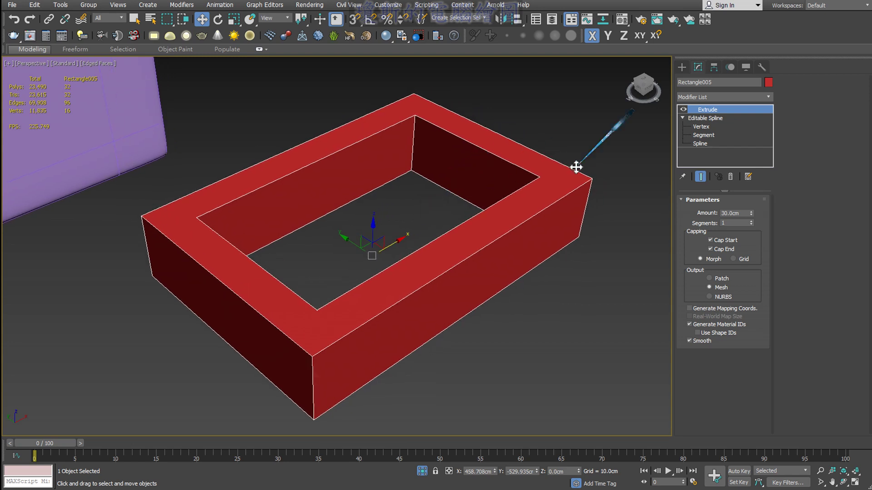
left_click(715, 97)
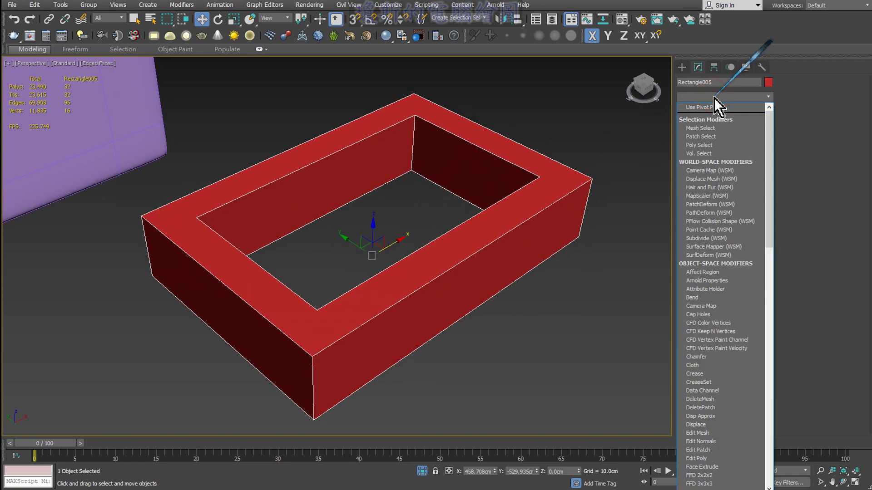
key("t")
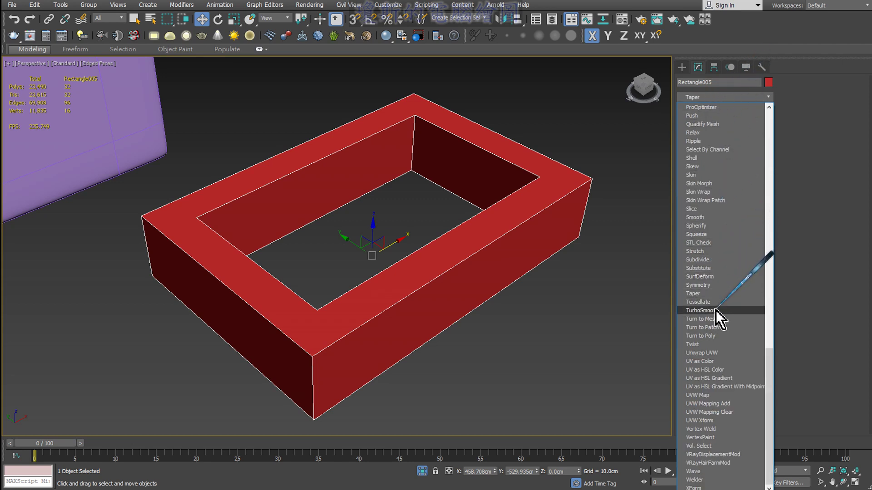
left_click(715, 310)
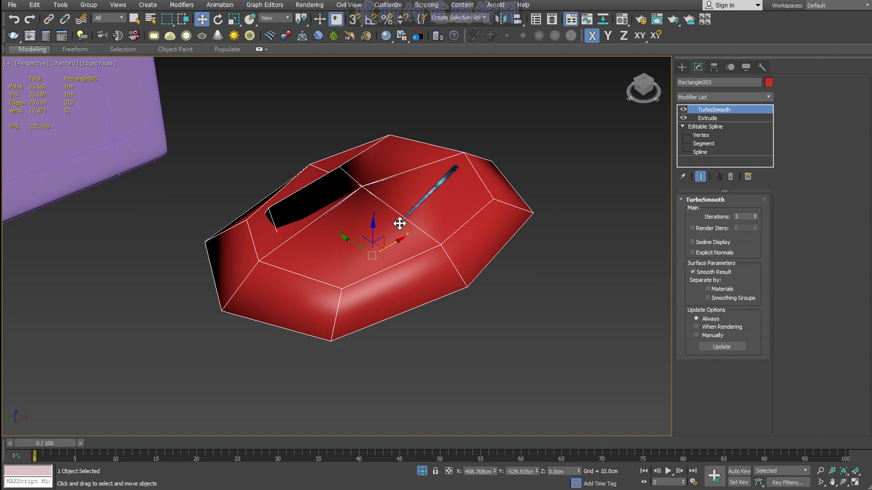
left_click_drag(459, 92, 370, 403)
left_click_drag(313, 114, 558, 331)
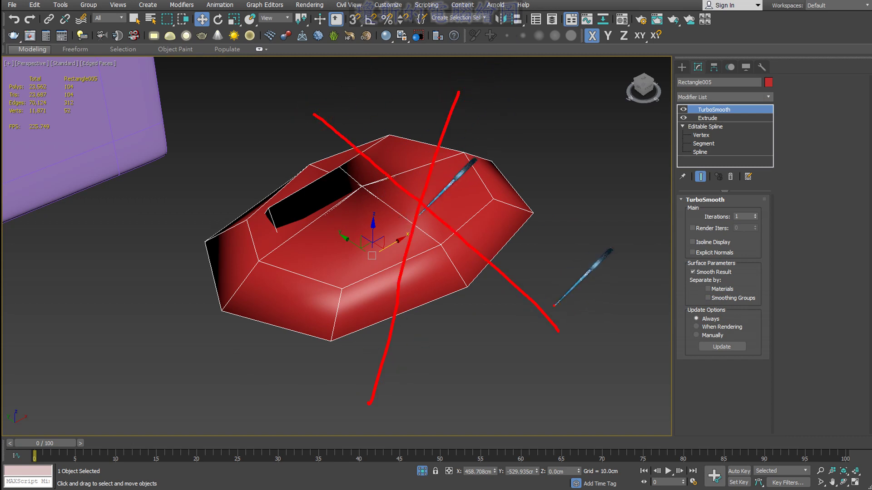
left_click(730, 178)
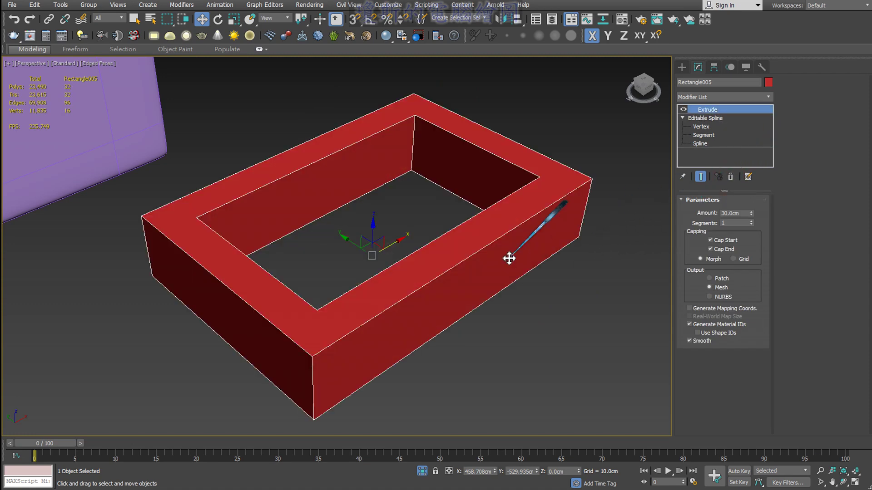
scroll(513, 254, "up", 1)
scroll(504, 252, "up", 2)
scroll(486, 243, "up", 3)
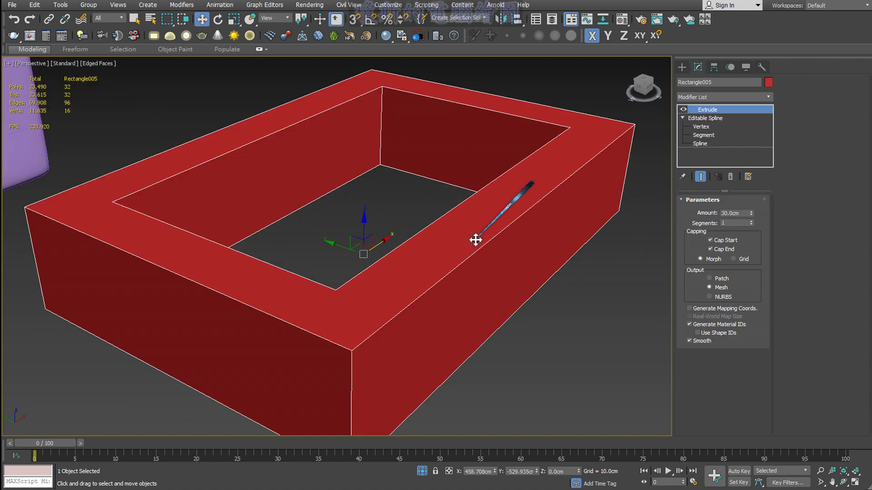
scroll(486, 242, "down", 2)
scroll(459, 230, "up", 1)
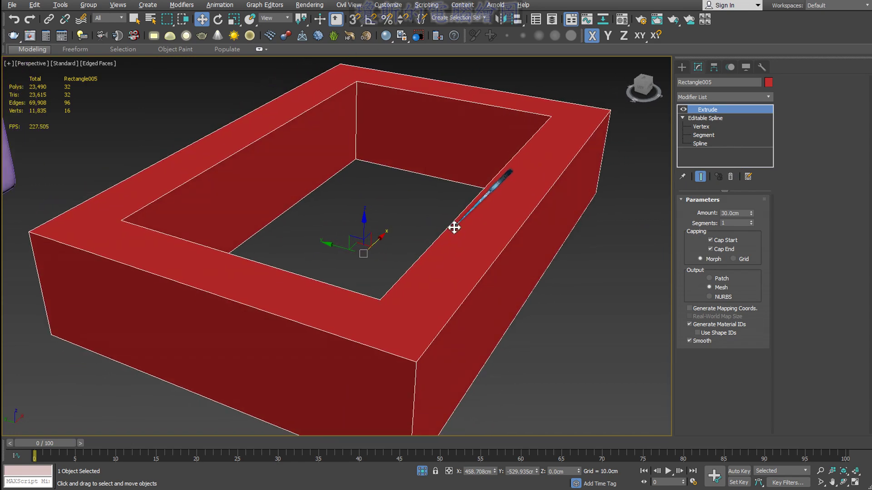
Change the frame's object colour to blue and orbit around it
left_click(768, 82)
left_click(465, 238)
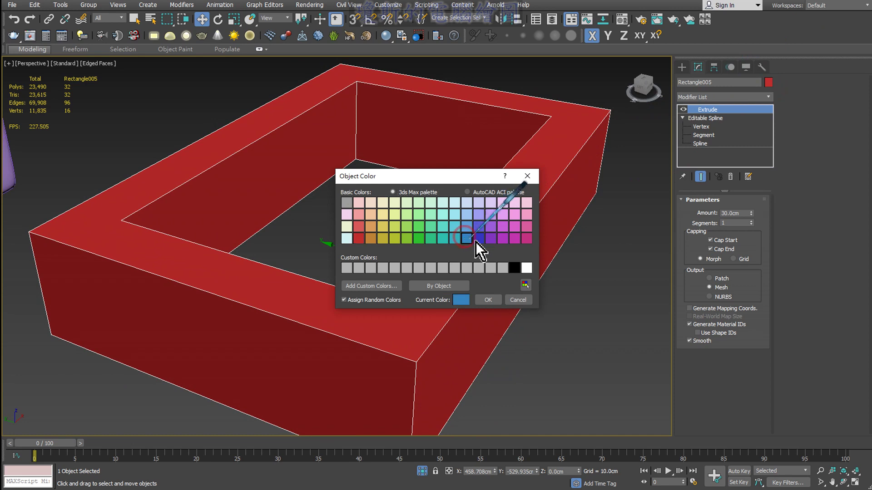
left_click(488, 299)
scroll(548, 298, "up", 1)
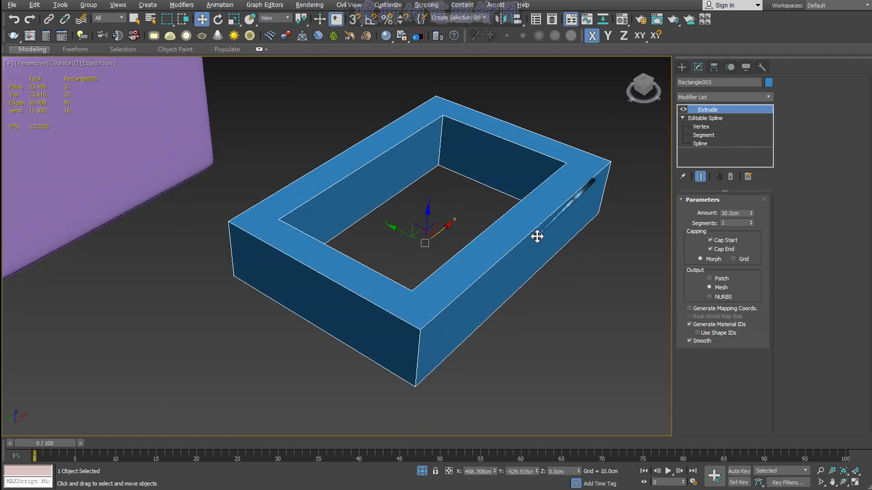
scroll(504, 291, "up", 1)
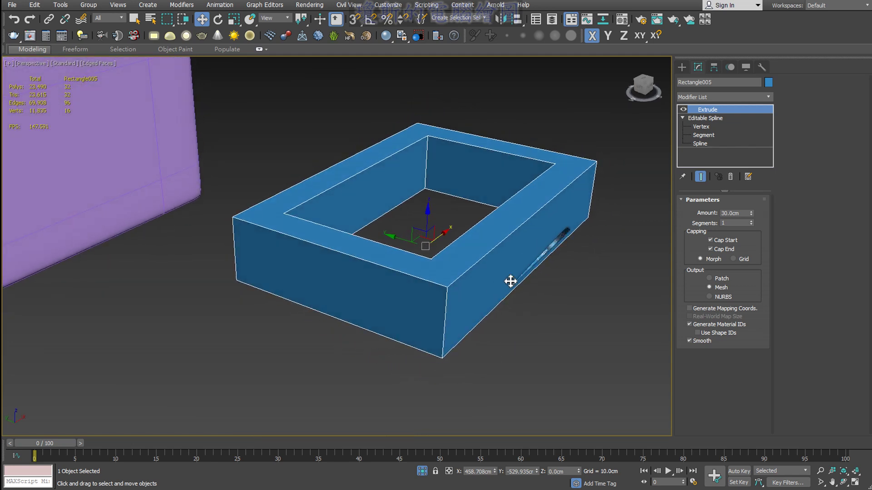
scroll(510, 259, "up", 3)
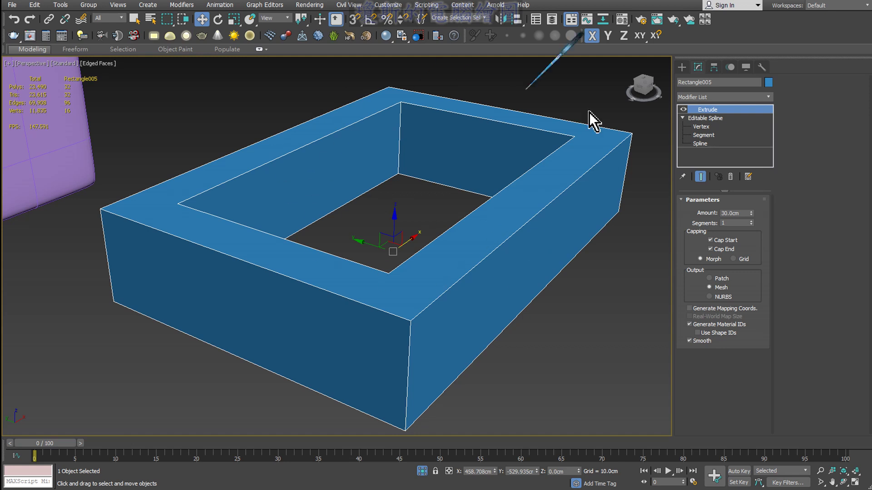
mouse_move(594, 121)
middle_mouse_down("alt")
mouse_move(510, 220)
mouse_move(393, 241)
middle_mouse_up("alt")
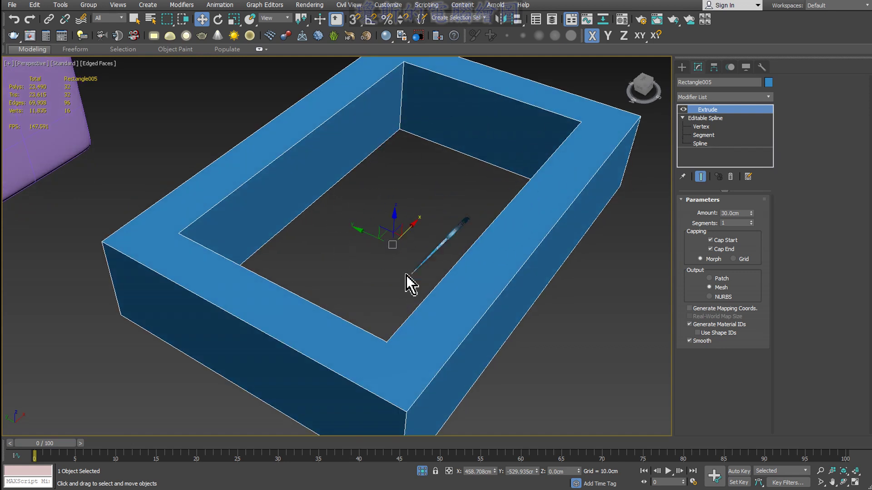
scroll(436, 230, "down", 3)
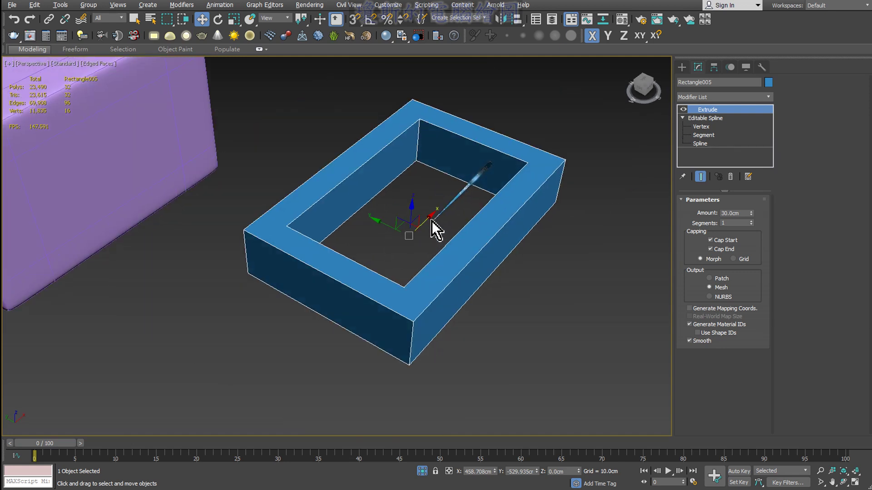
scroll(454, 218, "down", 1)
middle_click_drag(465, 213, 313, 218, "alt")
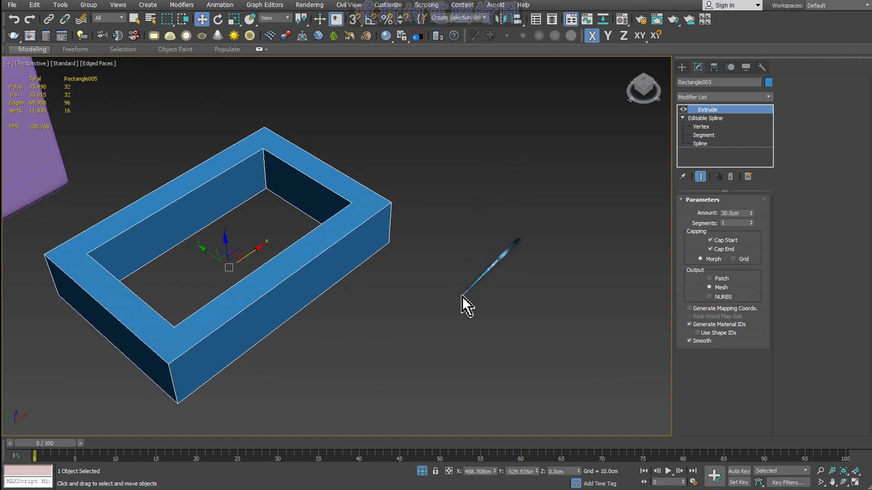
middle_click_drag(462, 298, 435, 306)
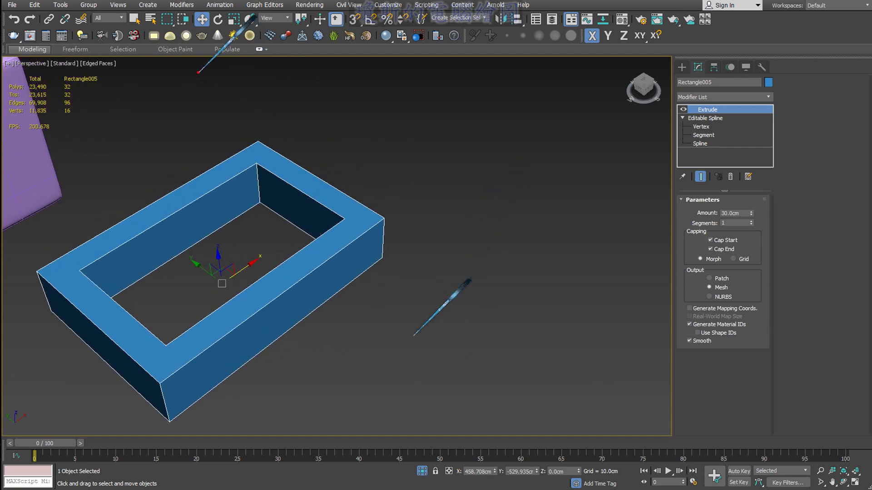
left_click_drag(167, 57, 168, 145)
mouse_move(222, 43)
left_mouse_down()
mouse_move(223, 76)
mouse_move(252, 55)
left_mouse_up()
mouse_move(254, 98)
left_mouse_down()
mouse_move(272, 111)
mouse_move(290, 85)
mouse_move(330, 69)
left_mouse_up()
mouse_move(318, 50)
left_mouse_down()
mouse_move(312, 123)
mouse_move(346, 121)
left_mouse_up()
left_click_drag(372, 93, 354, 129)
left_click_drag(356, 91, 383, 140)
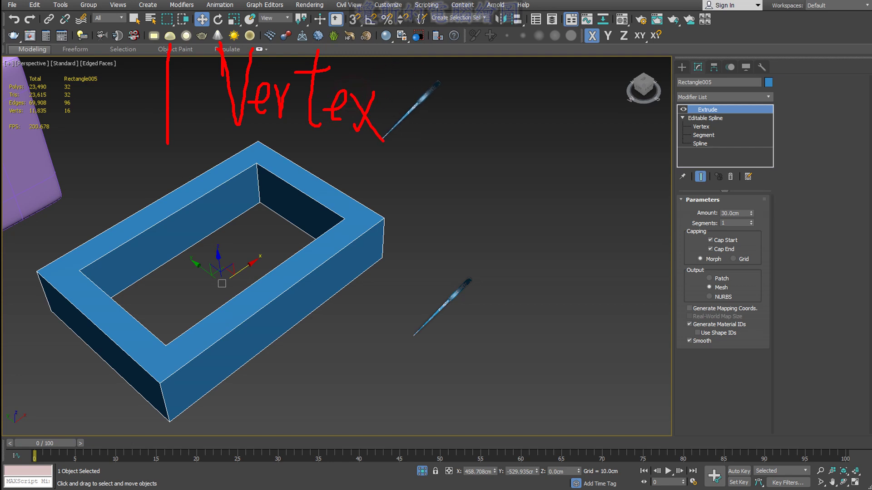
mouse_move(414, 108)
left_mouse_down()
mouse_move(467, 106)
mouse_move(448, 124)
left_mouse_up()
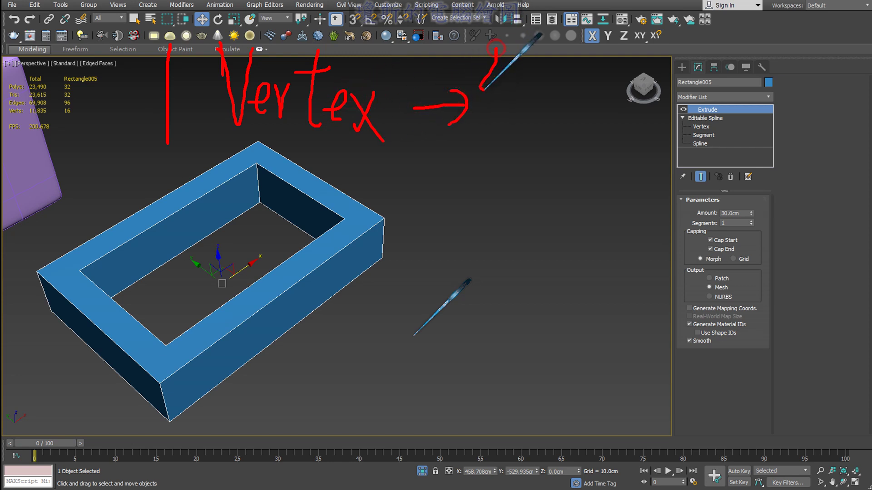
left_click_drag(495, 49, 476, 155)
left_click_drag(527, 55, 518, 130)
mouse_move(536, 82)
left_mouse_down()
mouse_move(518, 115)
mouse_move(520, 135)
left_mouse_up()
left_click_drag(520, 111, 546, 129)
left_click_drag(528, 56, 532, 164)
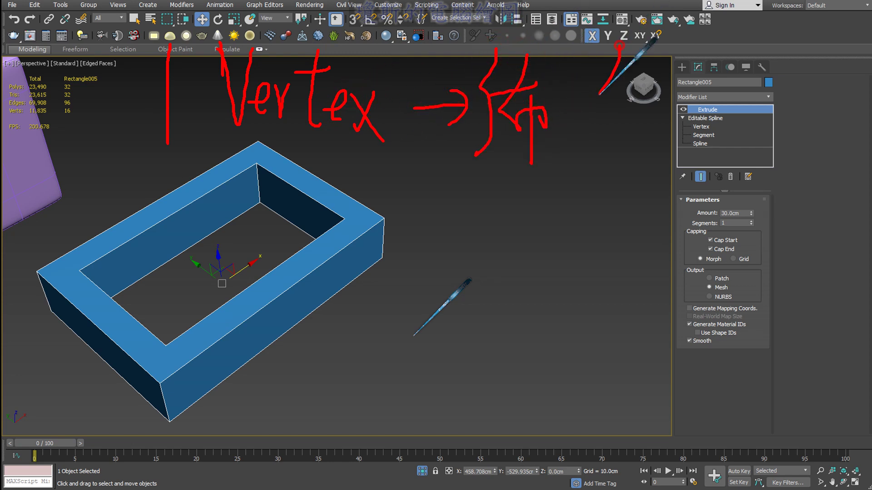
left_click_drag(619, 45, 622, 130)
left_click_drag(608, 91, 585, 163)
left_click_drag(671, 80, 670, 152)
mouse_move(644, 122)
left_mouse_down()
mouse_move(667, 122)
mouse_move(709, 152)
left_mouse_up()
left_click_drag(709, 83, 714, 150)
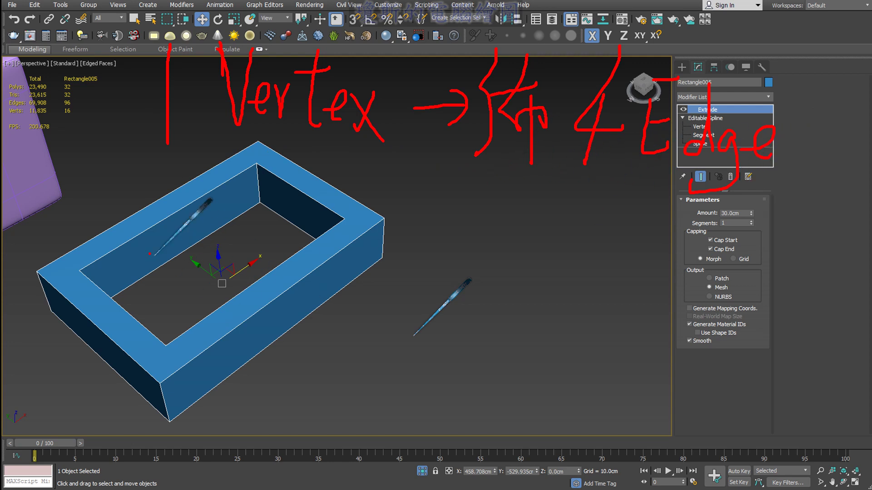
left_click_drag(136, 242, 138, 375)
mouse_move(183, 288)
left_mouse_down()
mouse_move(184, 352)
mouse_move(181, 313)
left_mouse_up()
left_click_drag(211, 323, 212, 329)
left_click_drag(210, 334, 221, 345)
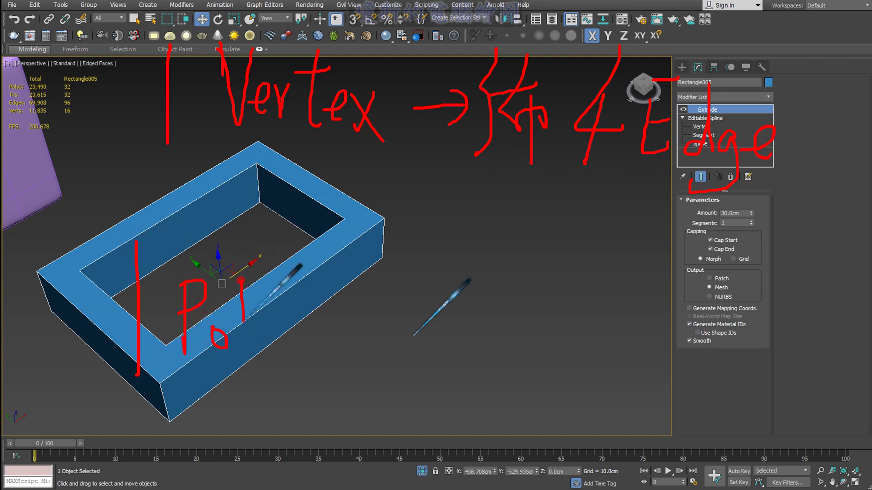
mouse_move(242, 289)
left_mouse_down()
mouse_move(244, 338)
mouse_move(296, 338)
left_mouse_up()
left_click_drag(298, 329, 212, 381)
mouse_move(320, 319)
left_mouse_down()
mouse_move(304, 354)
mouse_move(327, 328)
left_mouse_up()
left_click_drag(341, 313, 357, 338)
mouse_move(447, 278)
left_mouse_down()
mouse_move(408, 325)
mouse_move(450, 284)
left_mouse_up()
left_click_drag(404, 303, 454, 295)
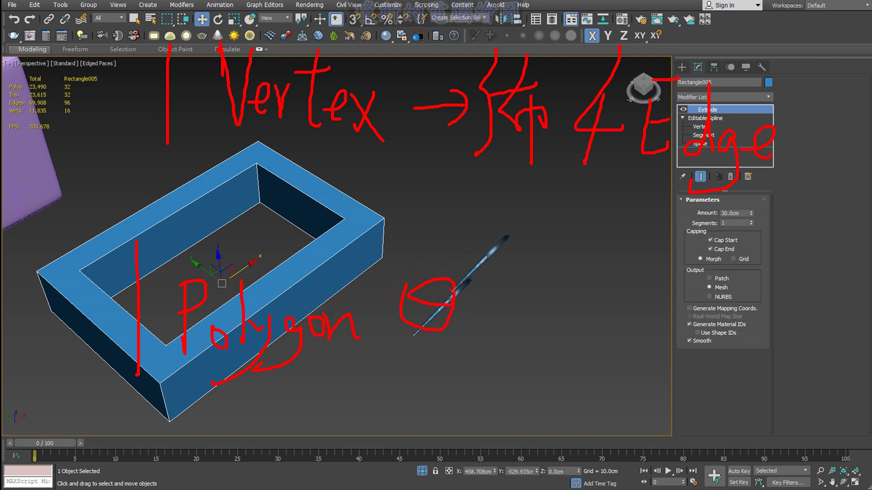
left_click_drag(434, 254, 429, 330)
mouse_move(536, 237)
left_mouse_down()
mouse_move(520, 269)
mouse_move(545, 313)
mouse_move(504, 345)
left_mouse_up()
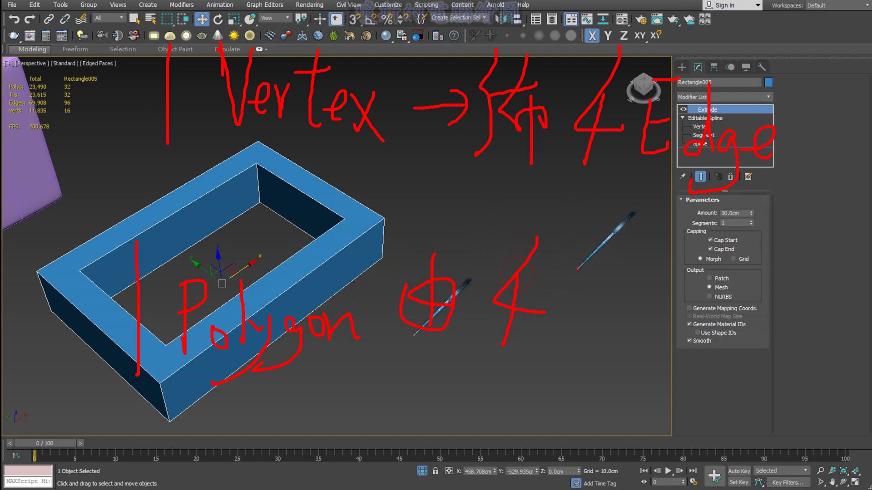
left_click_drag(579, 267, 616, 266)
mouse_move(579, 269)
left_mouse_down()
mouse_move(577, 336)
mouse_move(614, 334)
left_mouse_up()
mouse_move(586, 303)
left_mouse_down()
mouse_move(616, 302)
mouse_move(654, 272)
left_mouse_up()
mouse_move(654, 272)
left_mouse_down()
mouse_move(656, 338)
mouse_move(683, 325)
mouse_move(638, 373)
left_mouse_up()
left_click_drag(684, 323, 662, 330)
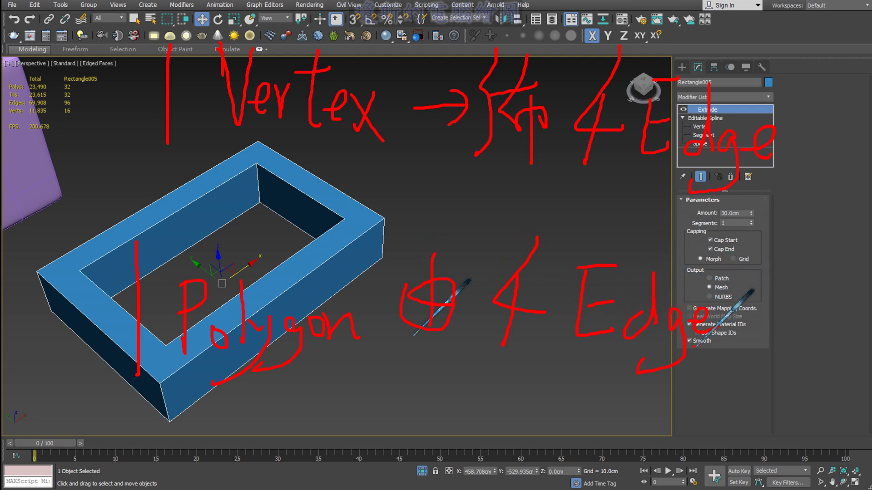
mouse_move(136, 104)
left_mouse_down()
mouse_move(76, 153)
mouse_move(107, 298)
left_mouse_up()
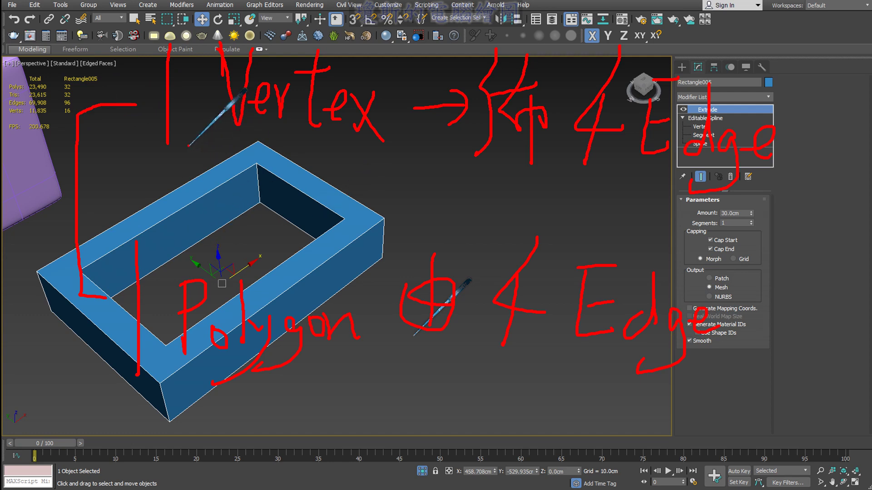
left_click_drag(148, 158, 343, 159)
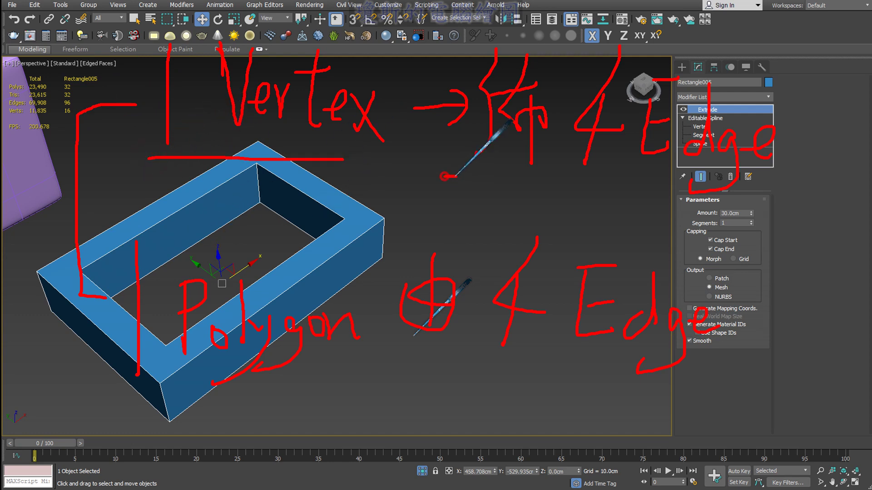
left_click_drag(444, 175, 628, 176)
left_click_drag(107, 417, 364, 411)
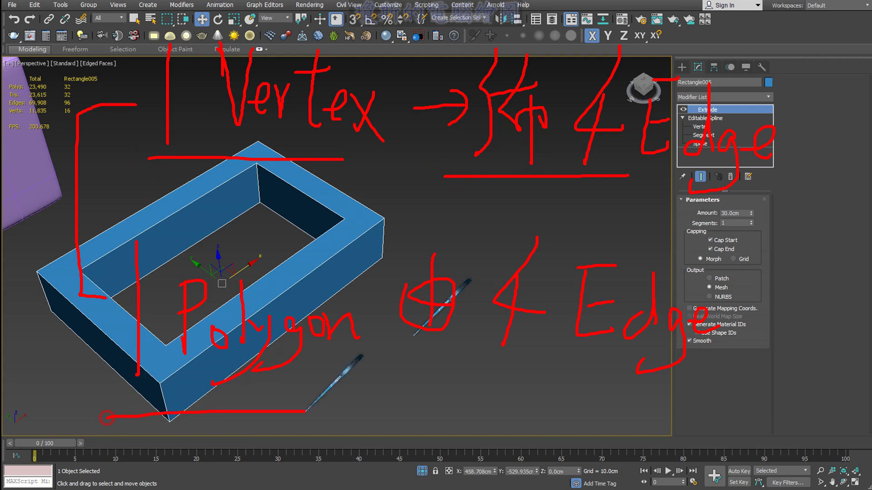
left_click_drag(549, 388, 679, 393)
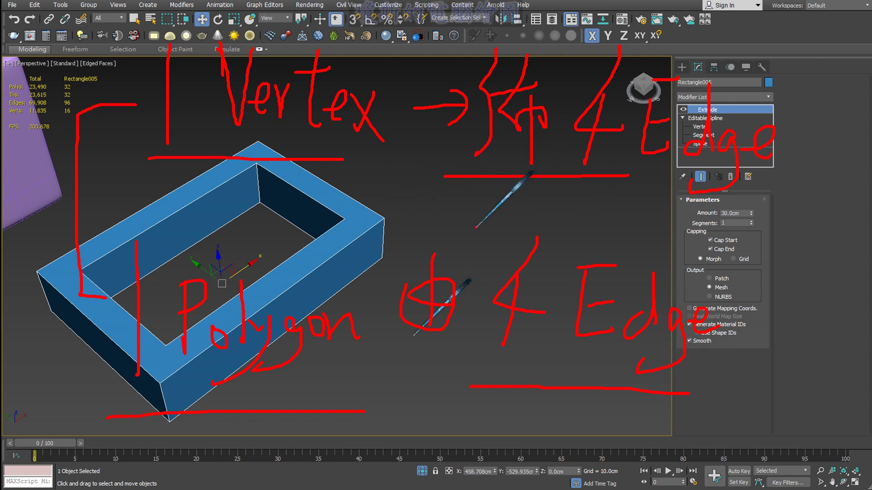
key("Escape")
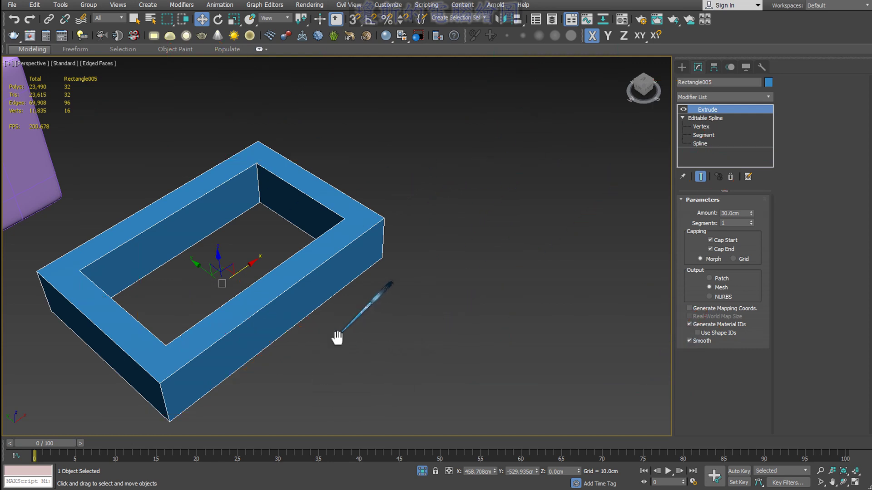
Check the Editable Spline and Extrude stack, then convert the frame to Editable Poly
scroll(450, 316, "up", 3)
scroll(391, 302, "up", 3)
middle_click_drag(423, 322, 422, 310, "alt")
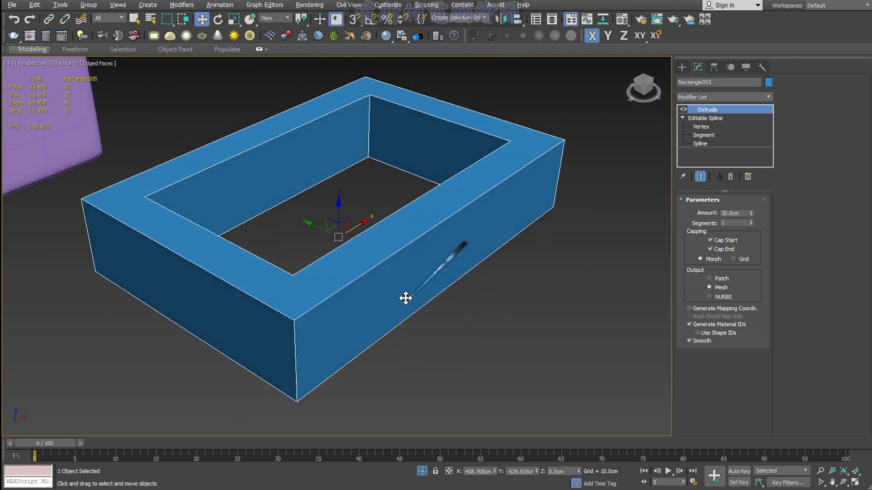
left_click(703, 118)
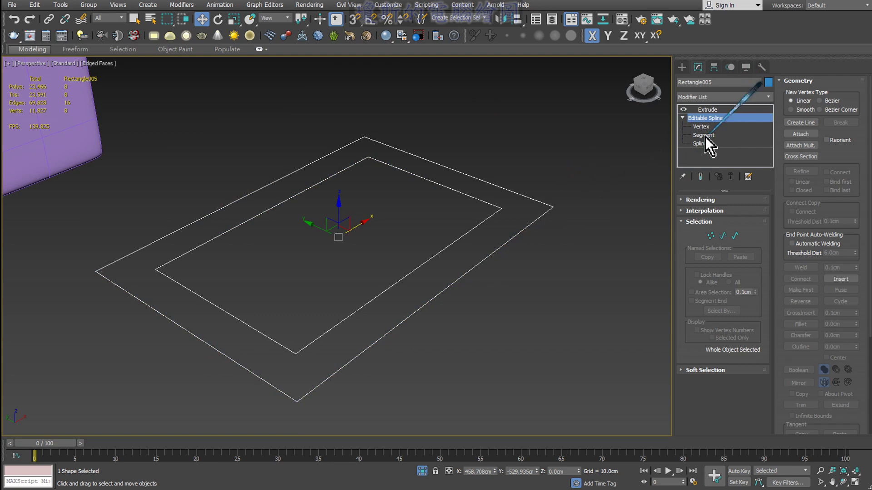
left_click(706, 110)
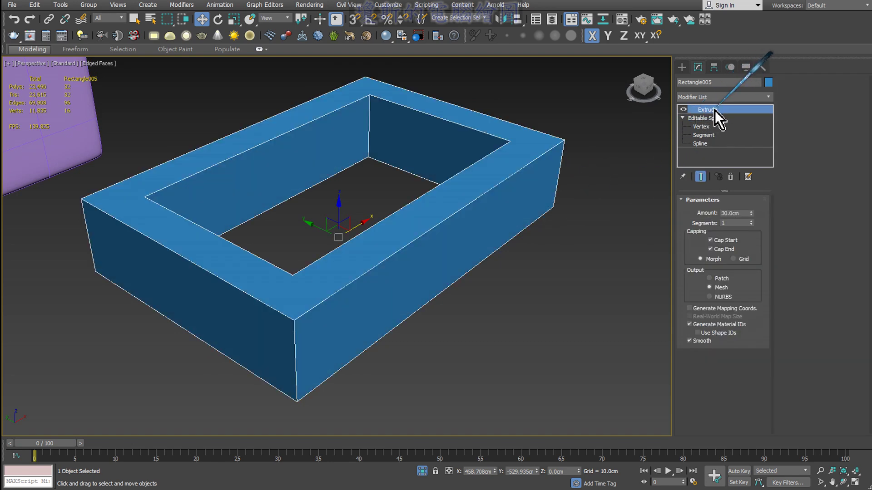
right_click(489, 201)
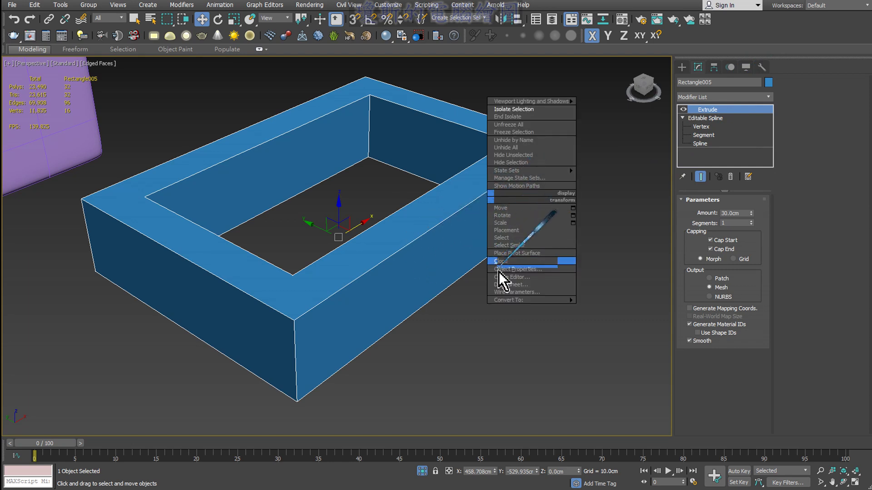
mouse_move(517, 300)
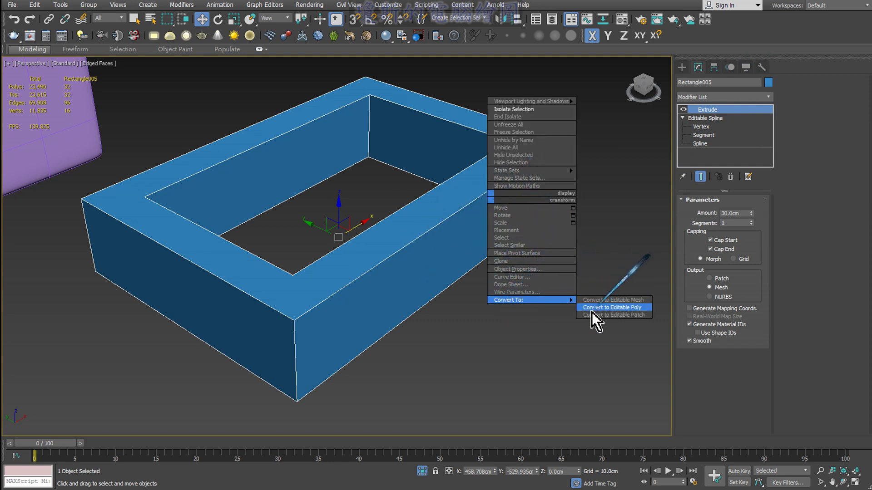
left_click(613, 308)
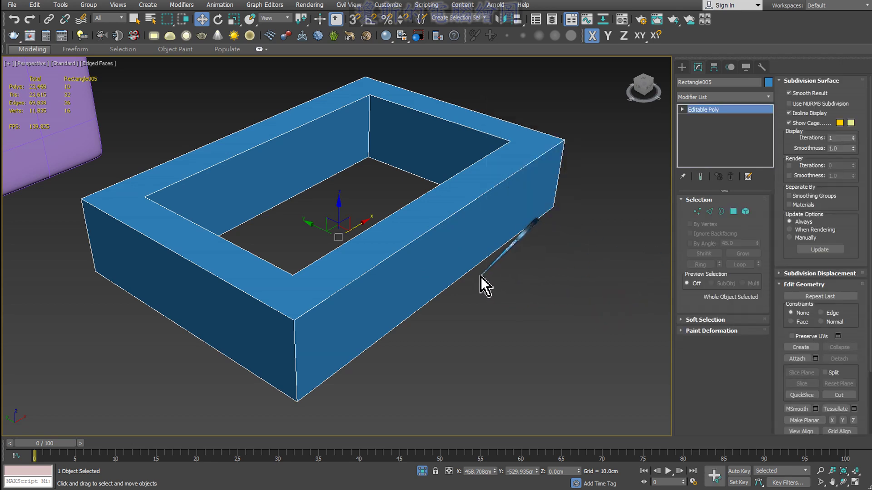
middle_click_drag(481, 277, 494, 287)
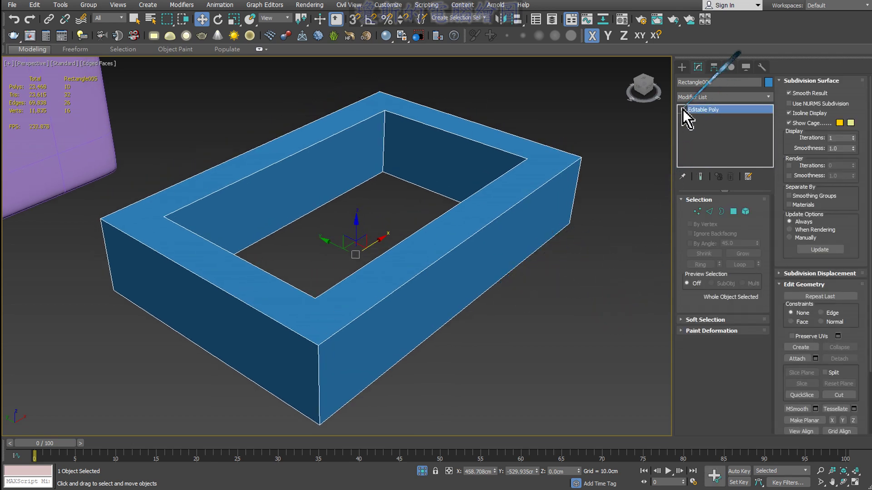
Inspect the Vertex and Edge levels, select a top corner vertex, then enter Polygon level
left_click(701, 119)
left_click(703, 126)
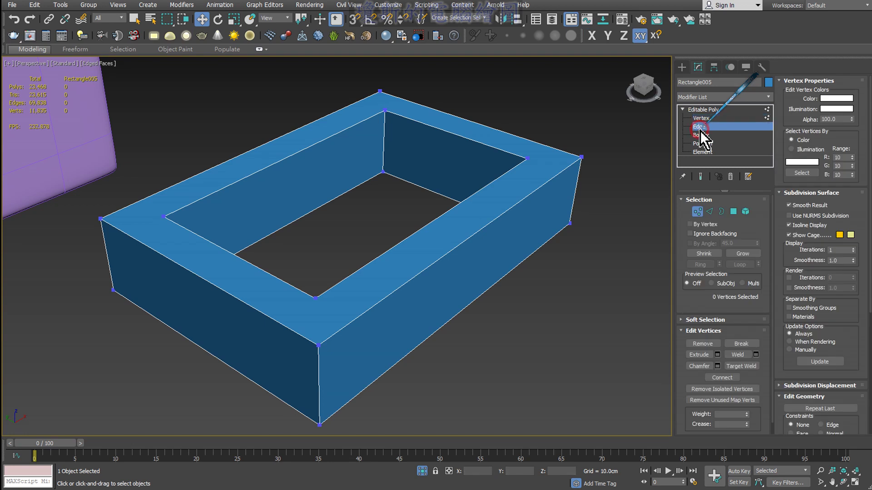
left_click(702, 143)
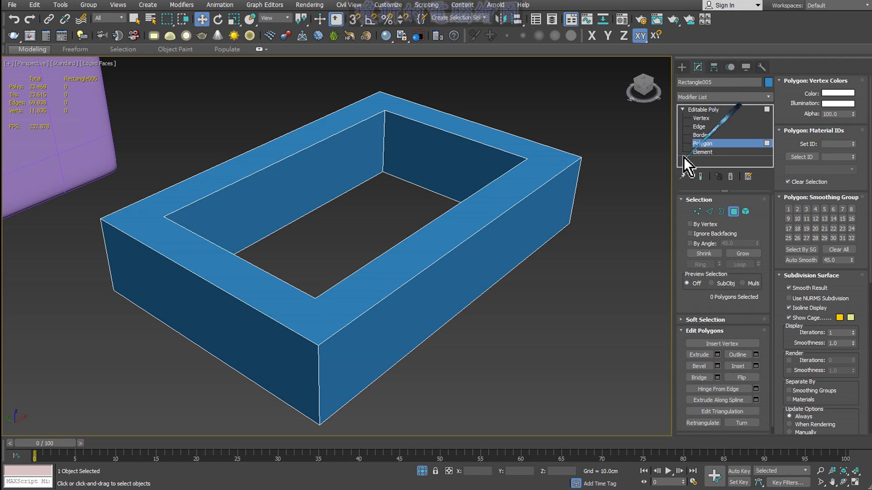
left_click(701, 118)
middle_click_drag(463, 287, 451, 293)
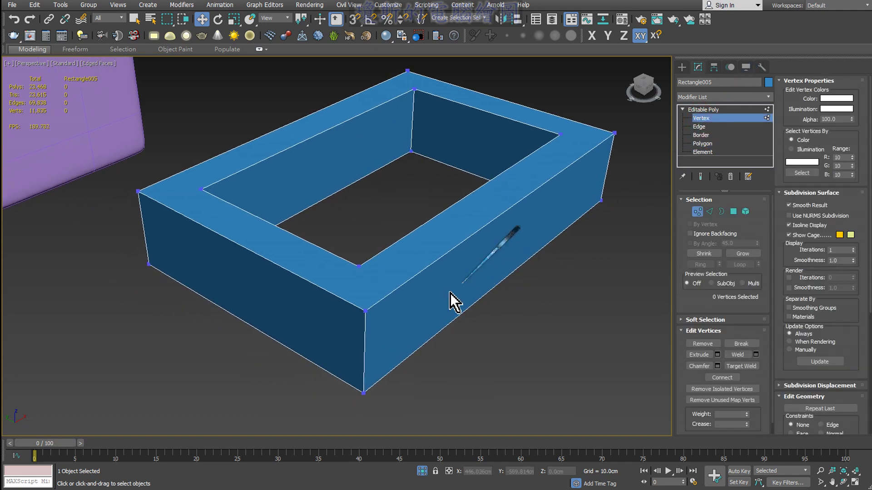
left_click(366, 312)
scroll(368, 321, "up", 3)
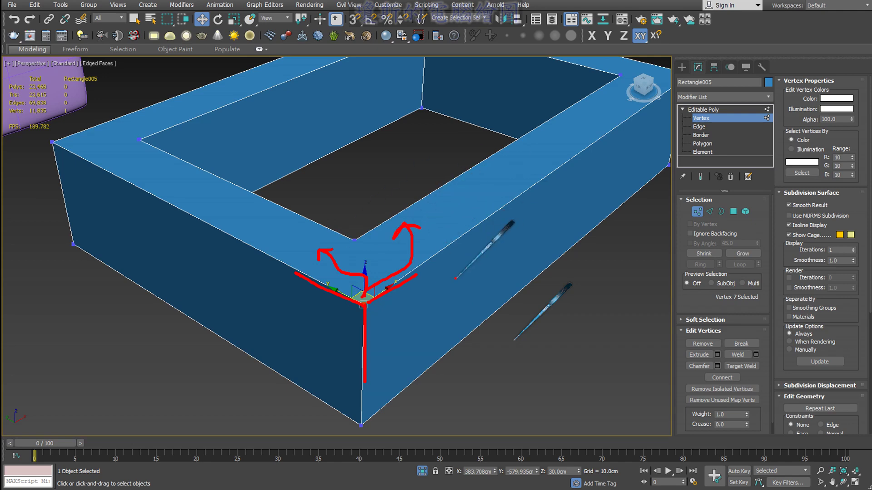
middle_click_drag(516, 335, 473, 321)
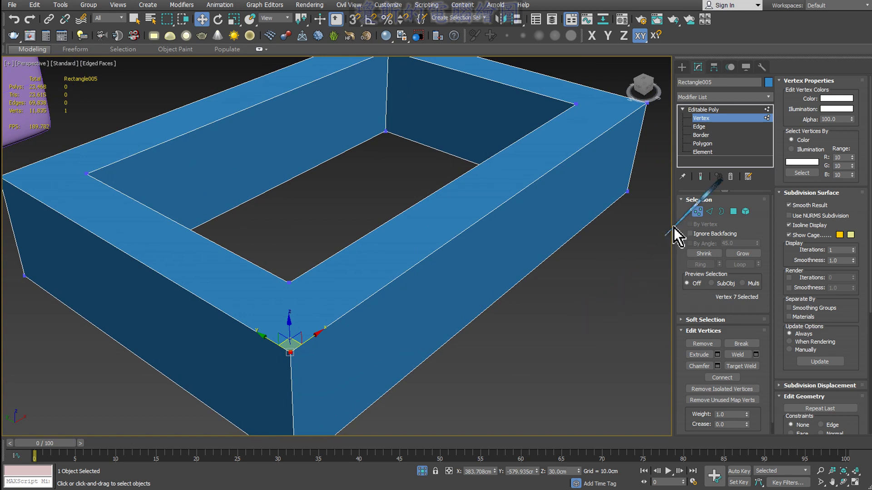
left_click(699, 146)
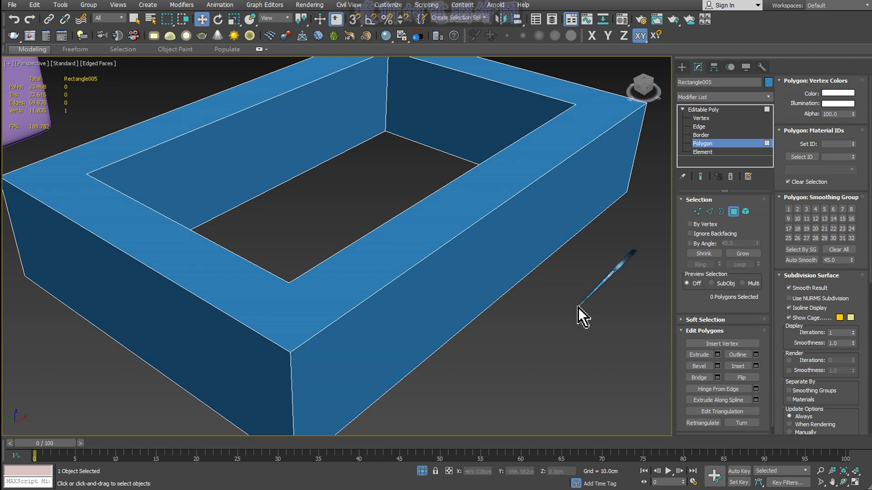
Select the frame's front side face and top rim polygons
middle_click_drag(568, 309, 533, 285)
left_click(493, 255)
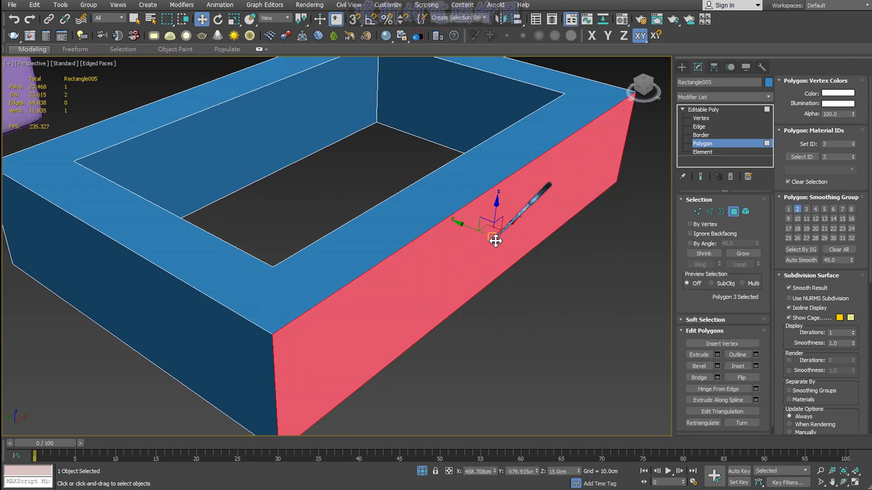
mouse_move(496, 239)
middle_mouse_down()
mouse_move(545, 296)
mouse_move(522, 247)
middle_mouse_up()
left_click(487, 245)
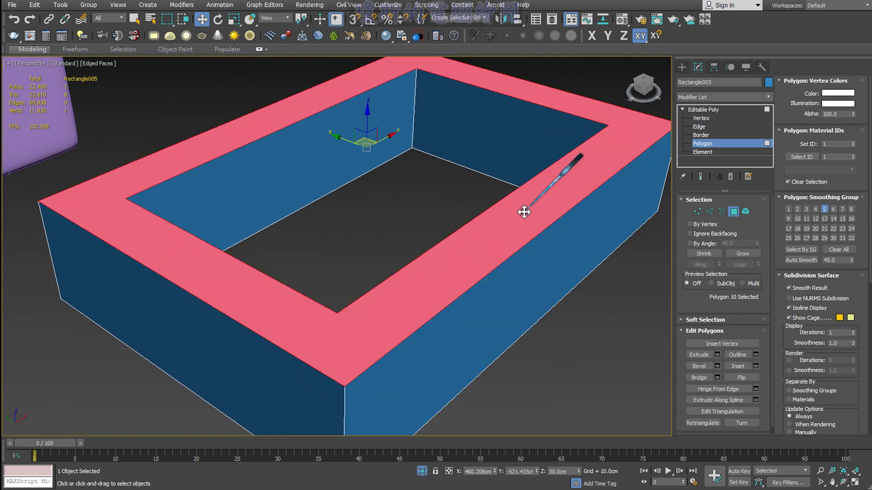
scroll(492, 229, "down", 3)
scroll(539, 249, "down", 2)
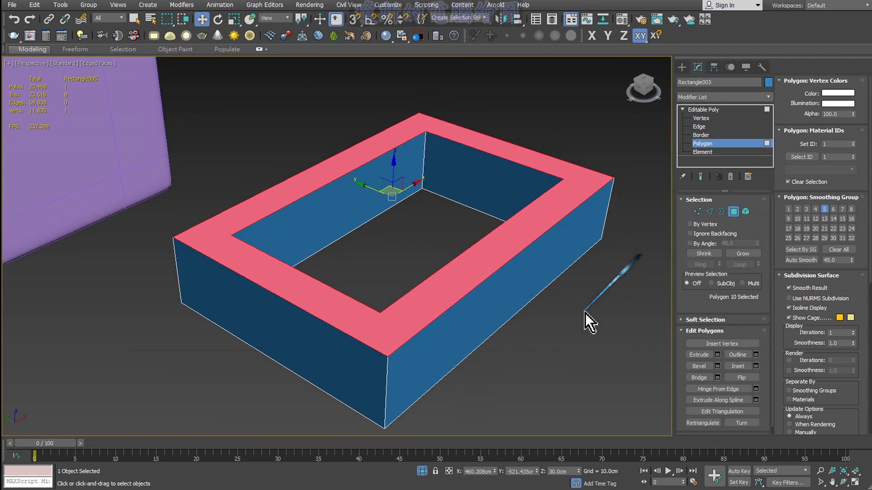
Annotate the rim faces 1 to 8, clear the annotations, and deselect the polygons
left_click_drag(500, 263, 499, 288)
left_click_drag(463, 254, 475, 269)
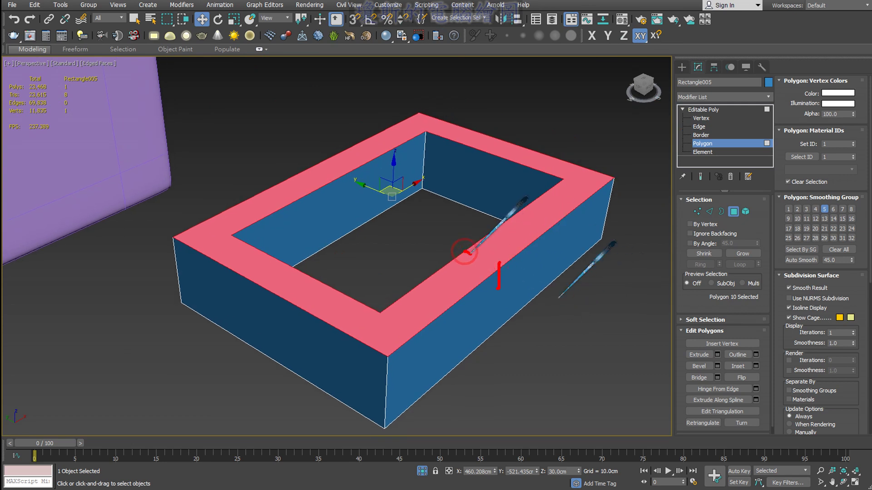
left_click_drag(313, 305, 310, 325)
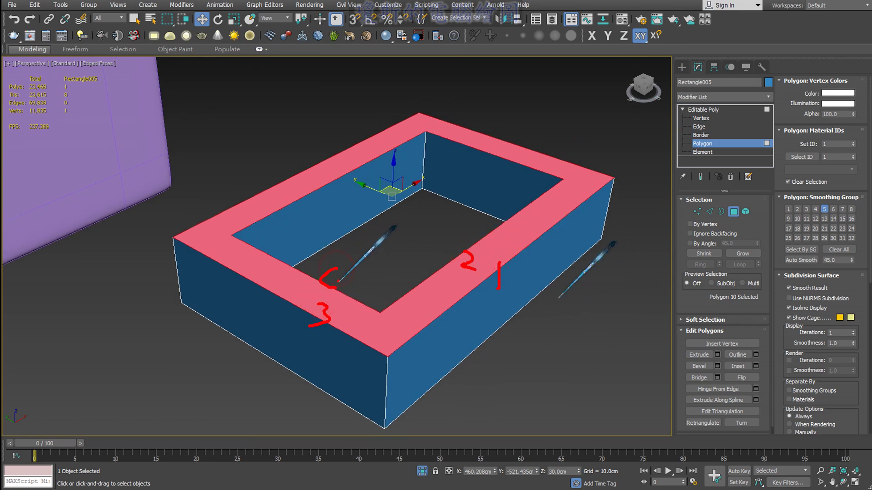
left_click_drag(339, 278, 313, 295)
mouse_move(321, 175)
left_mouse_down()
mouse_move(323, 200)
mouse_move(341, 180)
left_mouse_up()
left_click_drag(327, 141, 320, 156)
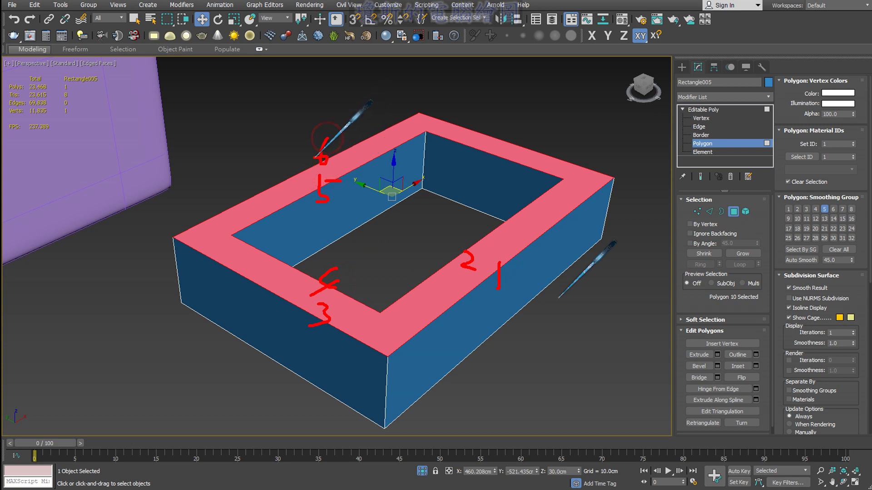
mouse_move(476, 155)
left_mouse_down()
mouse_move(493, 153)
mouse_move(484, 186)
left_mouse_up()
left_click_drag(522, 123, 509, 145)
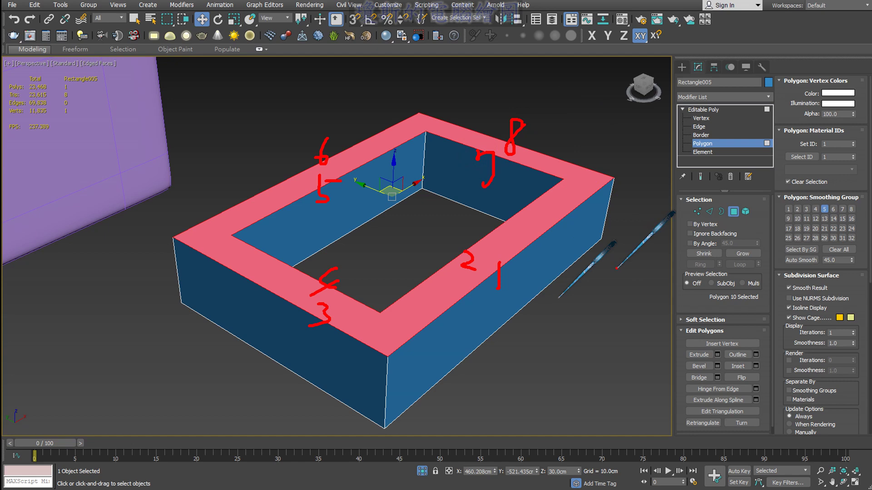
key("Escape")
left_click(613, 275)
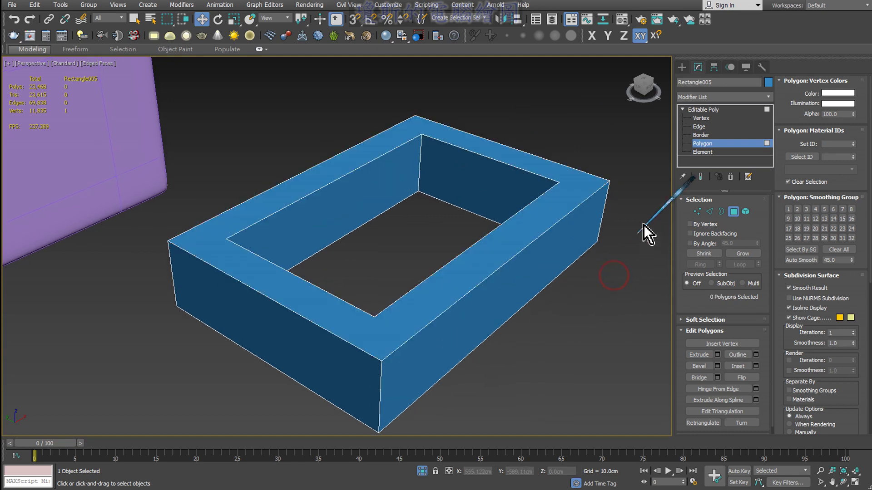
Add a TurboSmooth modifier above the Editable Poly frame
left_click(704, 109)
left_click(709, 99)
key("t")
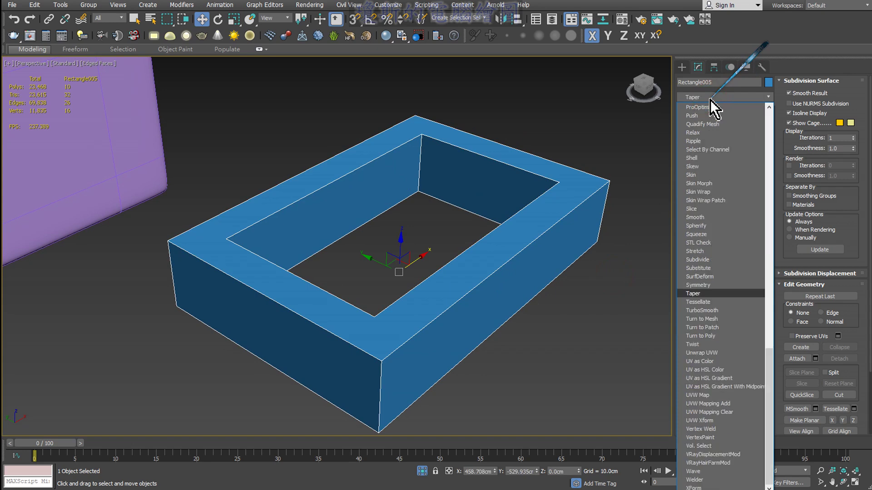
left_click(718, 310)
mouse_move(439, 214)
middle_mouse_down("alt")
mouse_move(445, 279)
mouse_move(461, 239)
mouse_move(547, 259)
mouse_move(479, 261)
mouse_move(431, 242)
mouse_move(451, 237)
middle_mouse_up("alt")
scroll(448, 251, "up", 3)
scroll(461, 227, "up", 2)
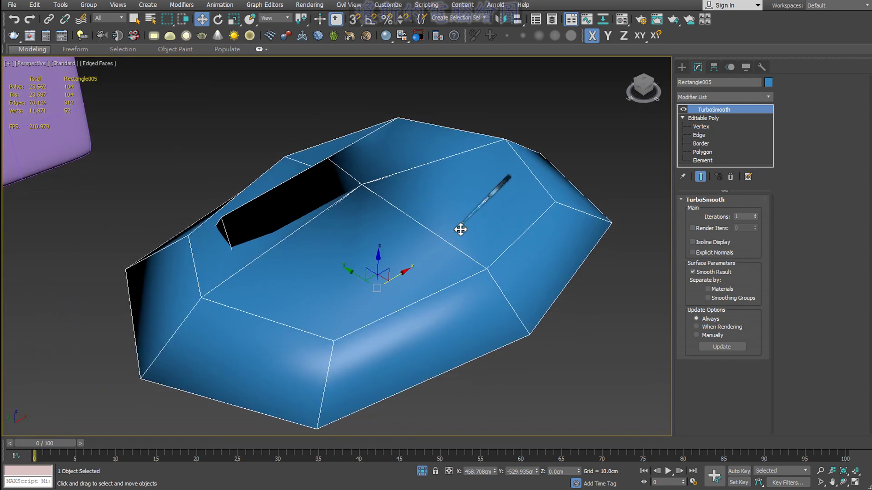
Switch TurboSmooth off and select the Editable Poly base in the stack
left_click(682, 109)
mouse_move(609, 166)
middle_mouse_down("alt")
mouse_move(522, 220)
mouse_move(499, 198)
mouse_move(504, 217)
middle_mouse_up("alt")
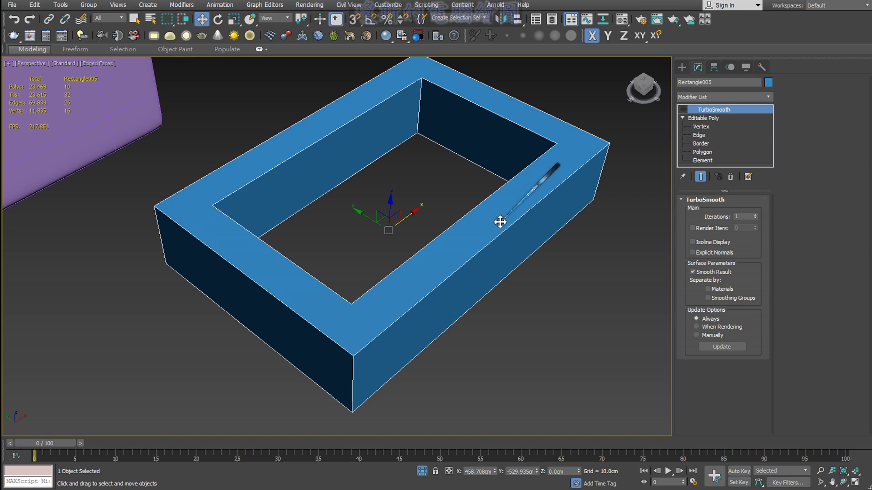
mouse_move(500, 222)
middle_mouse_down("alt")
mouse_move(453, 217)
mouse_move(462, 230)
mouse_move(467, 171)
mouse_move(488, 259)
middle_mouse_up("alt")
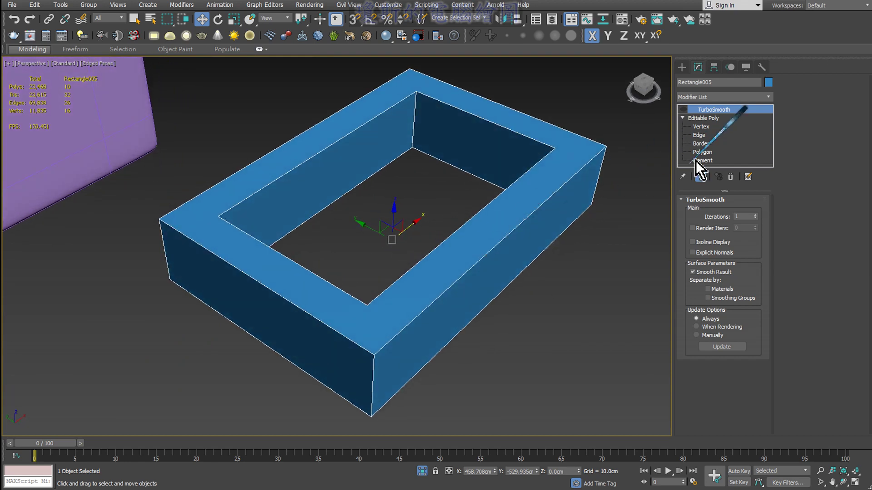
left_click(707, 119)
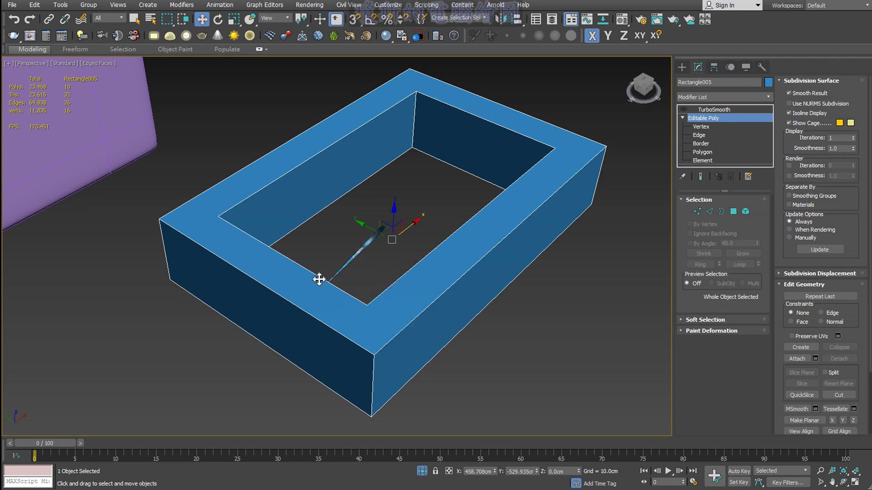
middle_click_drag(344, 295, 374, 292)
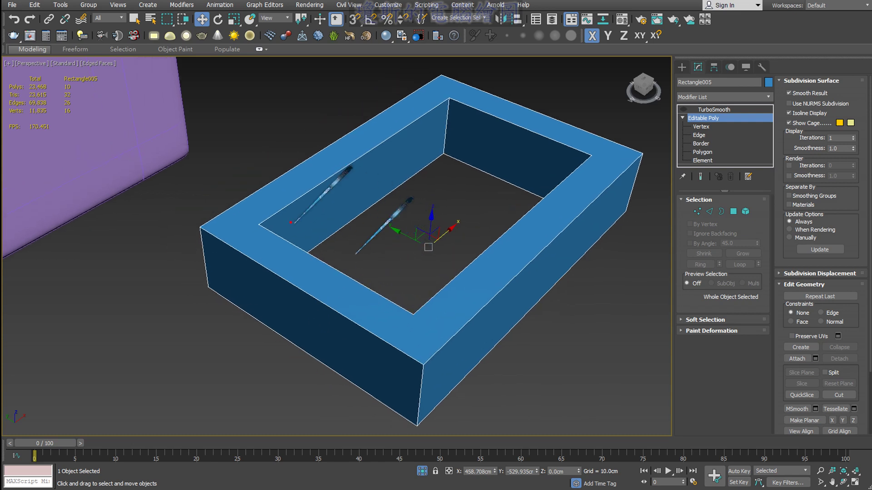
left_click_drag(259, 225, 202, 224)
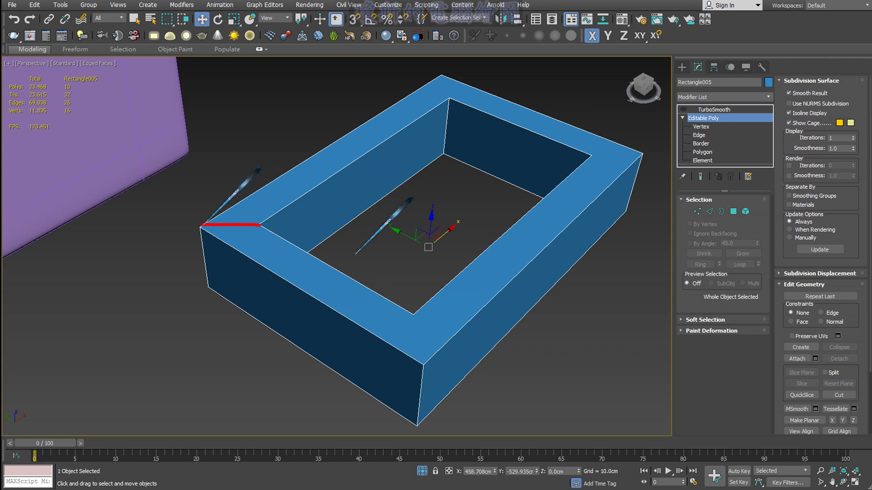
left_click_drag(416, 313, 419, 367)
left_click_drag(589, 155, 642, 154)
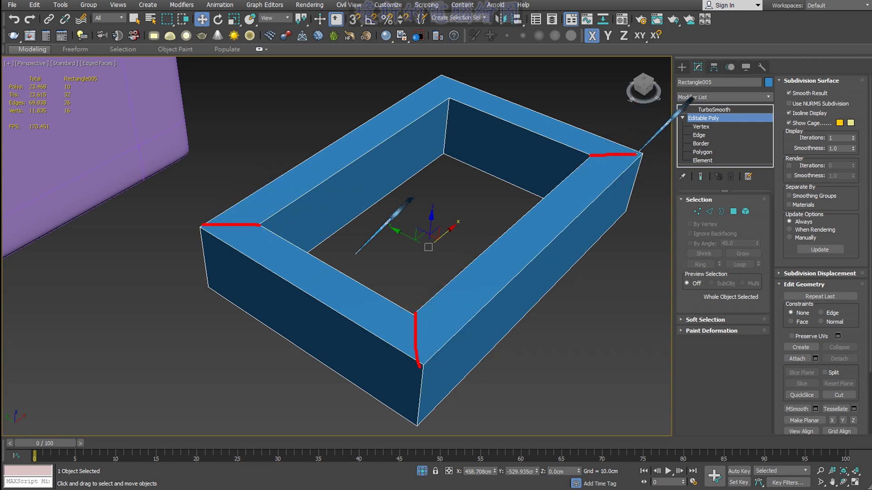
left_click_drag(451, 98, 446, 83)
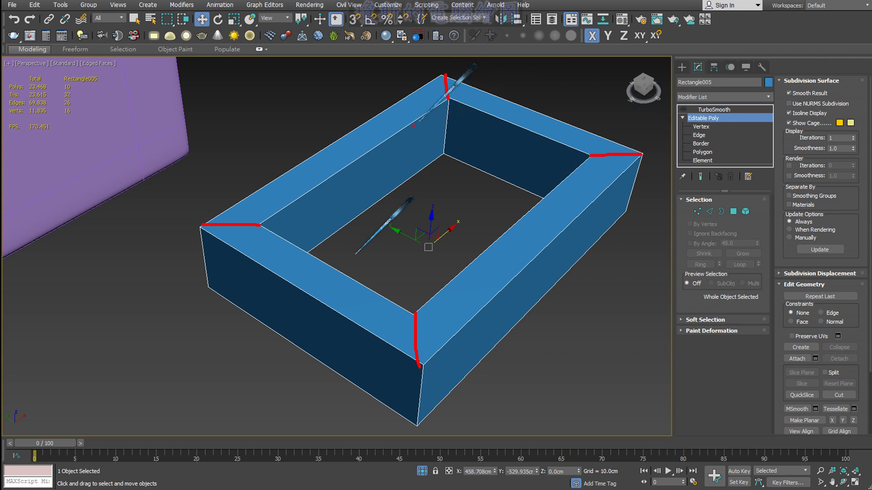
left_click_drag(368, 131, 384, 129)
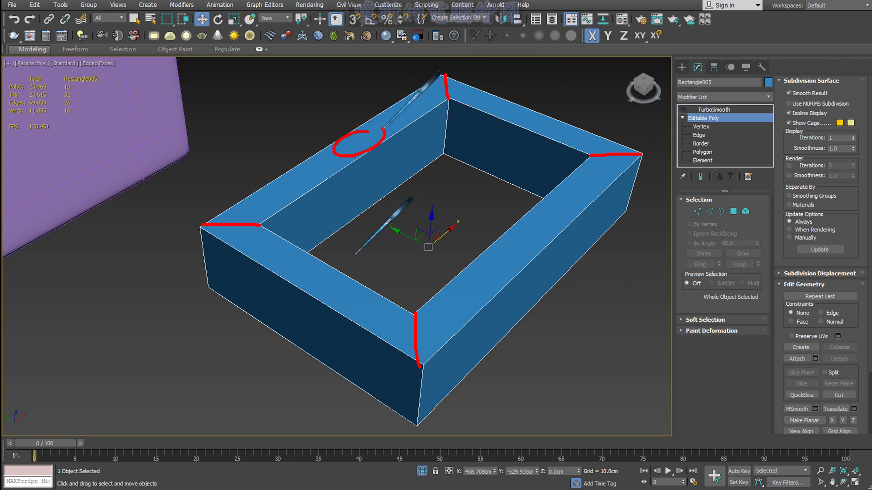
left_click_drag(547, 114, 552, 122)
mouse_move(515, 229)
left_mouse_down()
mouse_move(520, 256)
mouse_move(531, 230)
left_mouse_up()
left_click_drag(306, 281, 328, 285)
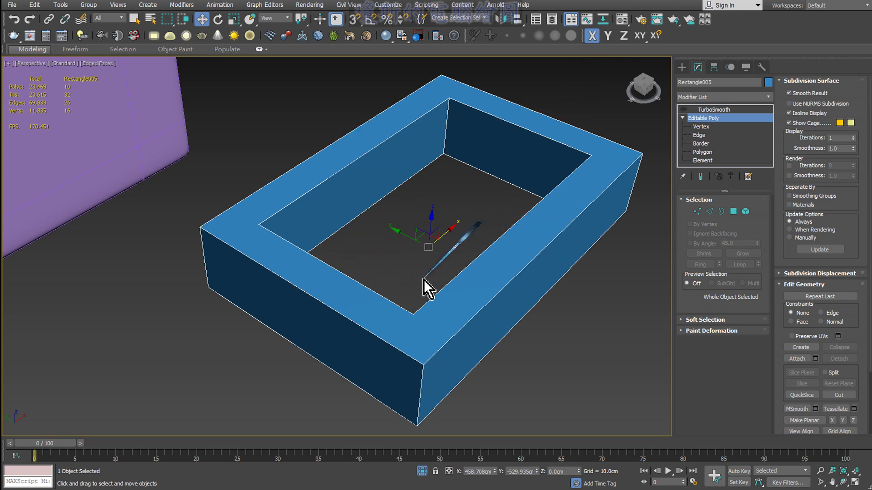
middle_click_drag(425, 288, 425, 259, "alt")
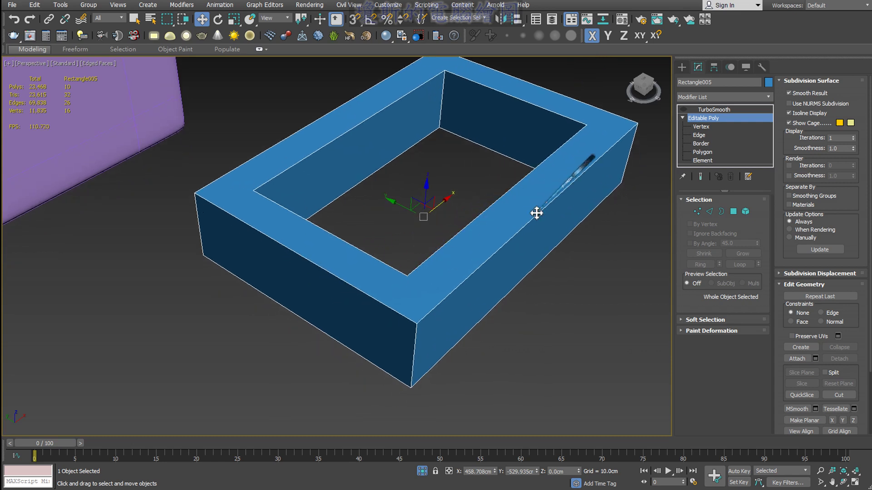
At Vertex level, recolour the frame teal and select the inner corner vertex
left_click(702, 128)
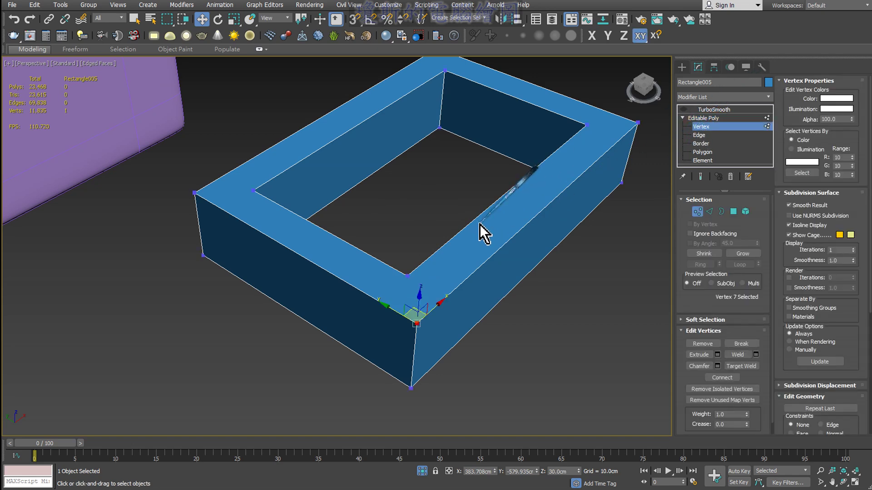
scroll(481, 245, "up", 2)
scroll(499, 227, "up", 4)
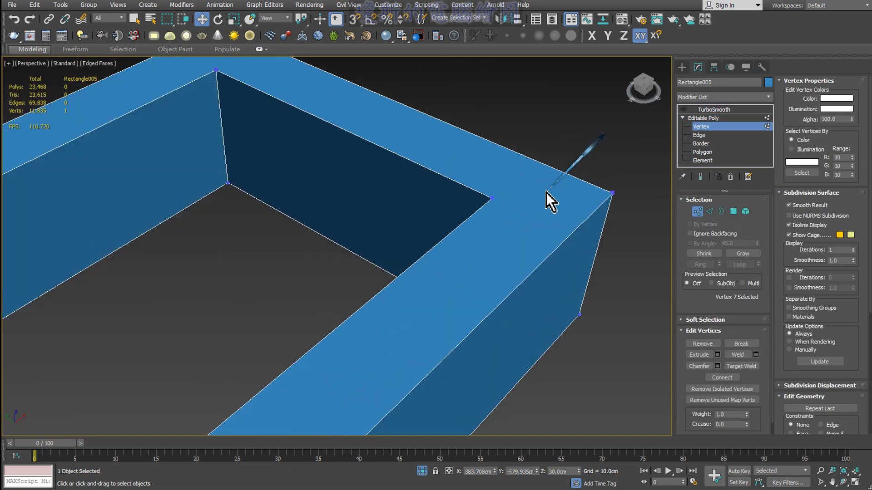
left_click(516, 181)
left_click(769, 83)
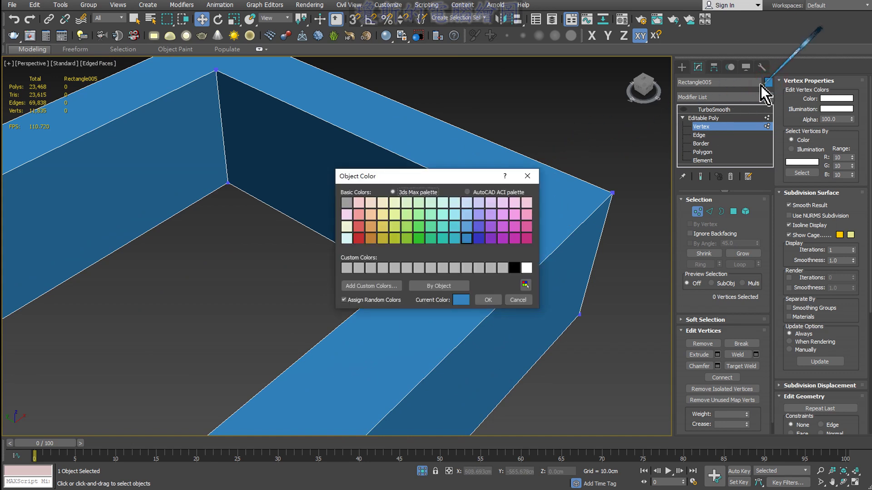
left_click(442, 237)
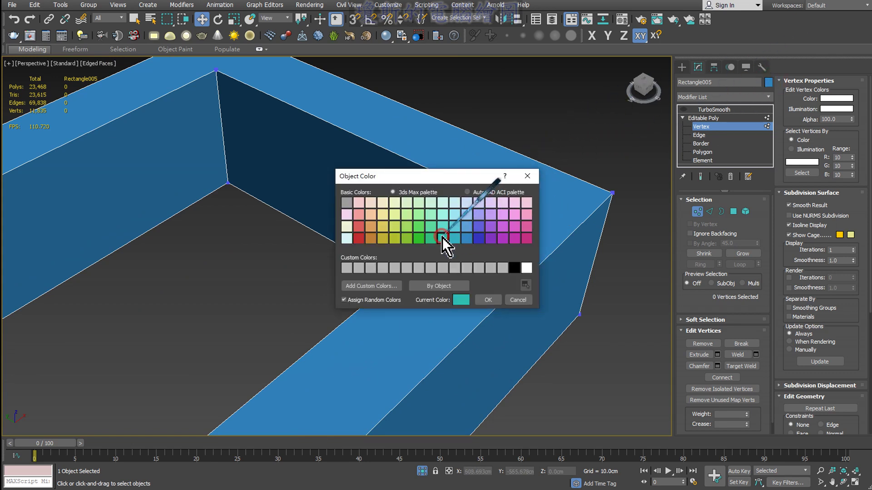
left_click(487, 300)
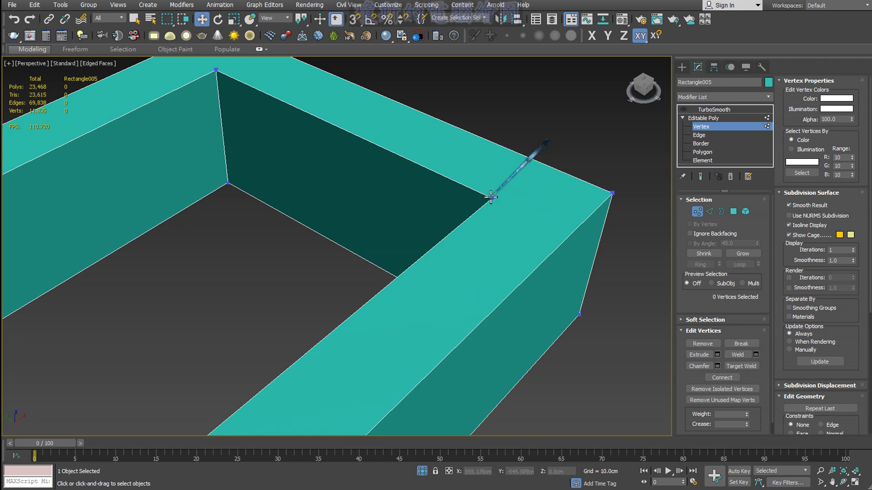
left_click(492, 198)
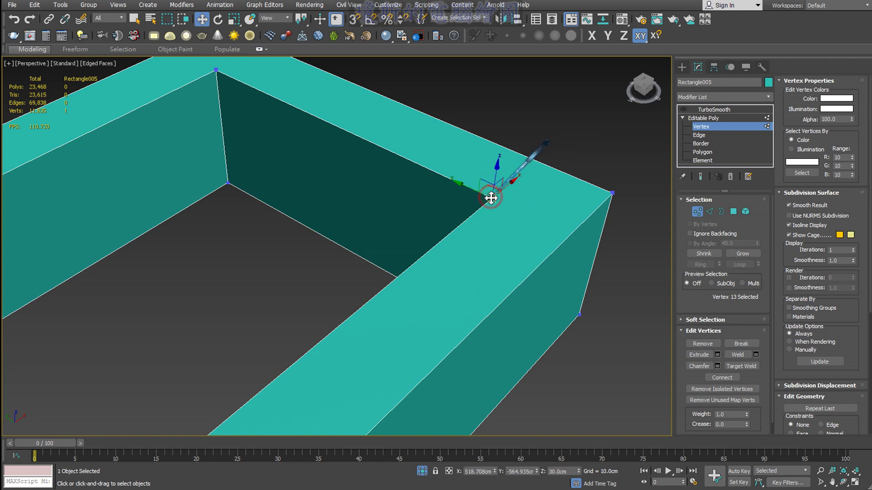
Join the first corner's inner and outer top vertices with a diagonal edge using Connect
left_click(613, 192, "ctrl")
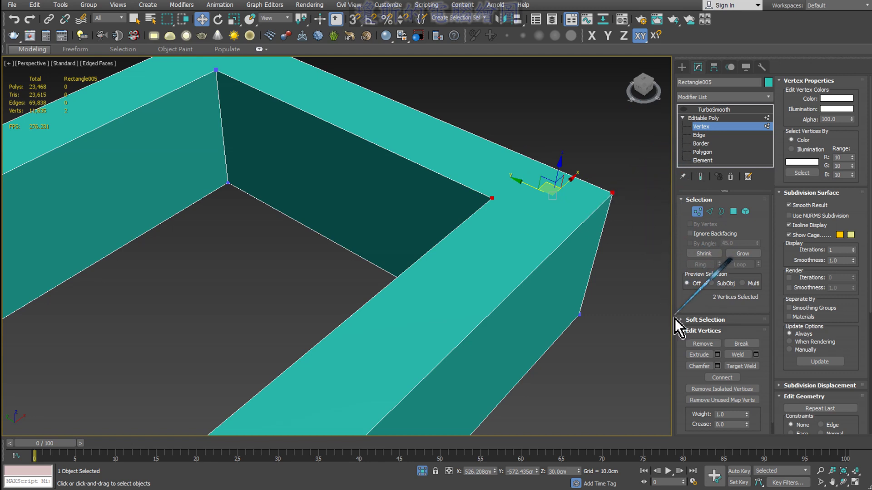
scroll(679, 318, "down", 1)
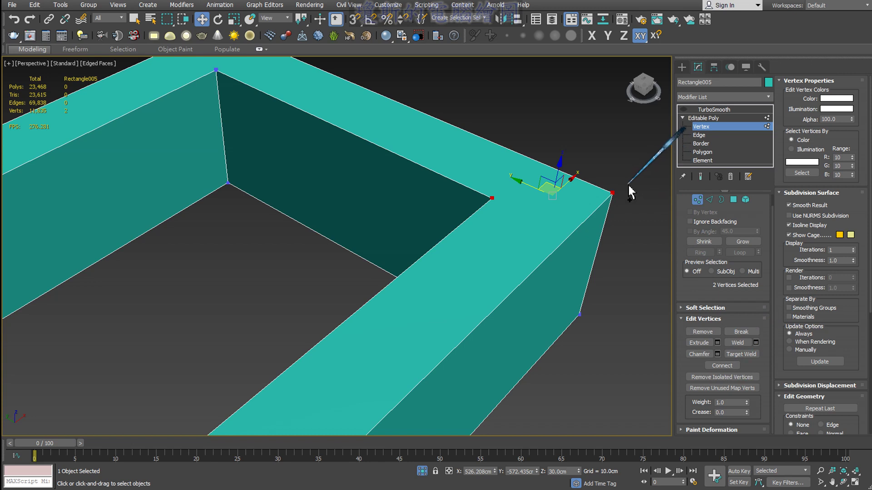
left_click_drag(722, 350, 746, 345)
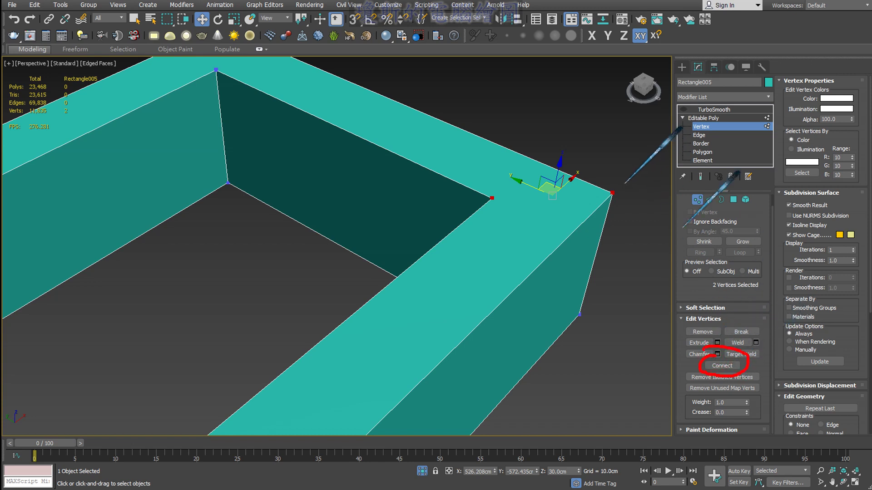
right_click(579, 135)
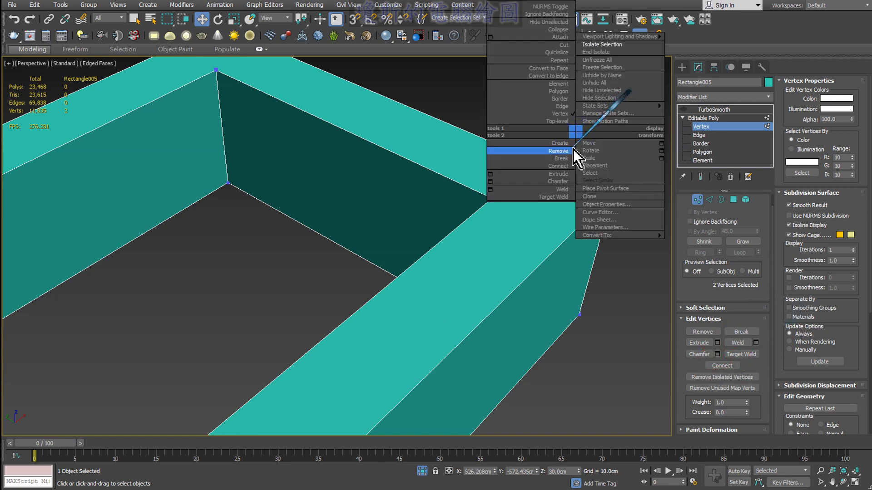
left_click(566, 165)
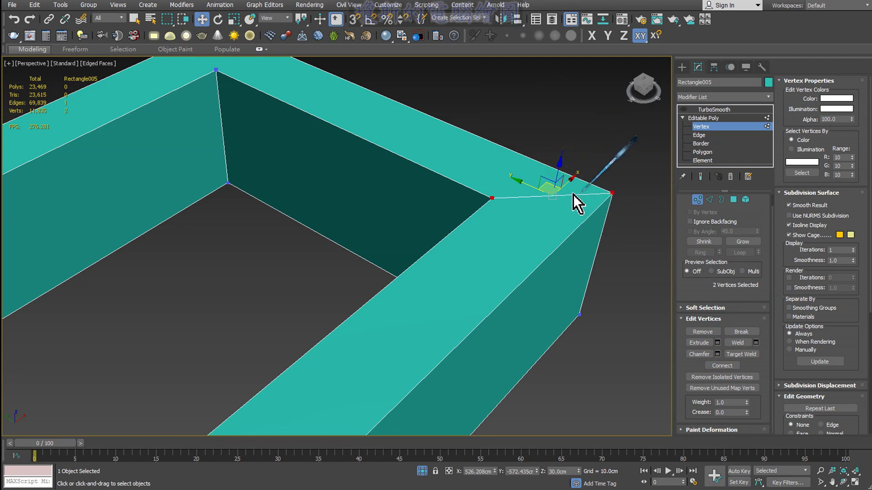
Connect the left corner's inner and outer vertices with a diagonal edge
scroll(557, 209, "down", 3)
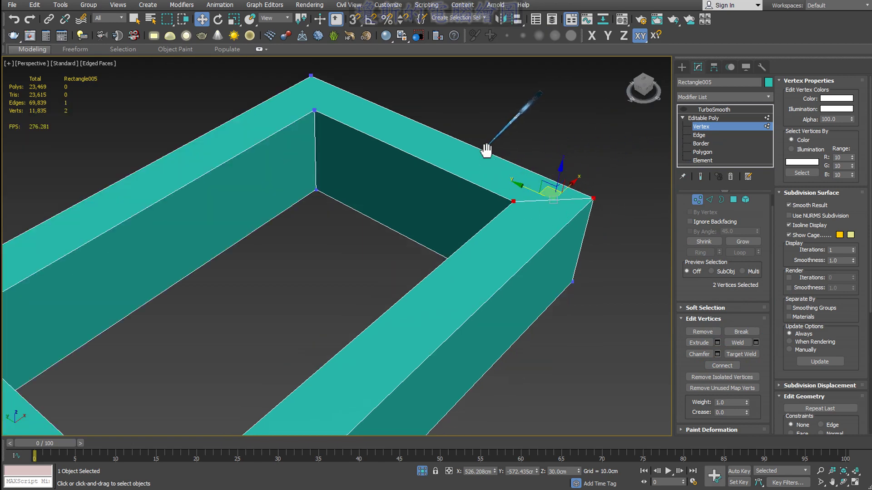
mouse_move(486, 146)
middle_mouse_down("alt")
mouse_move(488, 183)
mouse_move(383, 165)
middle_mouse_up("alt")
left_click(476, 169)
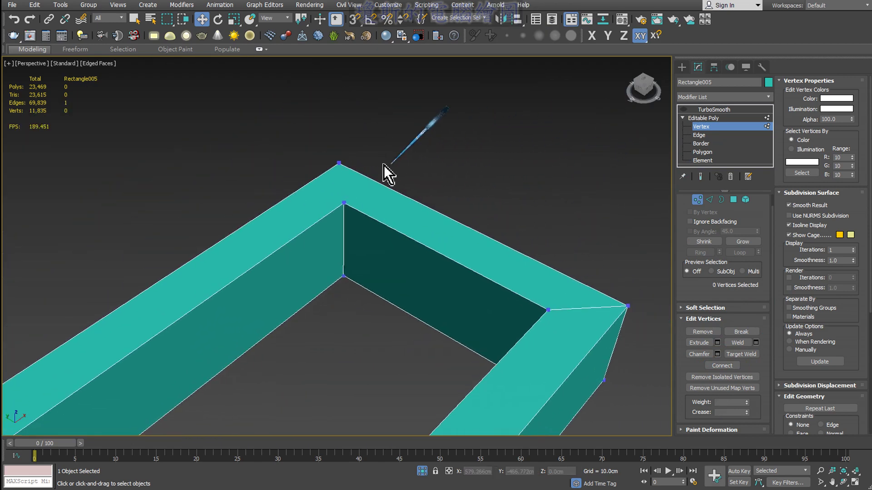
left_click(337, 163)
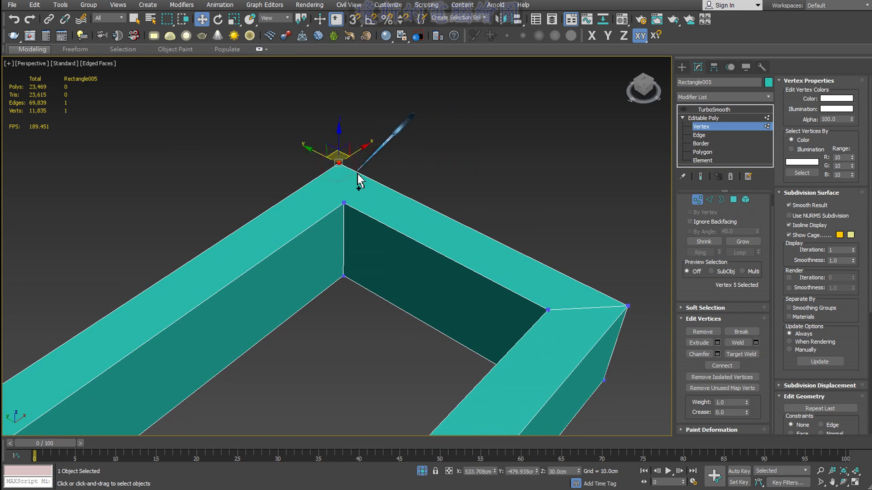
left_click(343, 202, "ctrl")
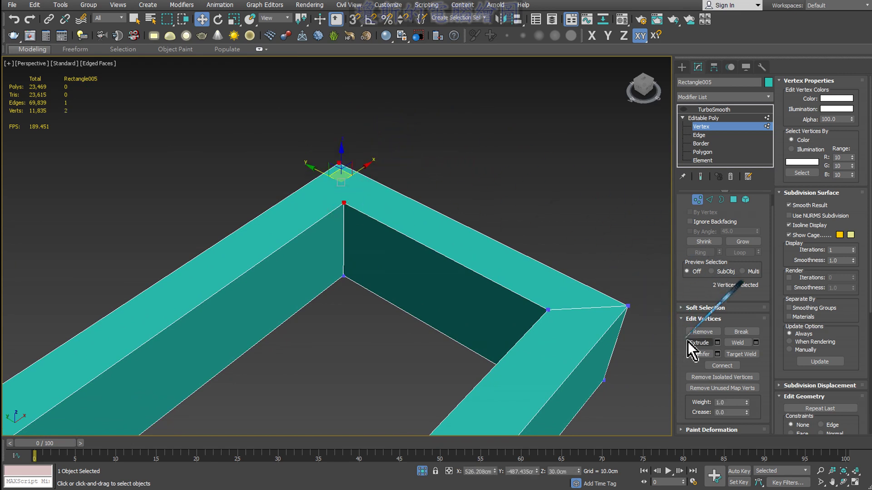
mouse_move(366, 259)
middle_mouse_down("alt")
mouse_move(440, 171)
mouse_move(302, 215)
middle_mouse_up("alt")
left_click(217, 279)
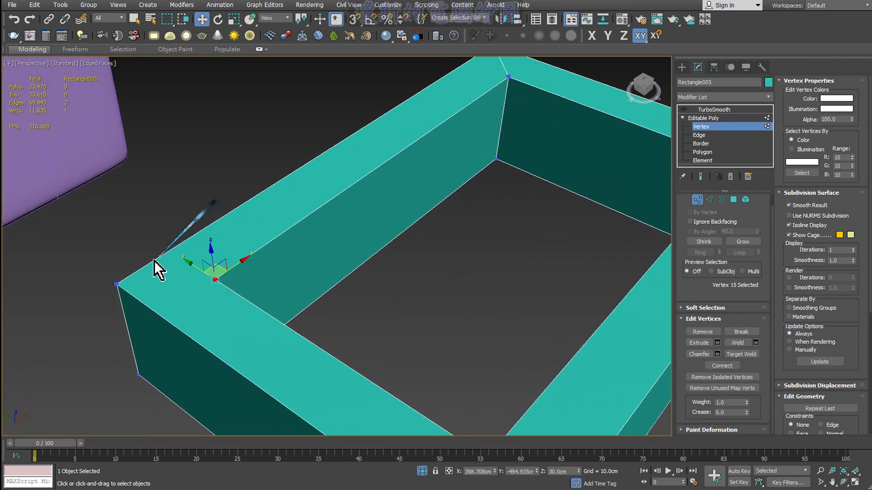
left_click(118, 282, "ctrl")
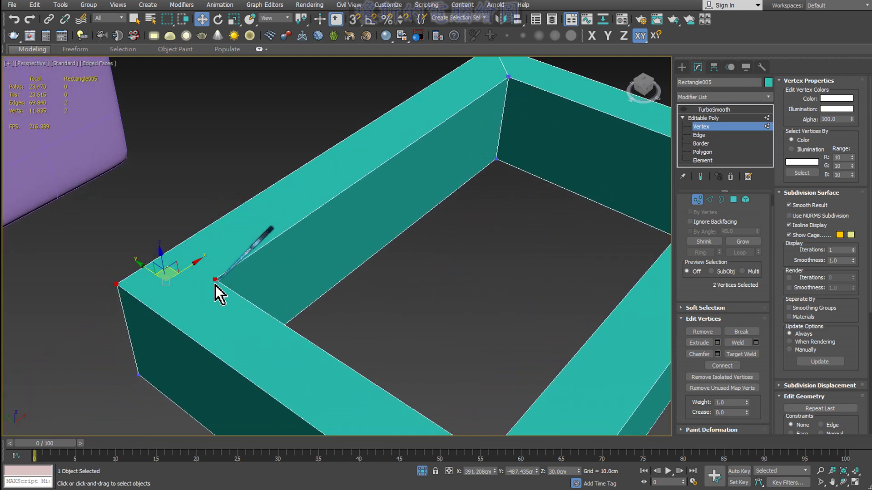
left_click(722, 365)
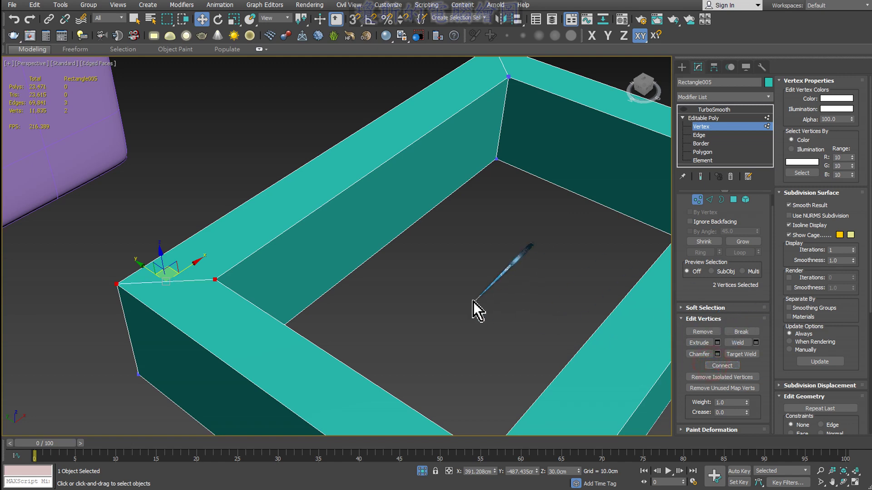
Add the same diagonal edge at the near corner, then deselect and view the frame from above
mouse_move(475, 307)
middle_mouse_down("alt")
mouse_move(432, 200)
mouse_move(431, 245)
middle_mouse_up("alt")
left_click(421, 265)
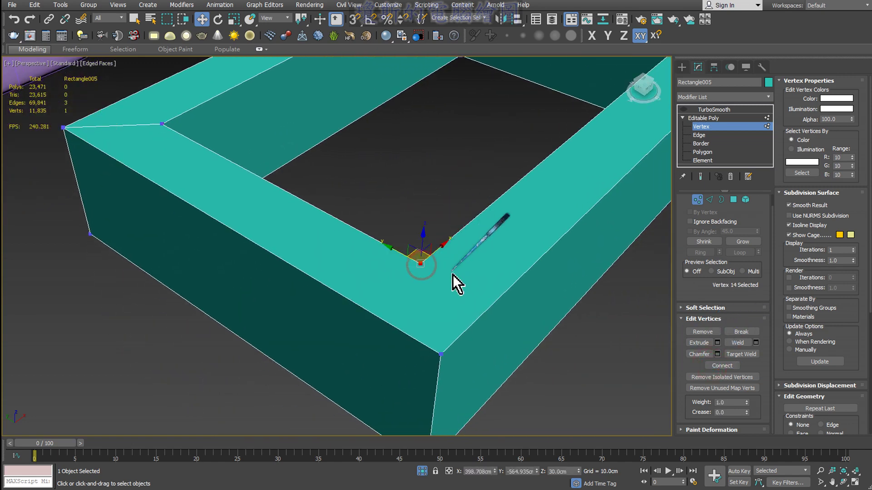
left_click(441, 354, "ctrl")
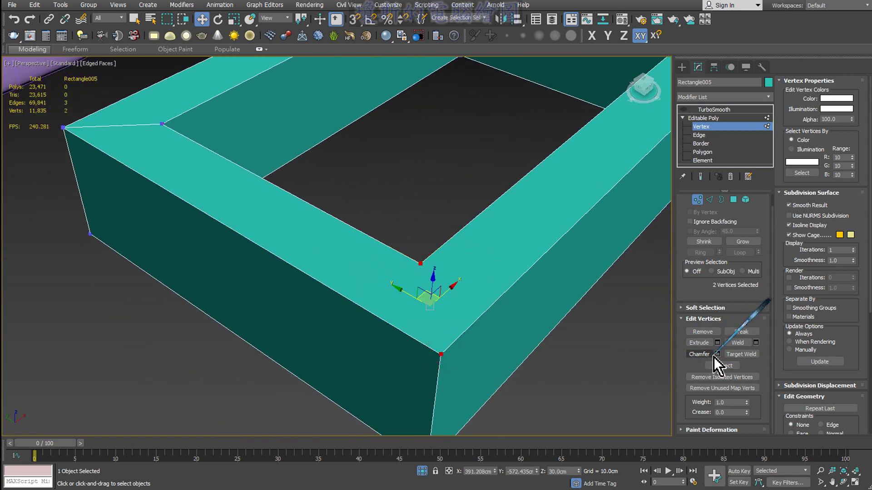
left_click(722, 366)
left_click(569, 321)
scroll(498, 290, "down", 3)
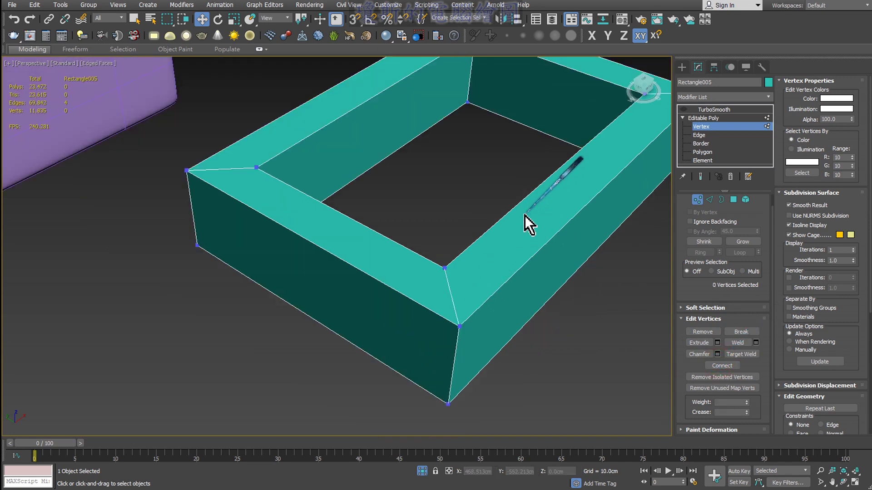
mouse_move(526, 224)
middle_mouse_down("alt")
mouse_move(433, 236)
mouse_move(454, 227)
middle_mouse_up("alt")
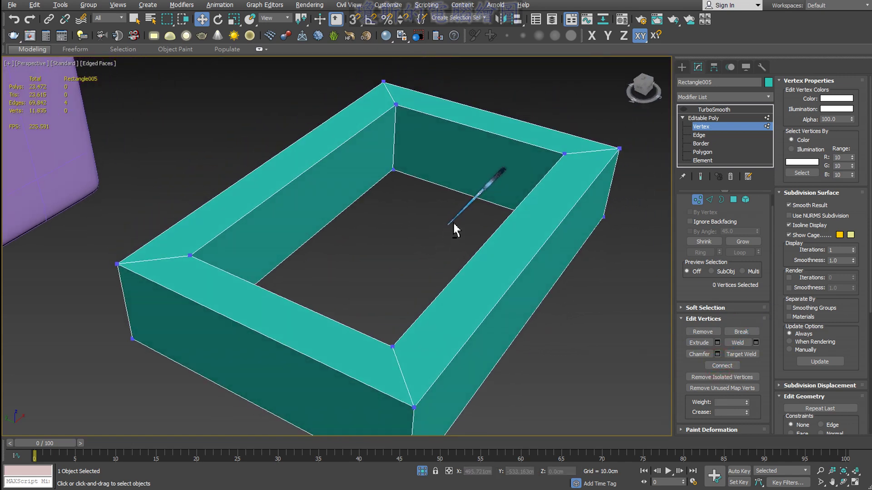
mouse_move(282, 214)
middle_mouse_down("alt")
mouse_move(395, 246)
mouse_move(409, 228)
middle_mouse_up("alt")
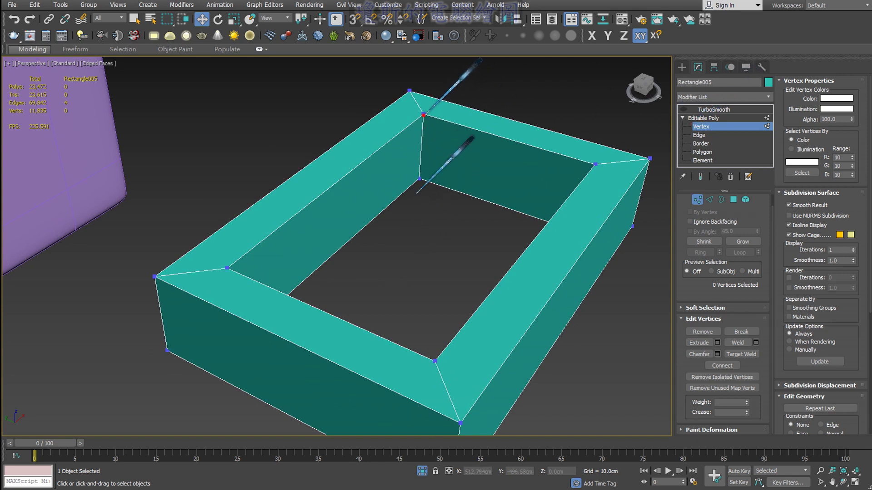
mouse_move(423, 115)
left_mouse_down()
mouse_move(360, 143)
mouse_move(169, 265)
left_mouse_up()
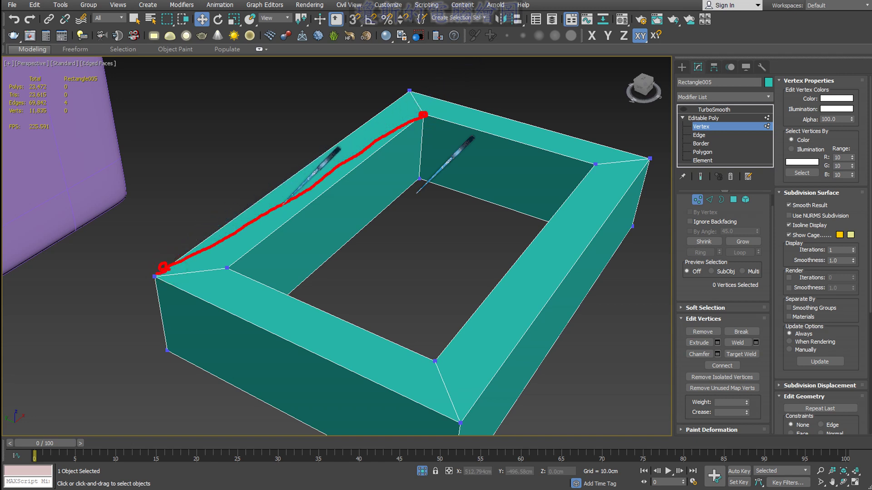
mouse_move(407, 137)
left_mouse_down()
mouse_move(386, 145)
mouse_move(486, 268)
mouse_move(415, 159)
left_mouse_up()
mouse_move(411, 89)
left_mouse_down()
mouse_move(218, 170)
mouse_move(443, 416)
mouse_move(563, 135)
mouse_move(451, 92)
left_mouse_up()
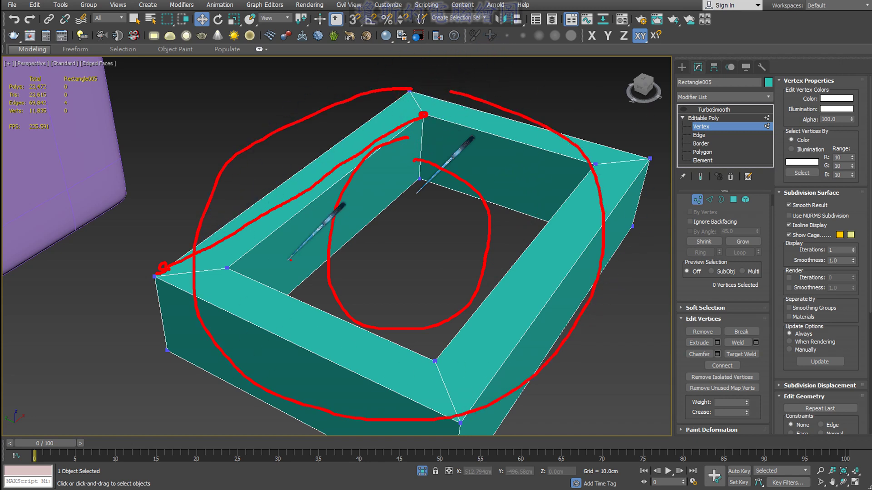
key("e")
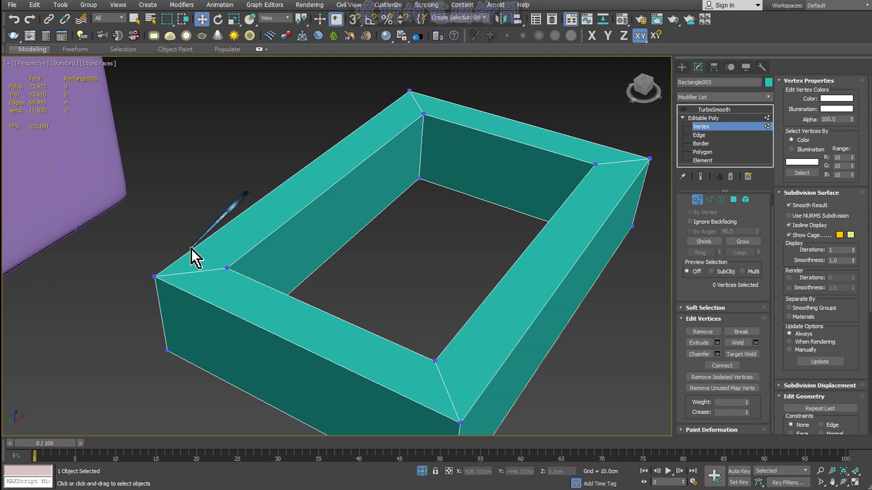
mouse_move(419, 237)
middle_mouse_down()
mouse_move(405, 236)
mouse_move(428, 236)
middle_mouse_up()
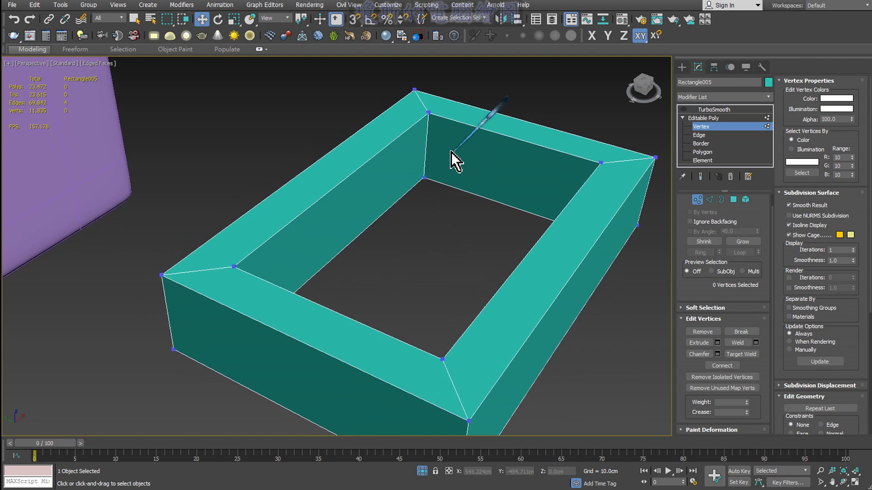
Cut an edge from the far top corner vertex to the left outer corner vertex across the left rim
left_click(428, 112)
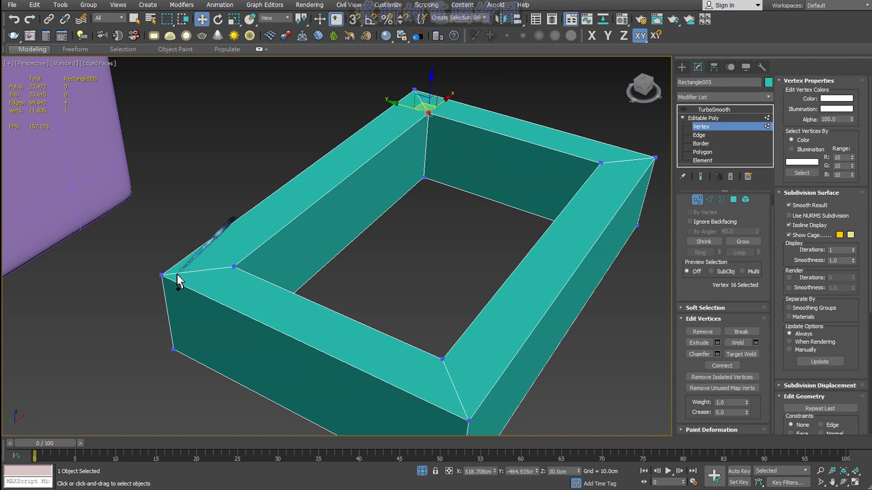
left_click(162, 274, "ctrl")
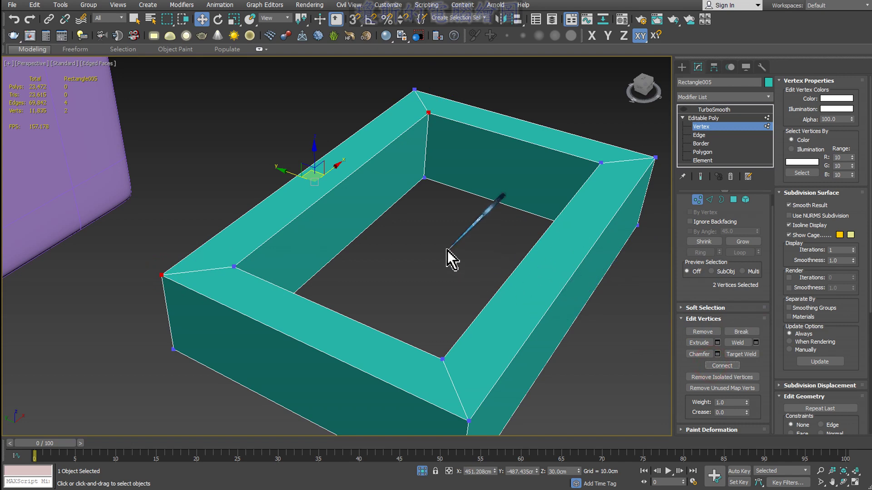
left_click(412, 248)
middle_click_drag(409, 249, 412, 249)
right_click(410, 248)
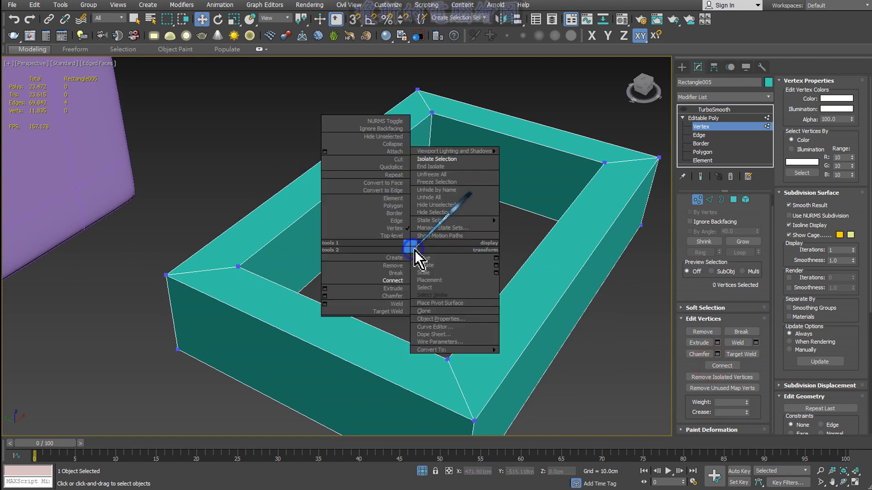
left_click(377, 161)
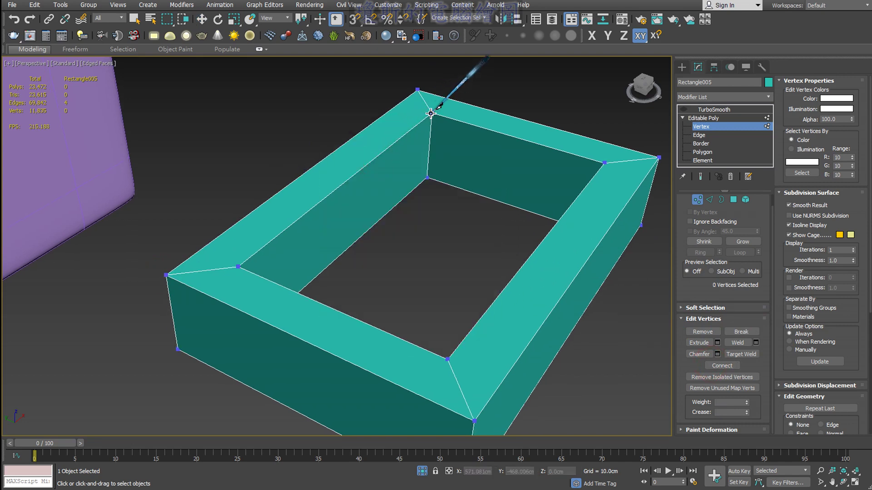
left_click(431, 113)
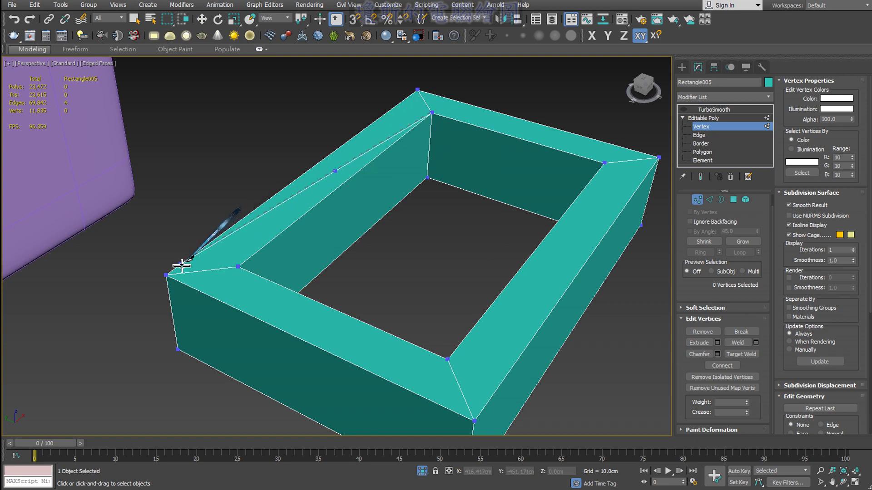
left_click(167, 274)
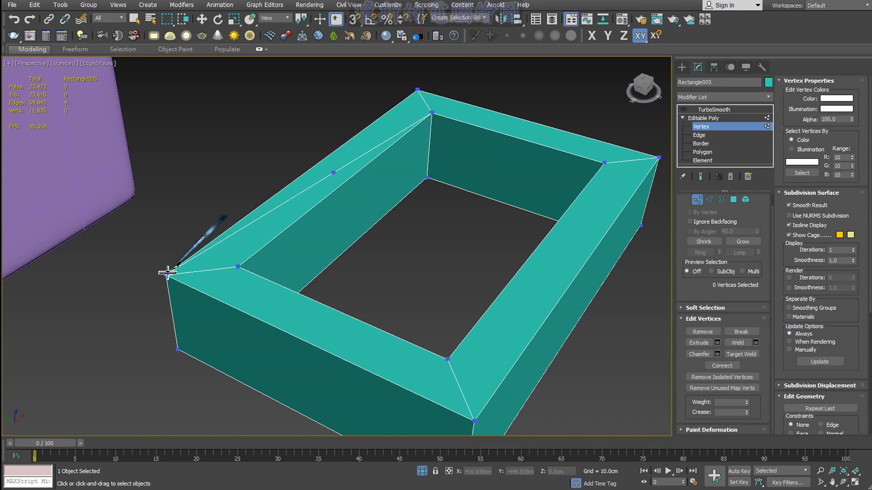
right_click(387, 251)
right_click(401, 256)
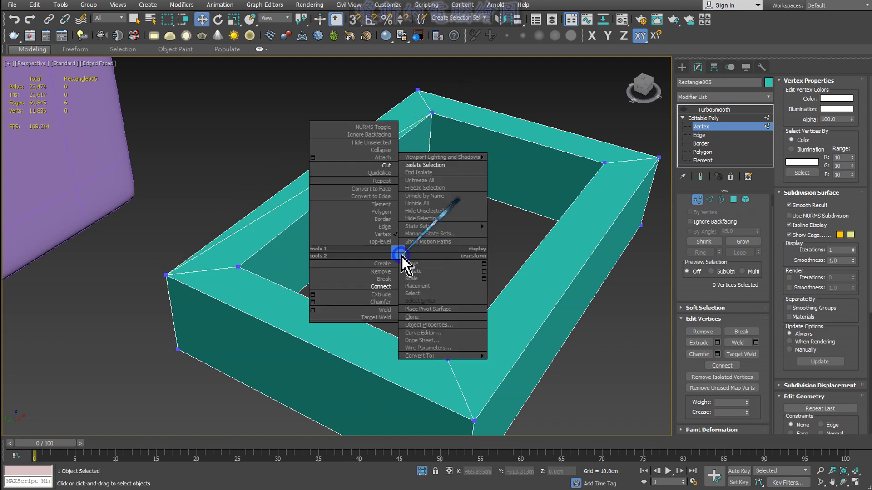
left_click(506, 238)
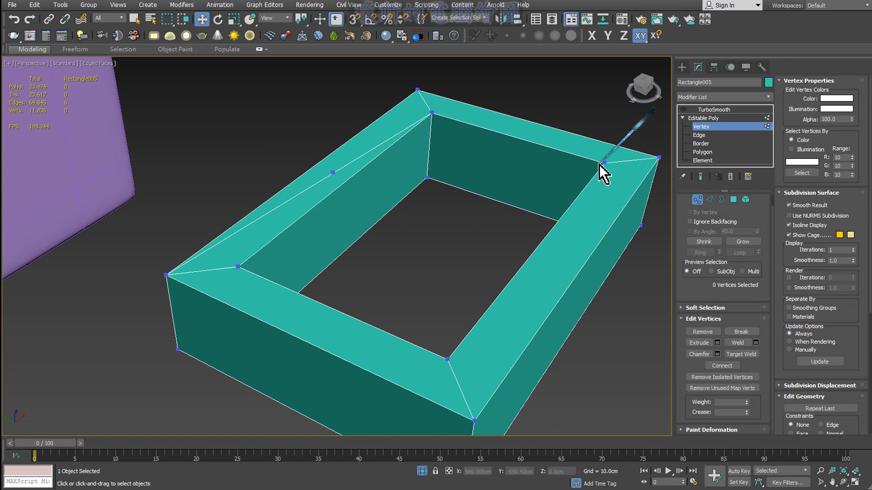
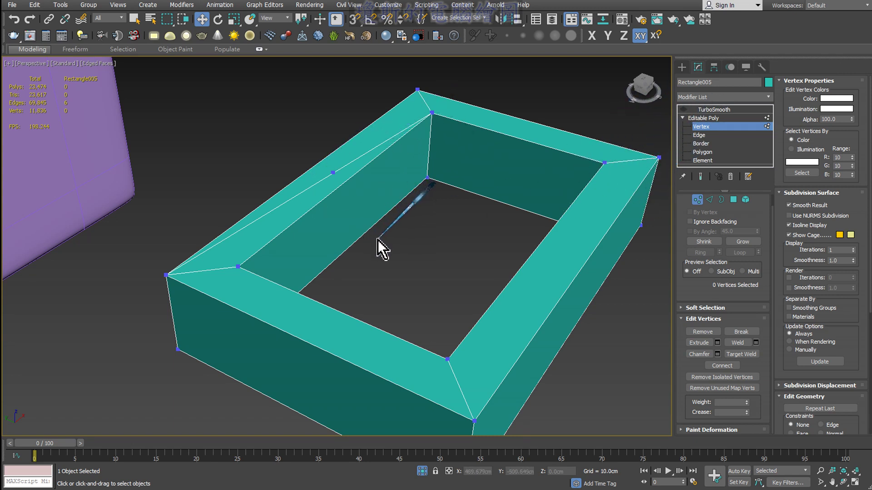
At Edge level, select the two stray diagonal edges on the frame's left rim
right_click(399, 241)
left_click(521, 234)
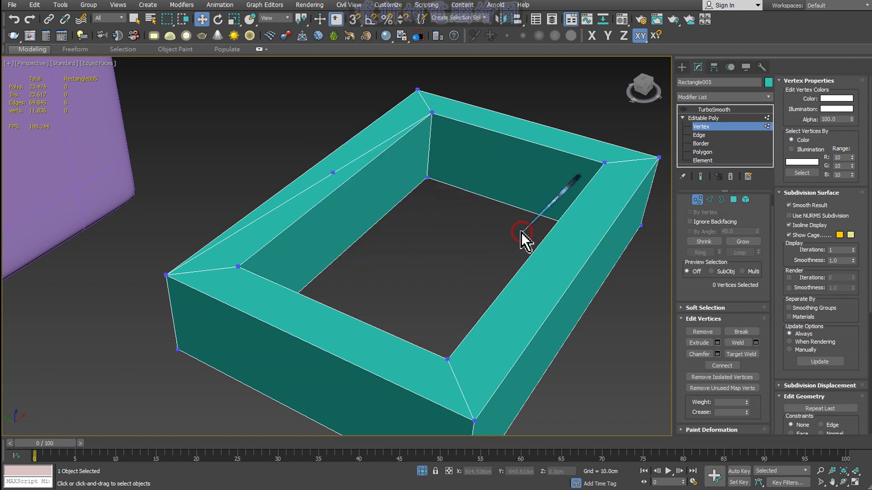
left_click(696, 137)
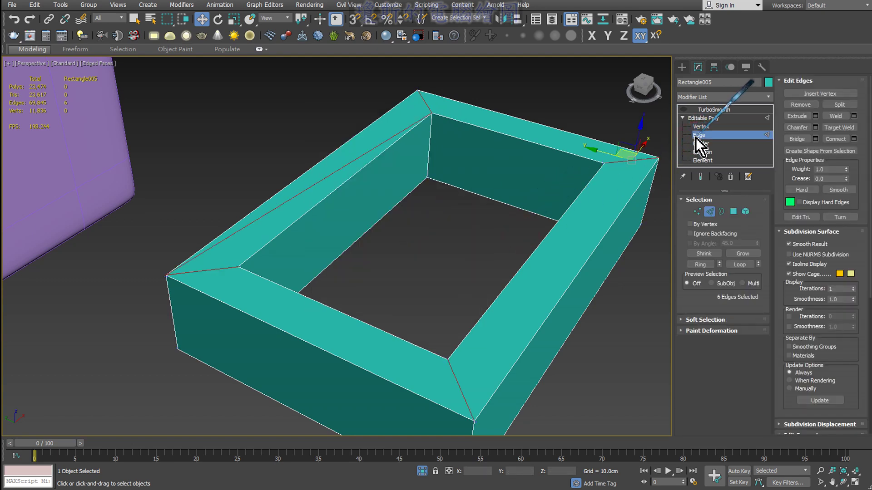
left_click(411, 231)
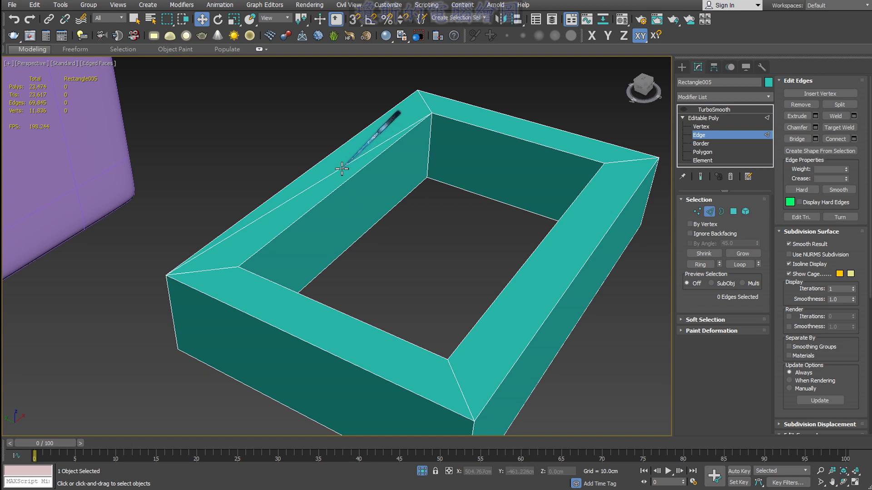
left_click(342, 169)
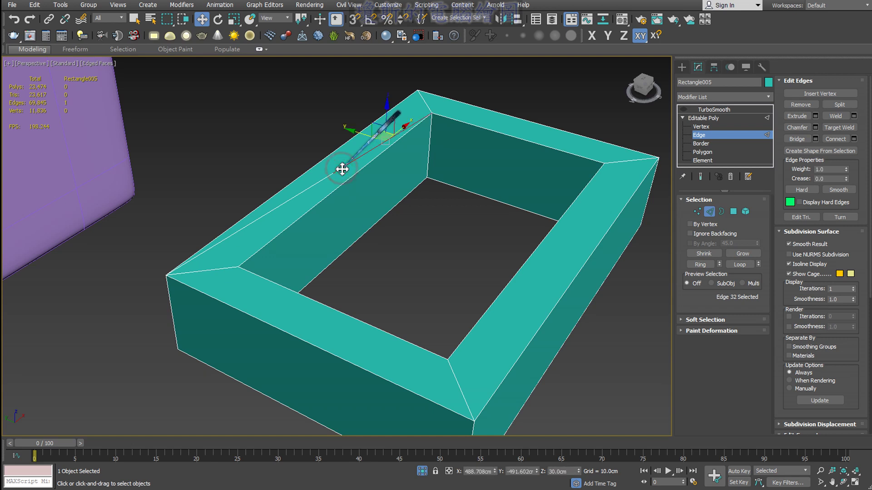
left_click(309, 190, "ctrl")
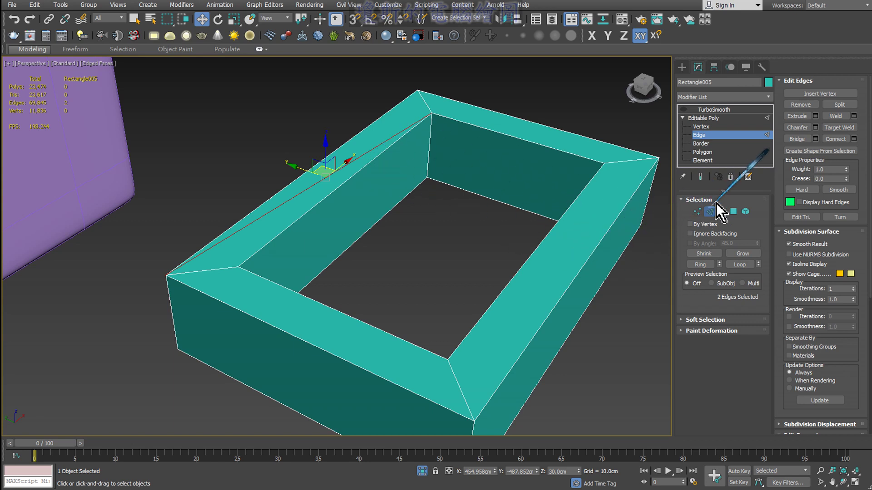
Remove the selected diagonal edges and return to Vertex level
left_click(800, 105)
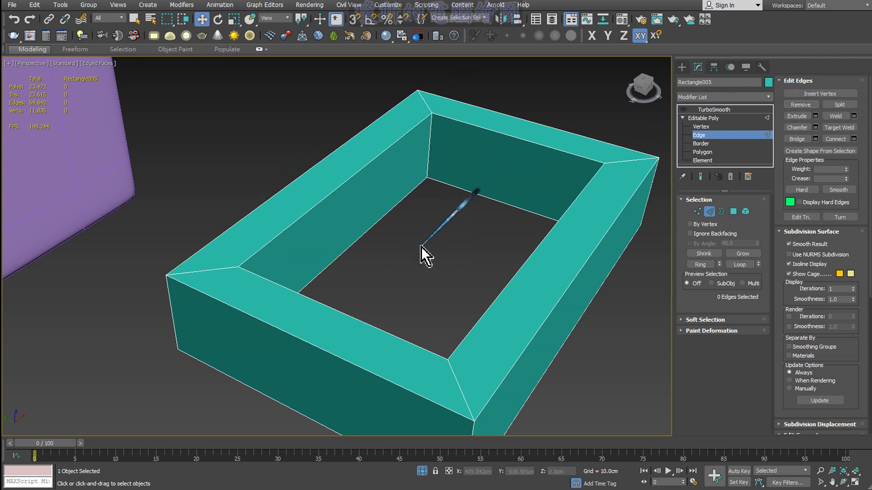
left_click(702, 127)
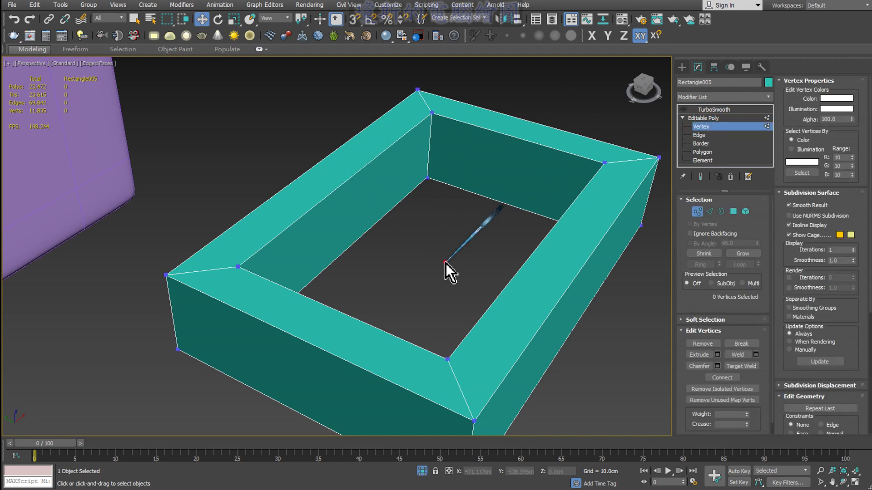
middle_click_drag(446, 263, 427, 234)
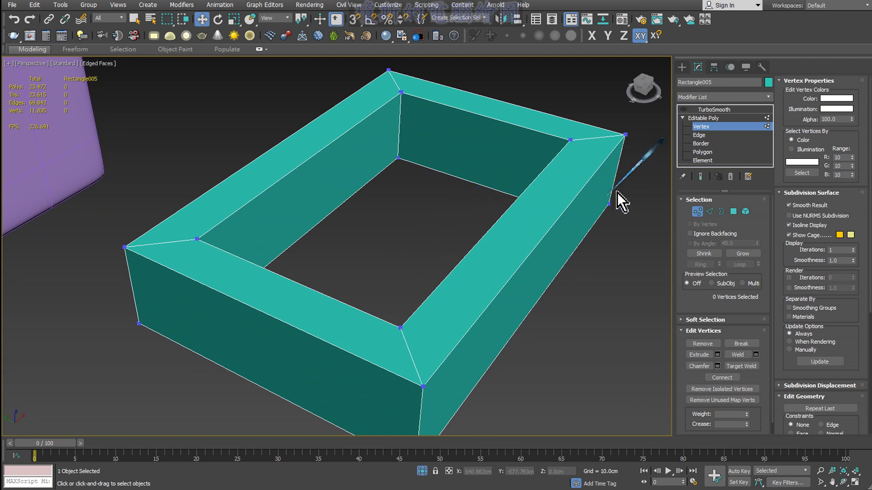
Select and delete the left rim's top face at Polygon level
left_click(702, 151)
left_click(555, 199)
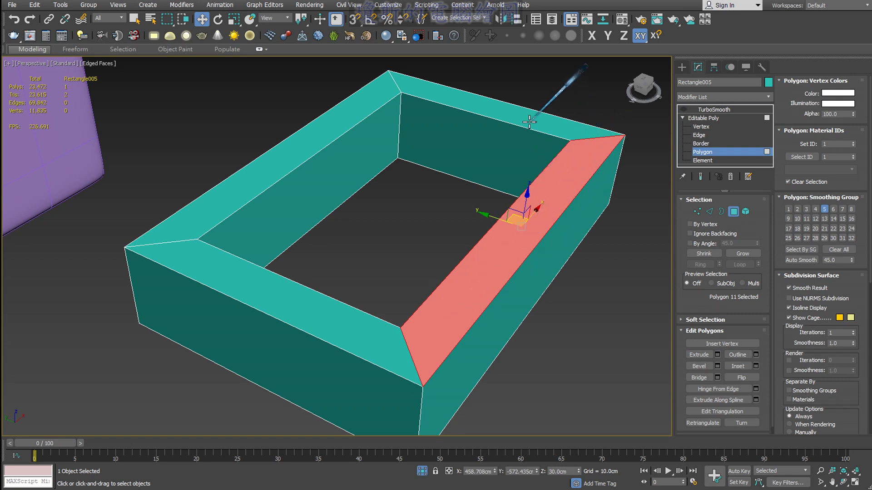
left_click(509, 119)
left_click(348, 119)
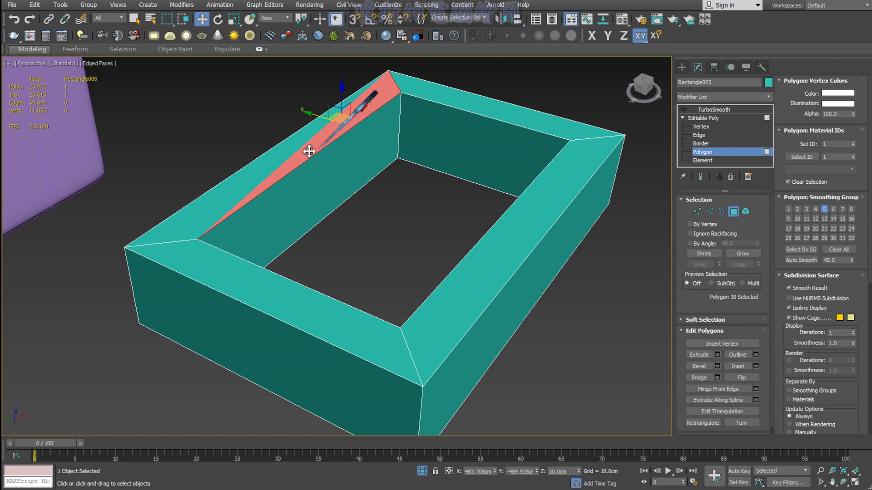
middle_click_drag(307, 156, 383, 188)
scroll(382, 188, "up", 3)
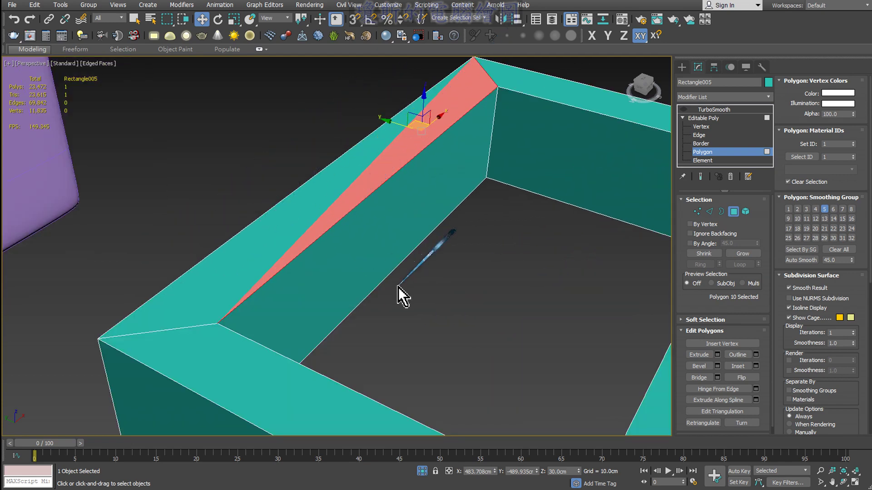
scroll(395, 277, "down", 3)
scroll(399, 274, "up", 3)
left_click(351, 210, "ctrl")
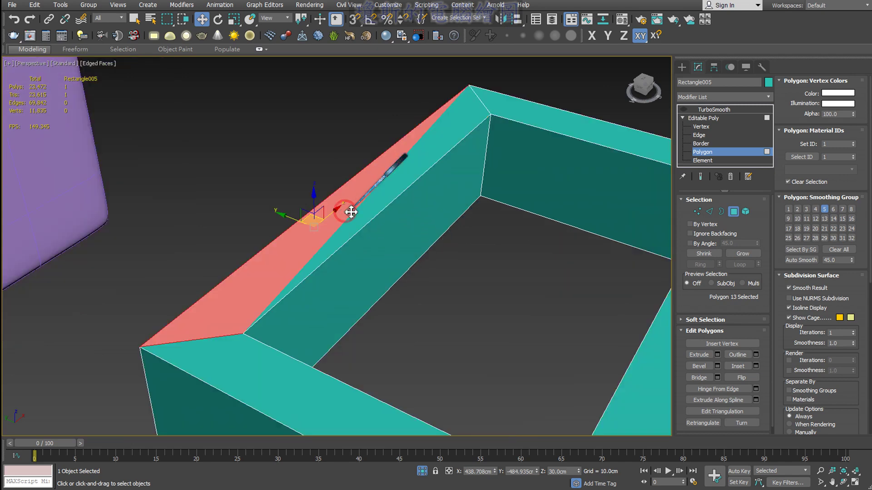
left_click(339, 212, "ctrl")
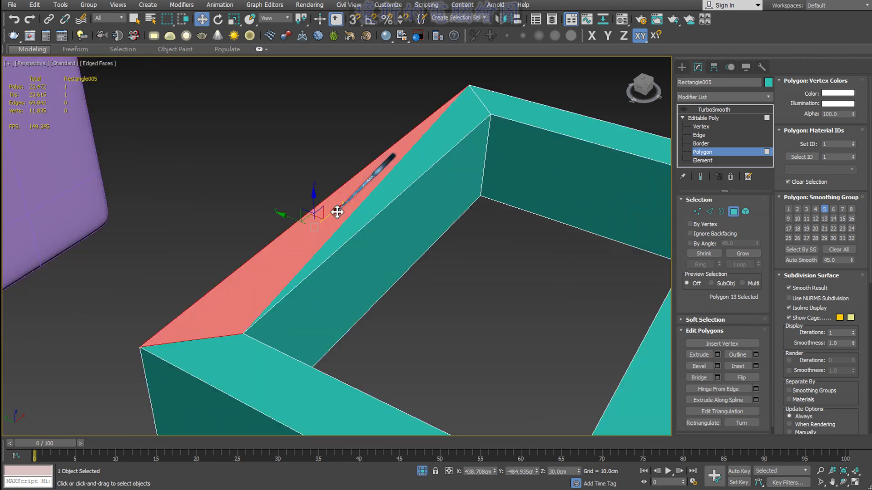
key("Delete")
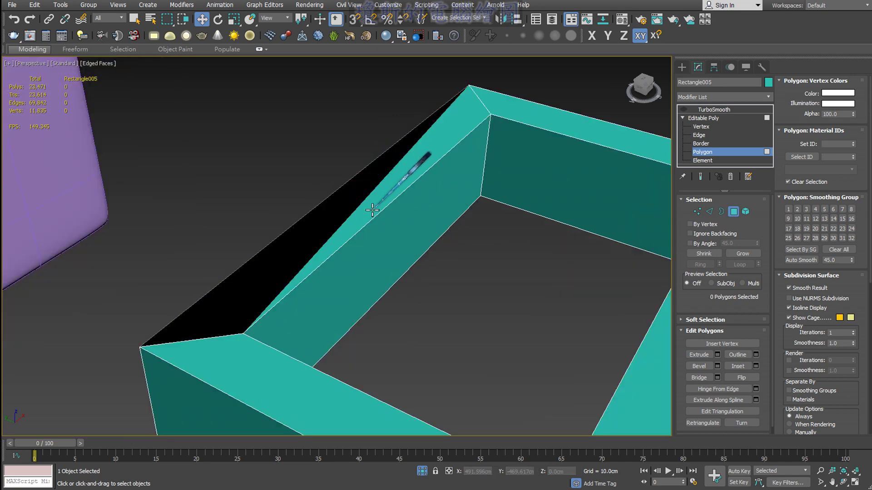
key("ctrl+z")
key("Delete")
middle_click_drag(416, 234, 494, 274, "alt")
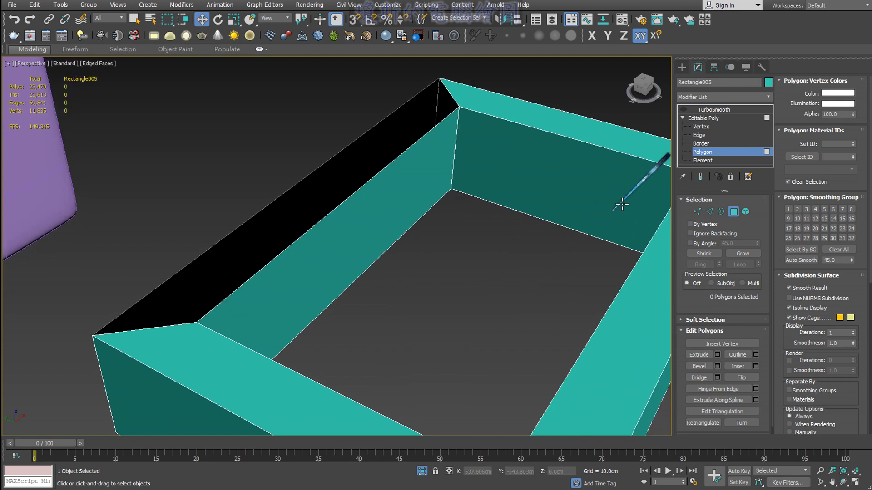
Cap the resulting open border at Border level with a single new polygon
left_click(700, 144)
left_click(436, 128)
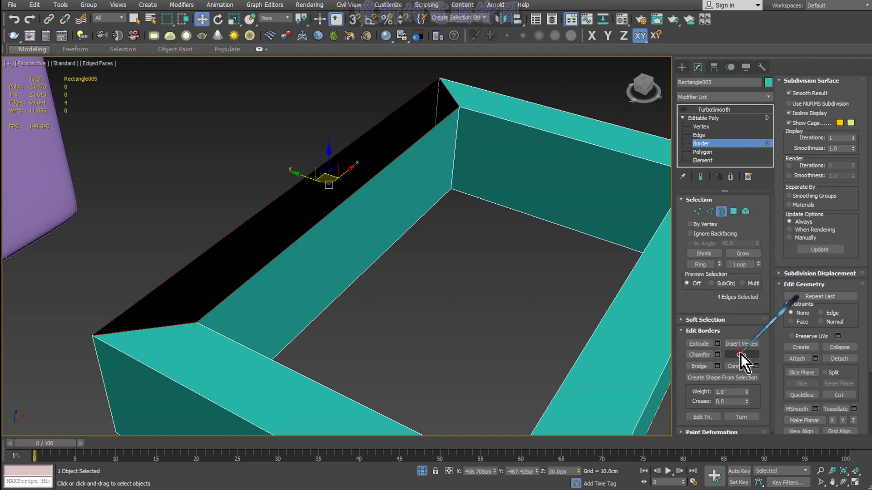
left_click(741, 354)
middle_click_drag(468, 257, 442, 252)
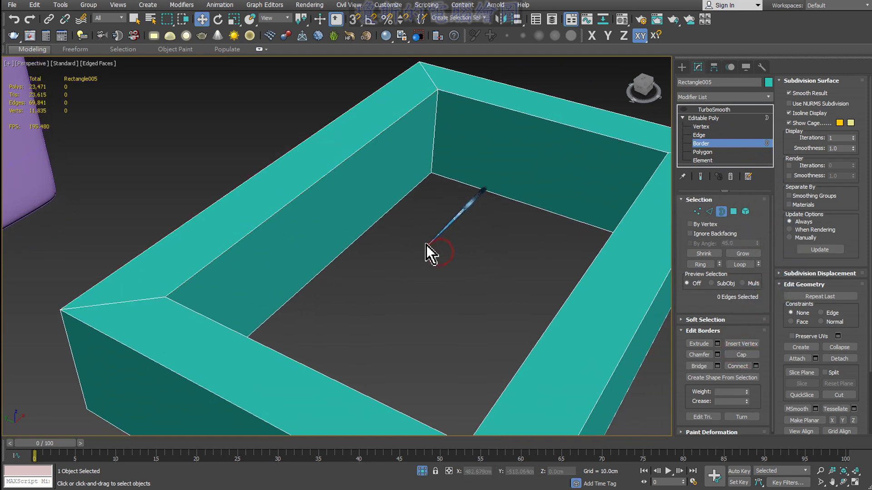
scroll(430, 255, "down", 4)
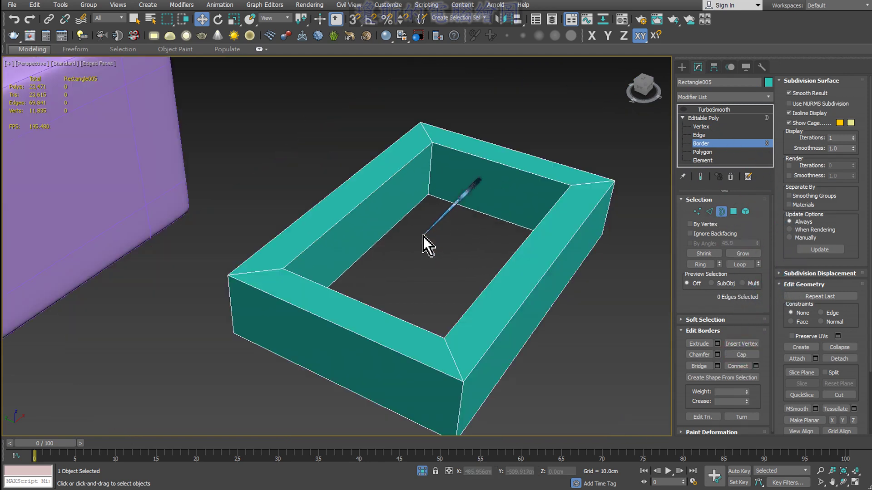
left_click(702, 152)
left_click(368, 322)
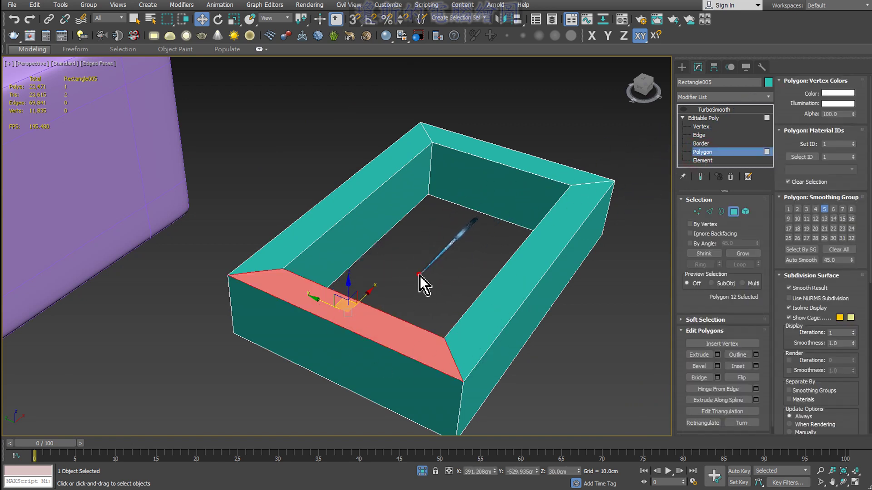
left_click(421, 281)
left_click(467, 185)
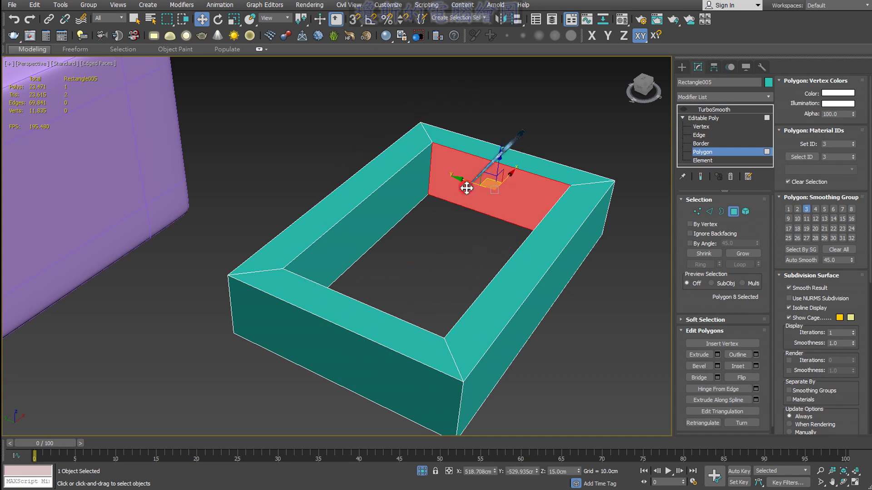
left_click(409, 191)
mouse_move(421, 249)
middle_mouse_down("alt")
mouse_move(505, 258)
mouse_move(465, 166)
mouse_move(475, 227)
mouse_move(543, 142)
middle_mouse_up("alt")
left_click(541, 102)
mouse_move(541, 103)
middle_mouse_down("alt")
mouse_move(472, 246)
mouse_move(475, 272)
mouse_move(469, 170)
mouse_move(467, 259)
middle_mouse_up("alt")
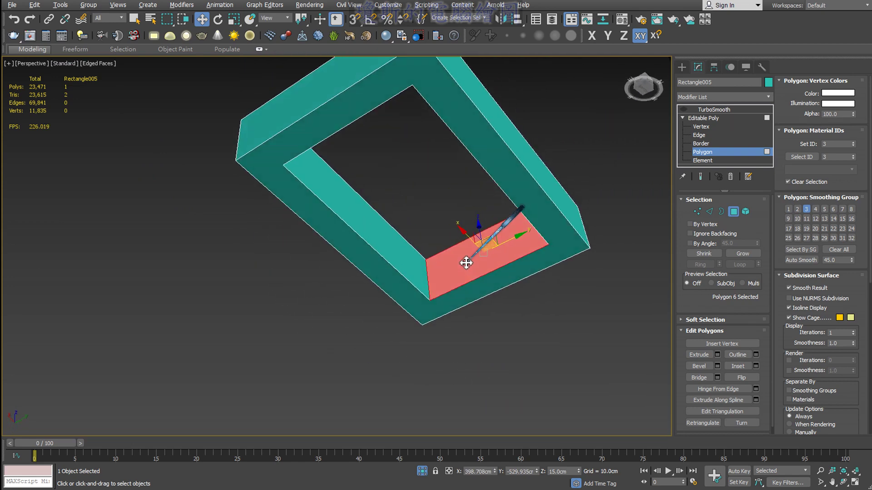
left_click(497, 150)
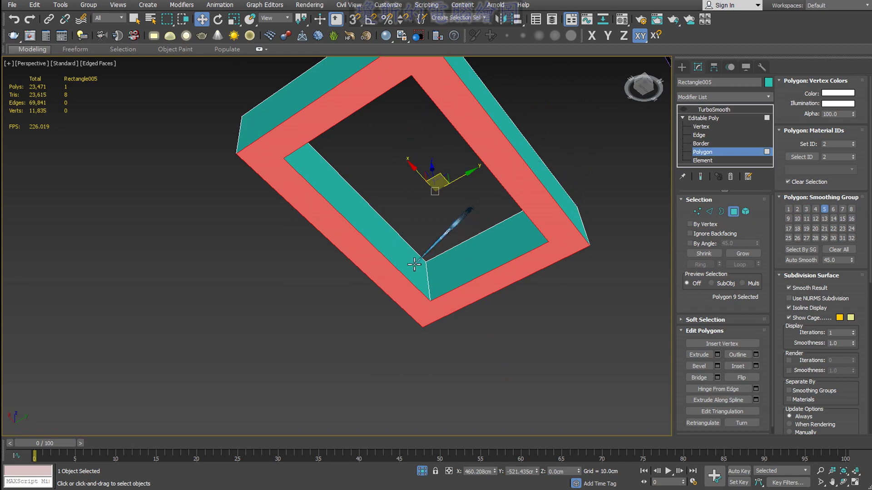
mouse_move(432, 260)
middle_mouse_down("alt")
mouse_move(517, 168)
mouse_move(534, 245)
middle_mouse_up("alt")
left_click(534, 245)
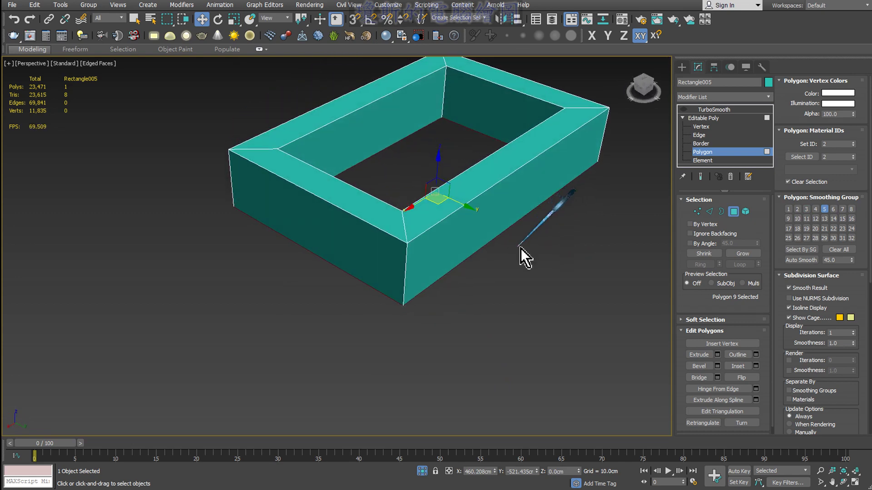
middle_click_drag(527, 205, 535, 262, "alt")
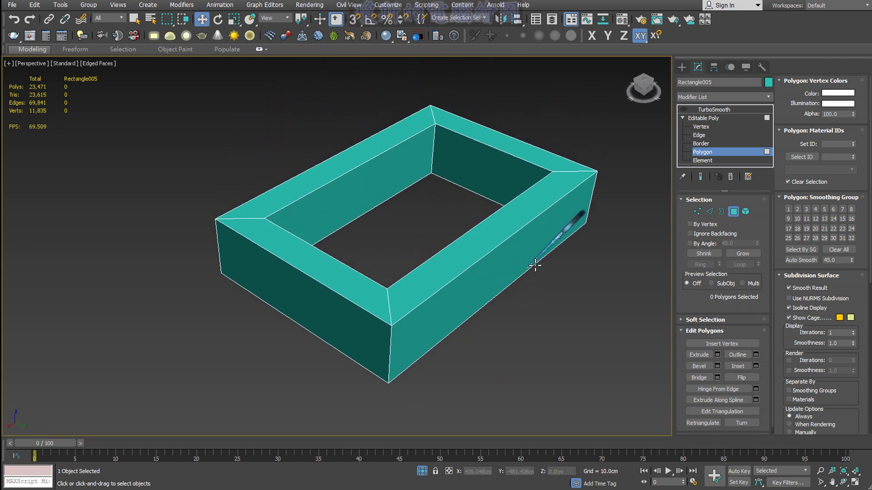
Preview and inspect TurboSmooth on the frame, then disable it and enter Editable Poly Vertex level
left_click(709, 119)
left_click(710, 110)
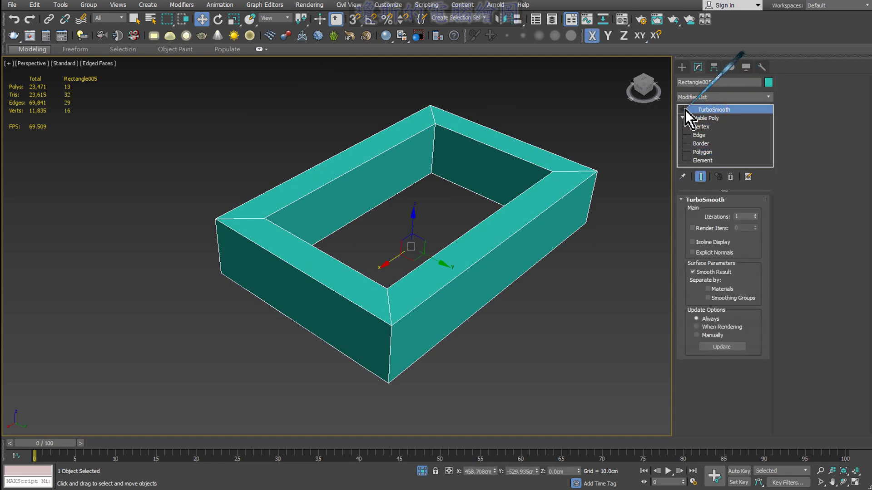
left_click(682, 109)
middle_click_drag(467, 214, 496, 171, "alt")
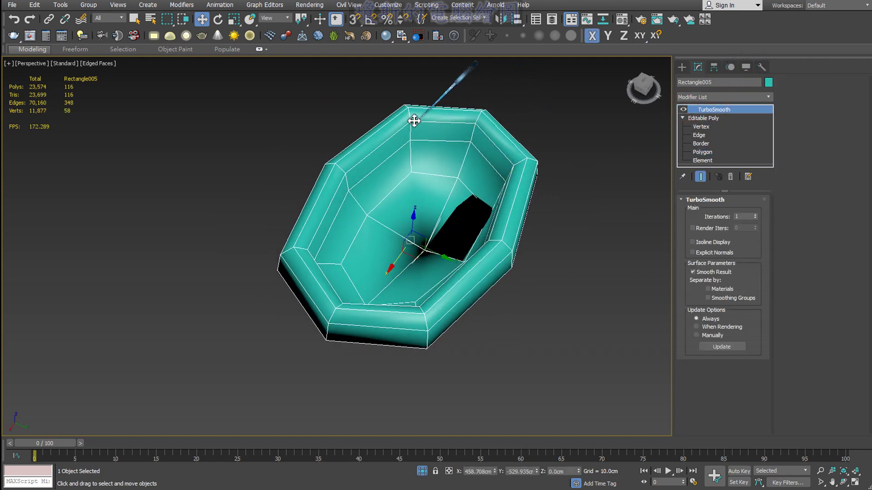
mouse_move(486, 141)
middle_mouse_down("alt")
mouse_move(482, 358)
mouse_move(480, 285)
mouse_move(401, 257)
middle_mouse_up("alt")
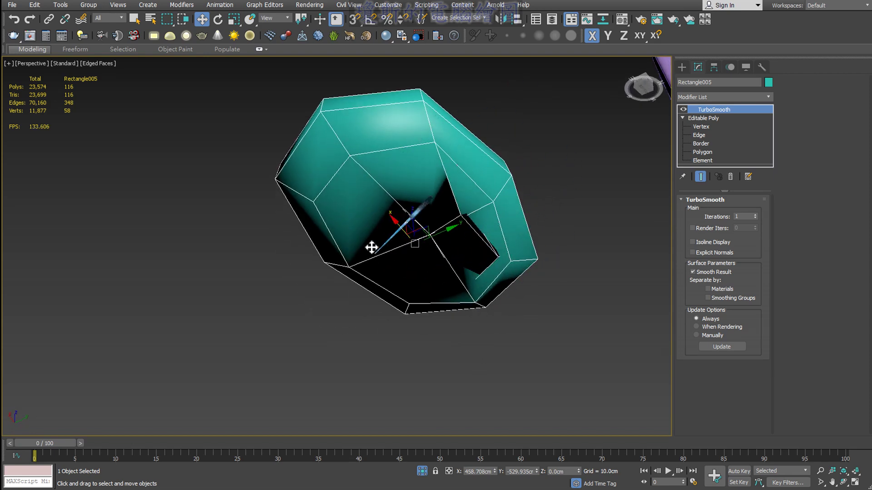
mouse_move(418, 181)
middle_mouse_down("alt")
mouse_move(504, 236)
mouse_move(504, 292)
middle_mouse_up("alt")
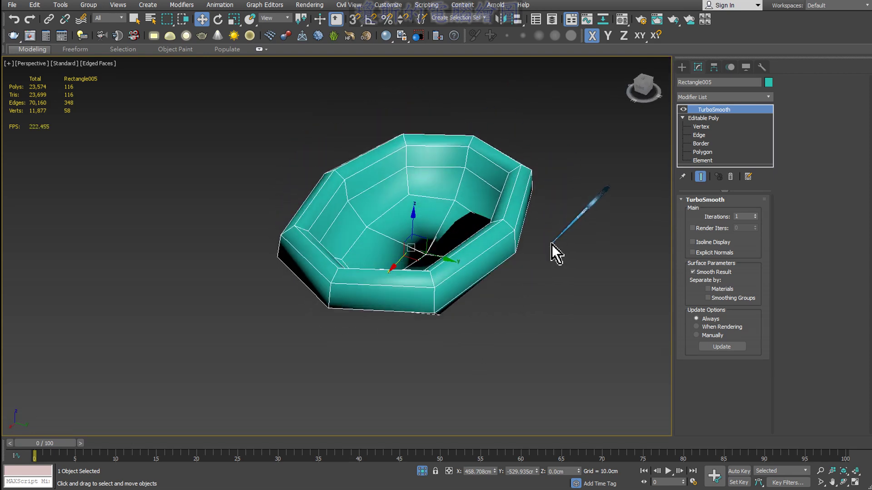
left_click(683, 109)
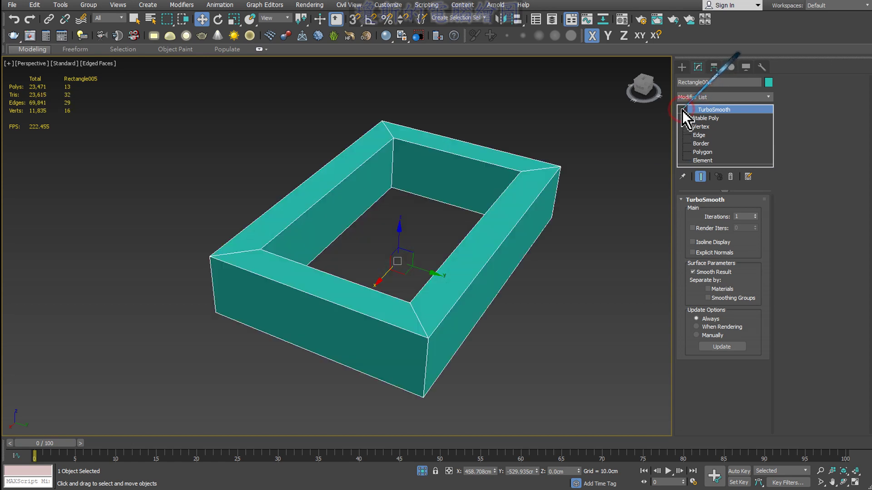
left_click(699, 127)
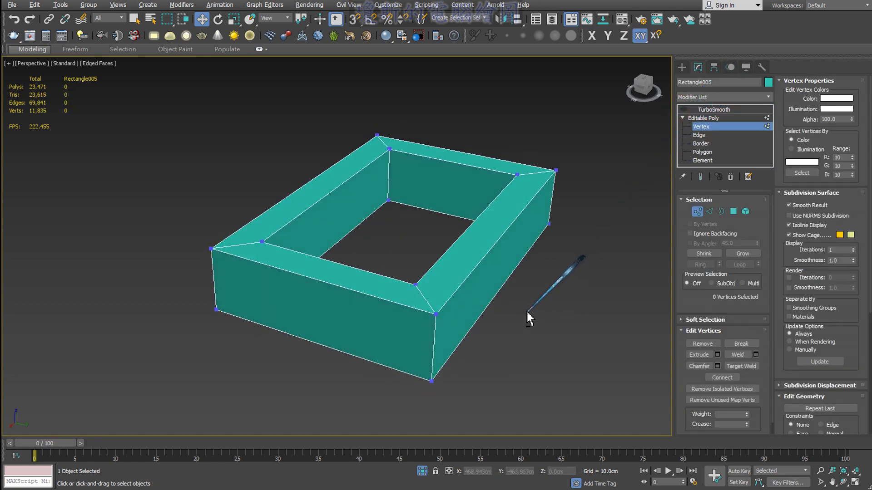
Connect the inner and outer top corner vertices with a new edge
mouse_move(527, 315)
middle_mouse_down("alt")
mouse_move(532, 253)
mouse_move(522, 238)
middle_mouse_up("alt")
scroll(500, 222, "up", 1)
scroll(471, 204, "up", 3)
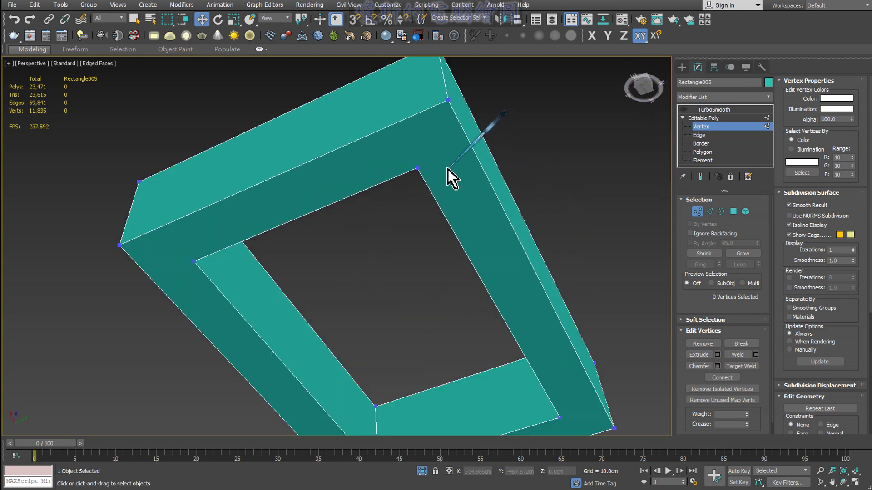
left_click(415, 170)
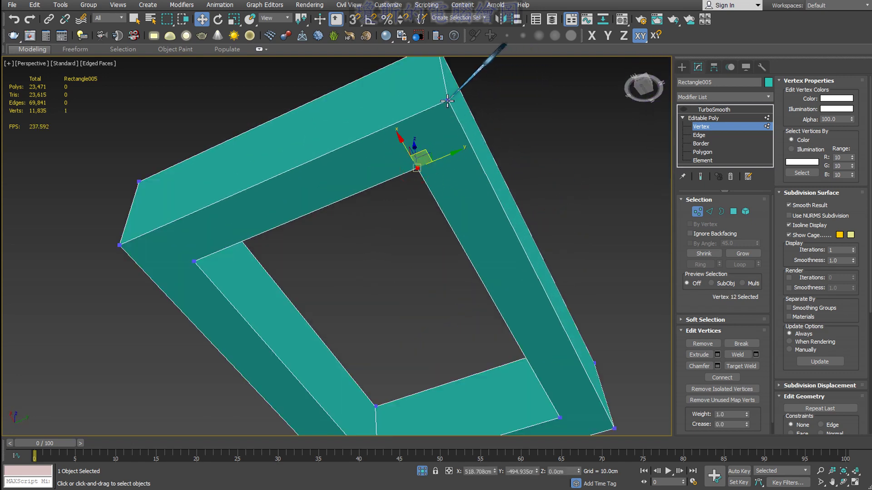
left_click(446, 99, "ctrl")
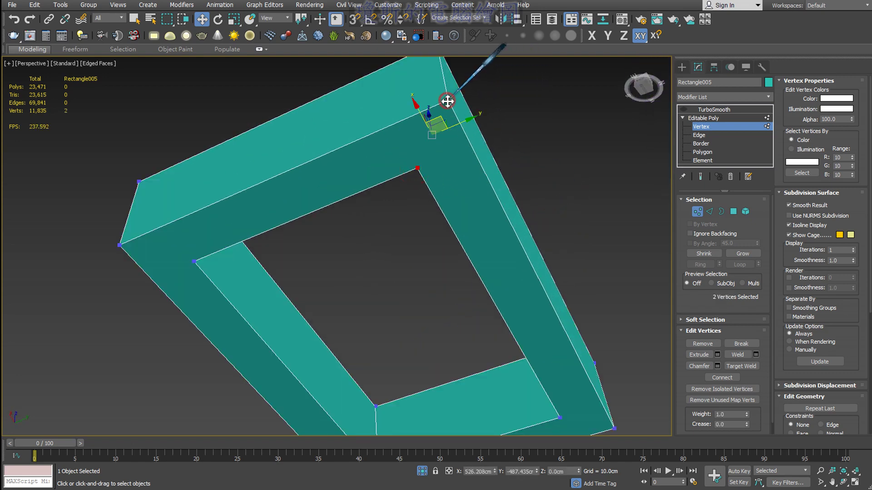
left_click(720, 377)
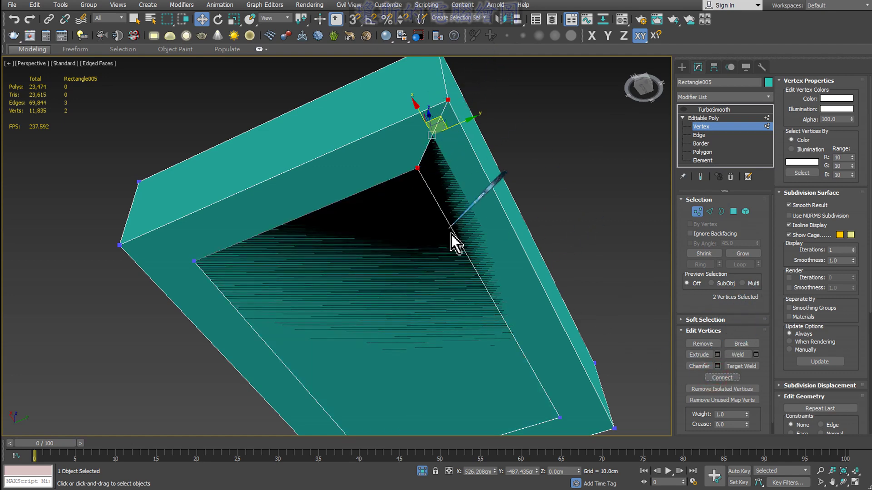
Connect the inner and outer left corner vertices, then deselect and enter Polygon level
middle_click_drag(460, 336, 458, 262)
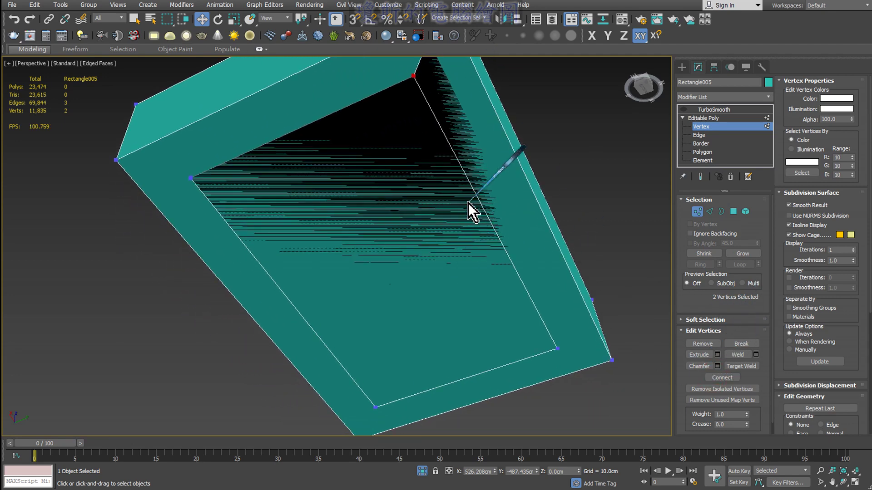
middle_click_drag(467, 203, 467, 261)
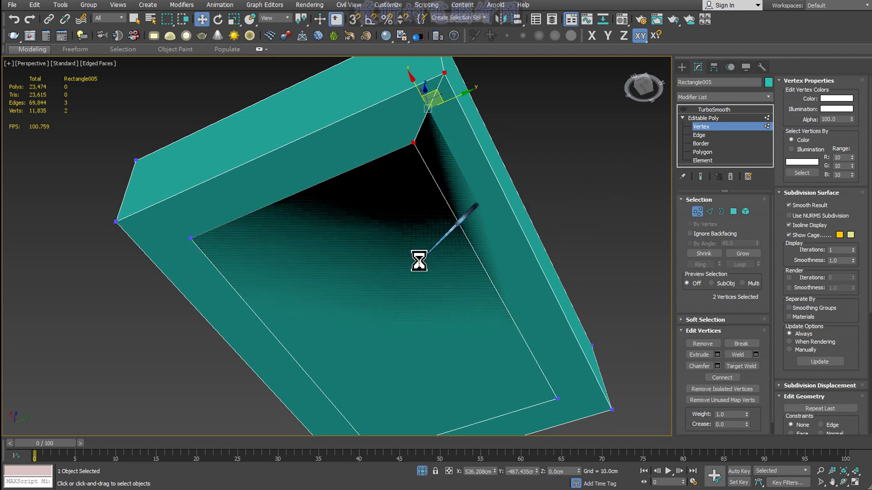
middle_click_drag(343, 273, 363, 241)
left_click(283, 212)
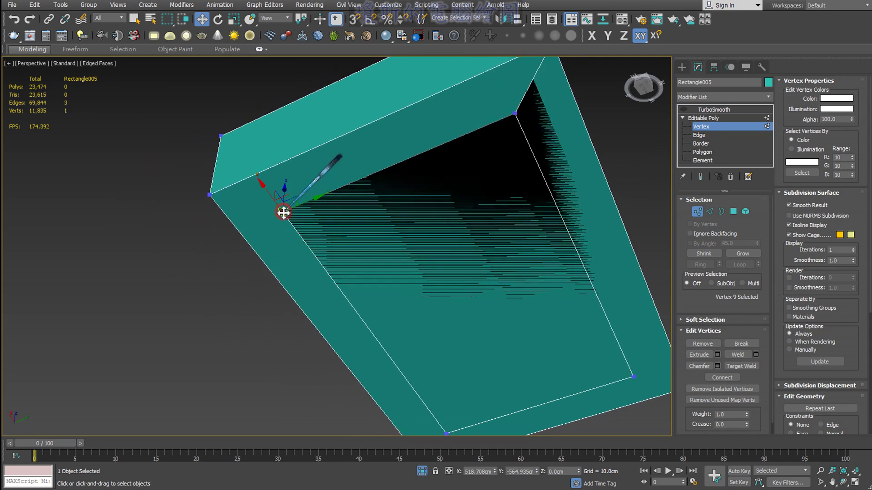
left_click(211, 194, "ctrl")
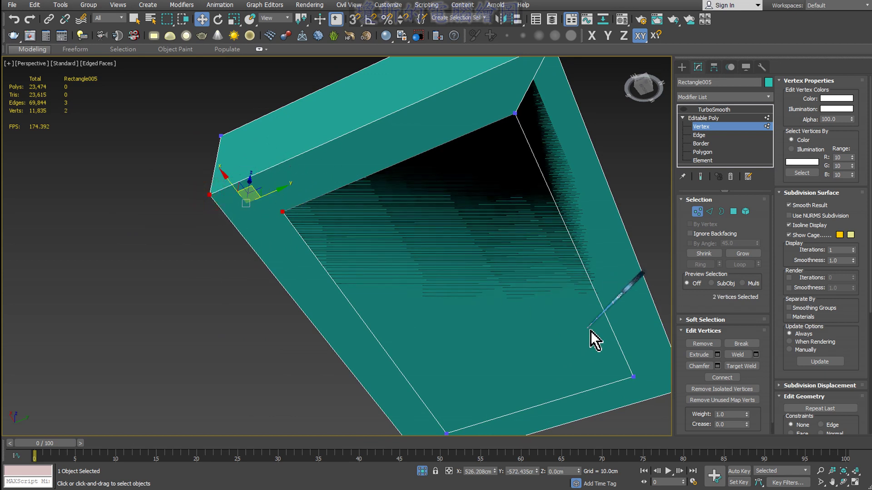
left_click(715, 377)
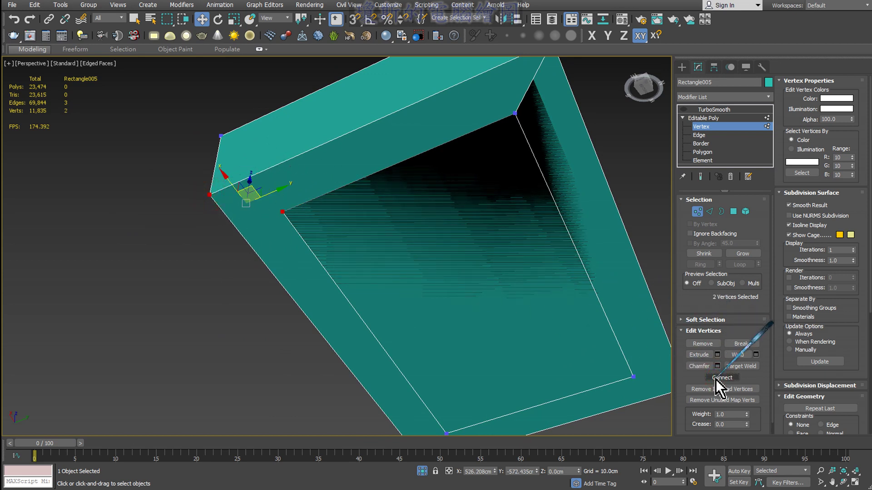
middle_click_drag(586, 327, 491, 264, "alt")
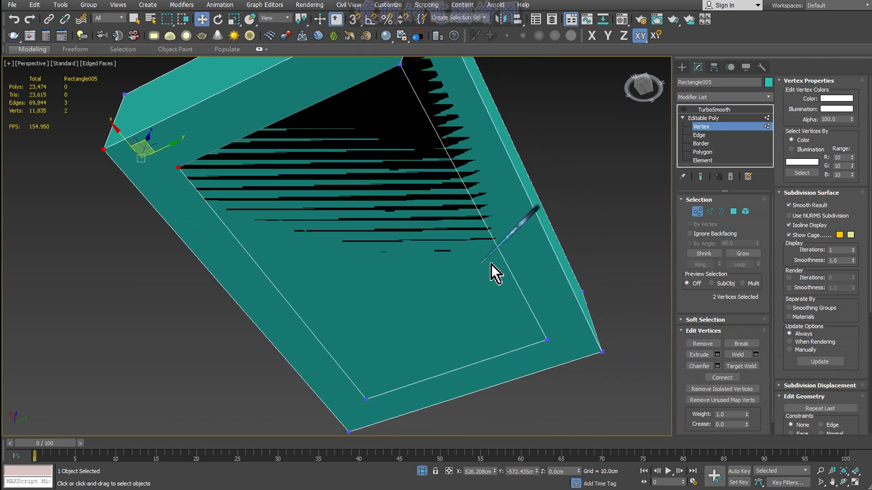
left_click(582, 184)
middle_click_drag(585, 181, 596, 218, "alt")
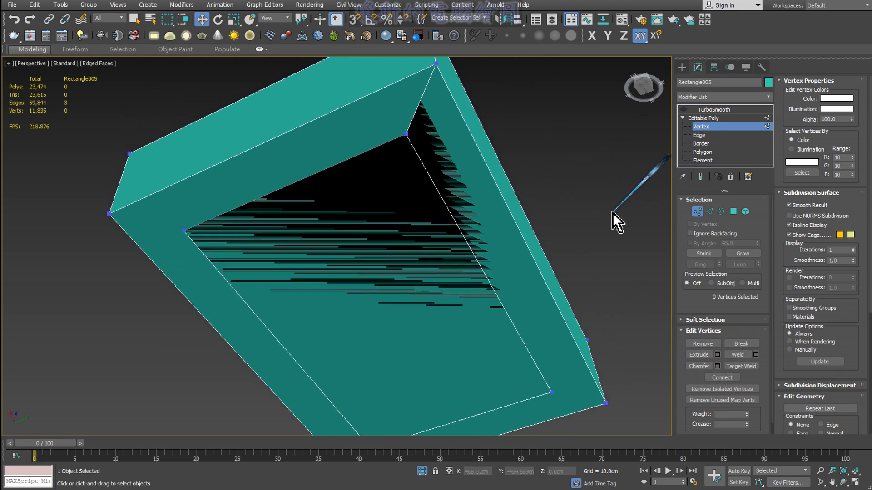
left_click(702, 152)
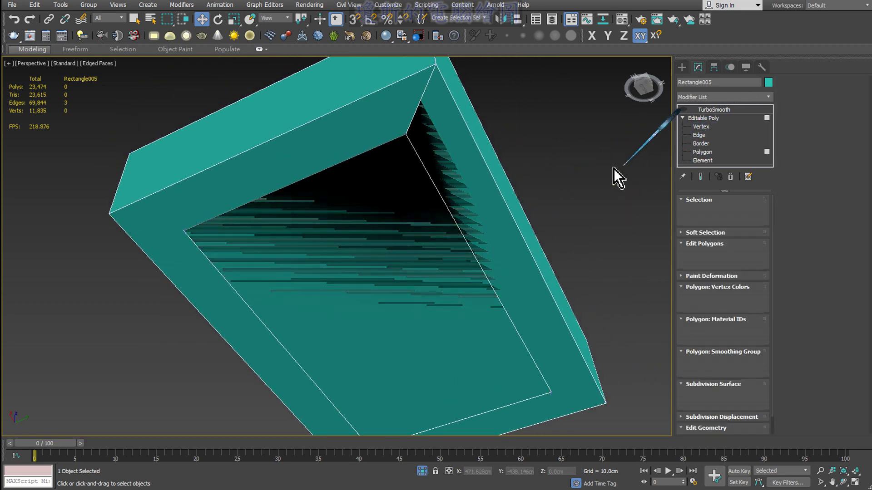
Delete the cap face covering the frame's opening
left_click(386, 256)
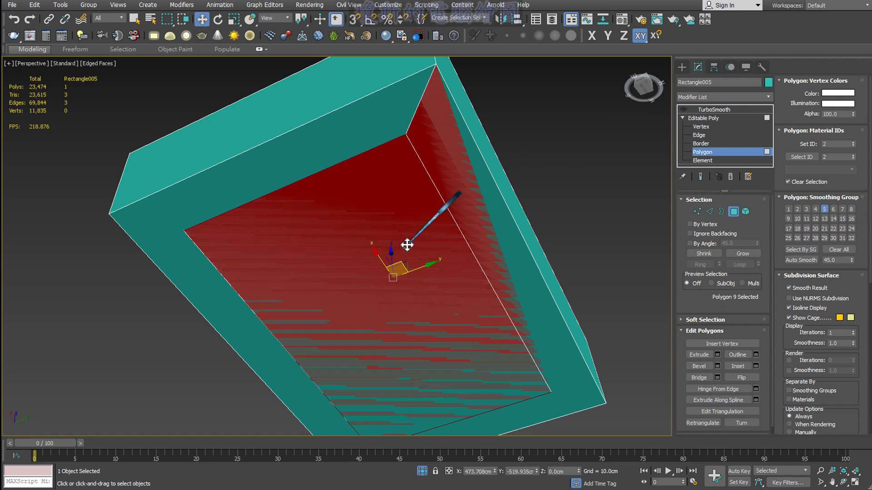
left_click(585, 200)
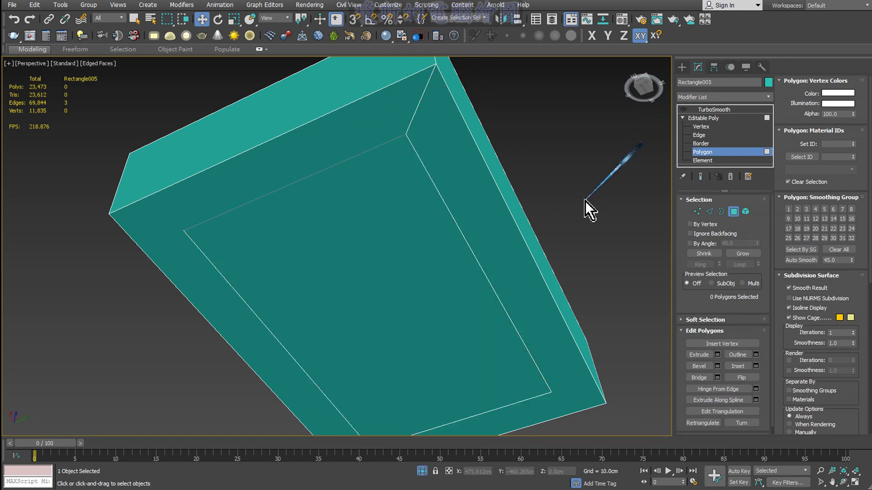
left_click(383, 267)
key("Delete")
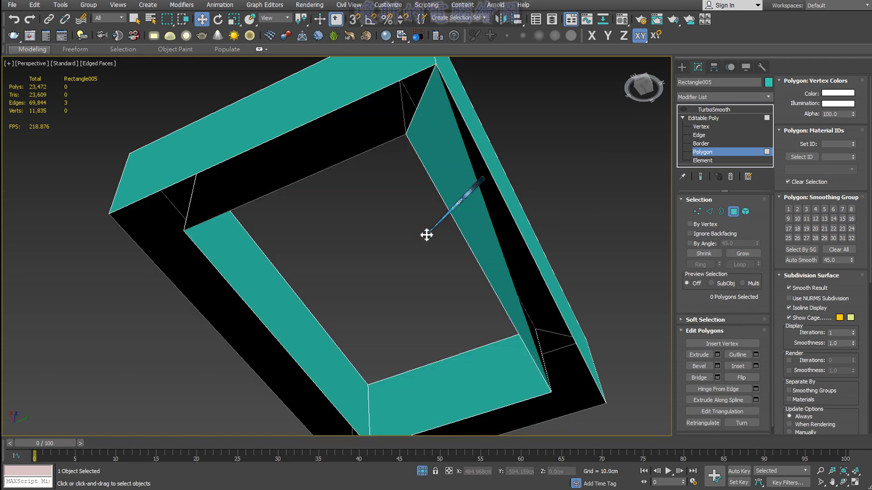
Delete the right inner face of the frame
mouse_move(433, 236)
middle_mouse_down("alt")
mouse_move(444, 214)
mouse_move(440, 286)
mouse_move(447, 208)
middle_mouse_up("alt")
left_click(478, 186)
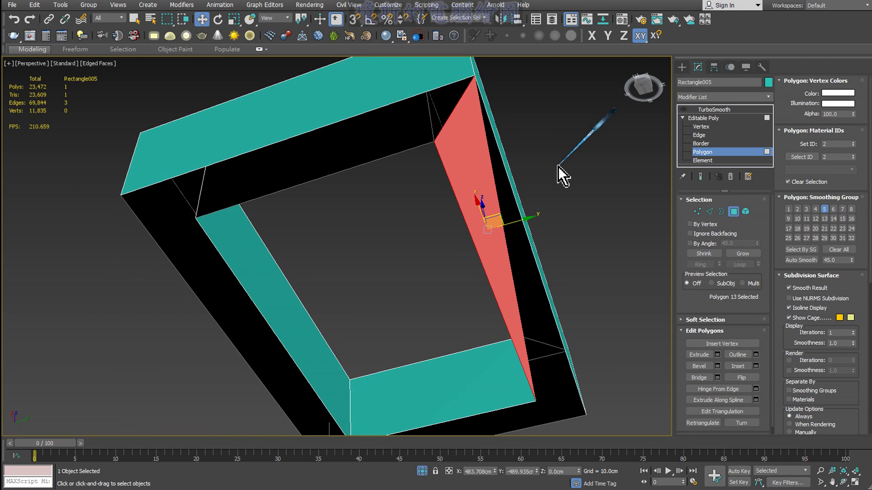
key("Delete")
mouse_move(536, 222)
middle_mouse_down("alt")
mouse_move(469, 248)
mouse_move(463, 232)
mouse_move(525, 249)
mouse_move(510, 259)
mouse_move(467, 248)
middle_mouse_up("alt")
scroll(499, 227, "up", 4)
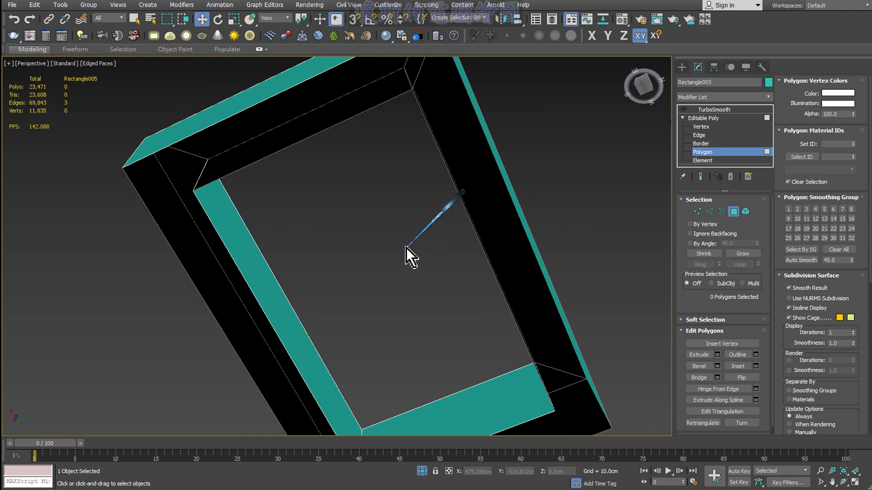
mouse_move(408, 248)
middle_mouse_down("alt")
mouse_move(356, 273)
mouse_move(405, 293)
middle_mouse_up("alt")
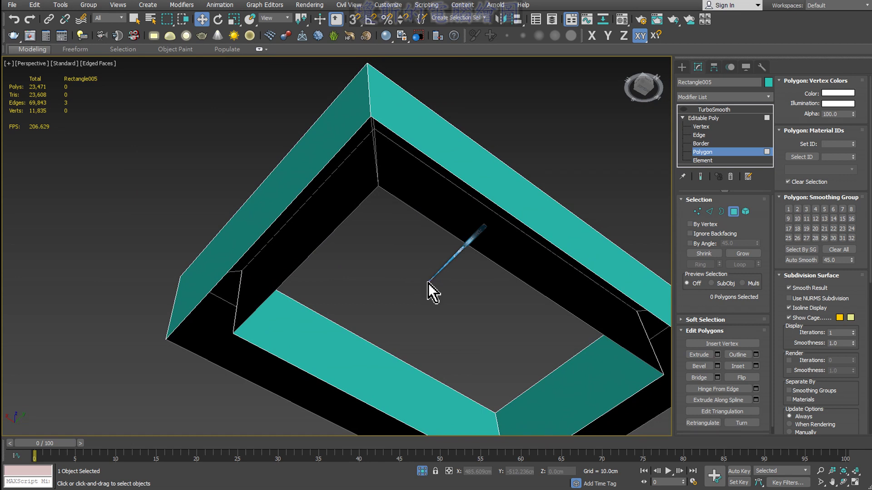
At Edge level, Shift-drag the first inner edge down along Z to extrude faces
left_click(699, 135)
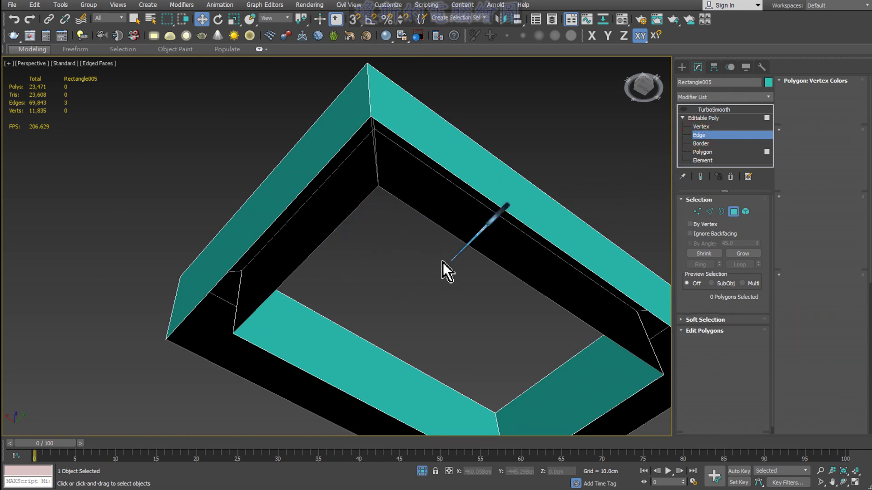
left_click(328, 237)
mouse_move(382, 277)
middle_mouse_down("alt")
mouse_move(351, 286)
mouse_move(377, 280)
mouse_move(364, 242)
middle_mouse_up("alt")
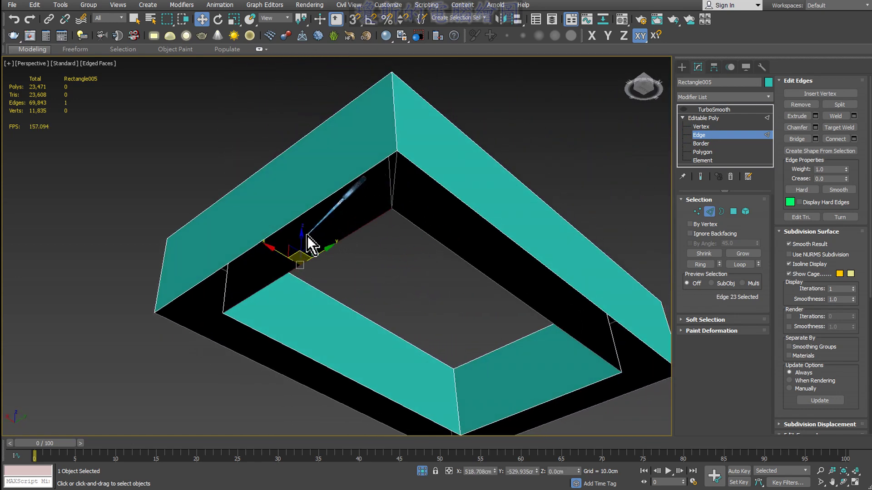
left_click_drag(302, 237, 303, 283, "shift")
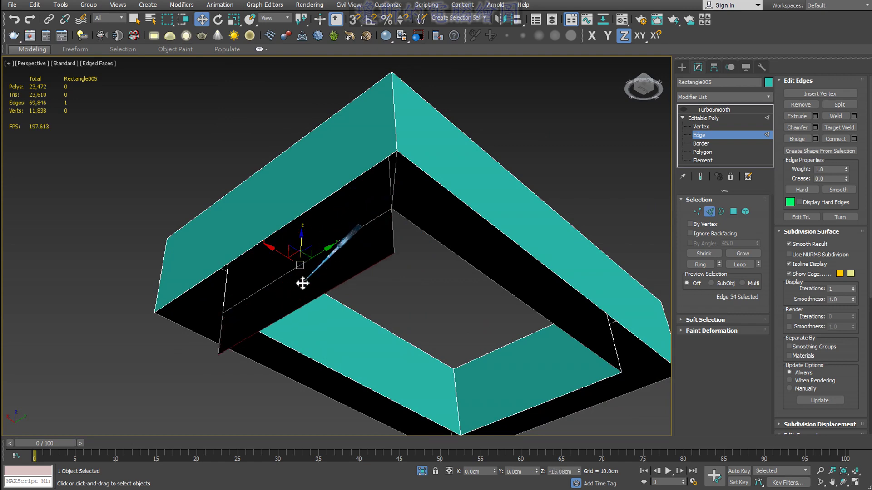
mouse_move(308, 288)
middle_mouse_down("alt")
mouse_move(405, 318)
mouse_move(336, 309)
middle_mouse_up("alt")
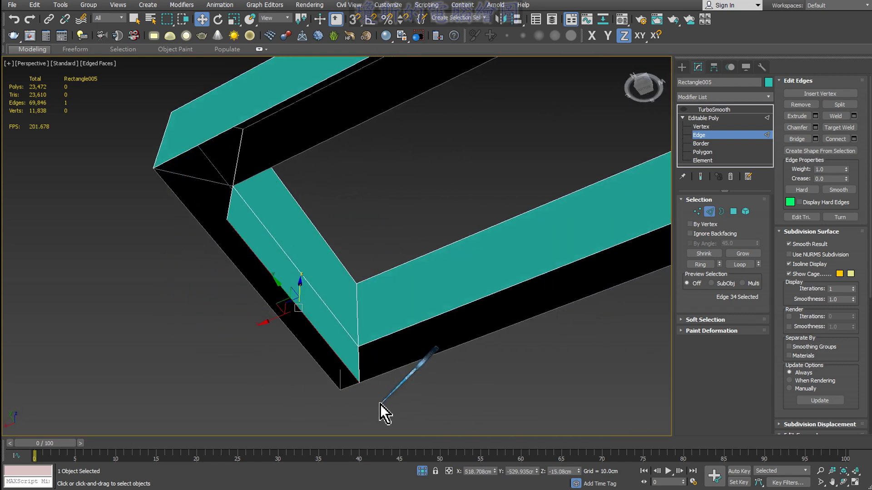
middle_click_drag(380, 404, 397, 392, "alt")
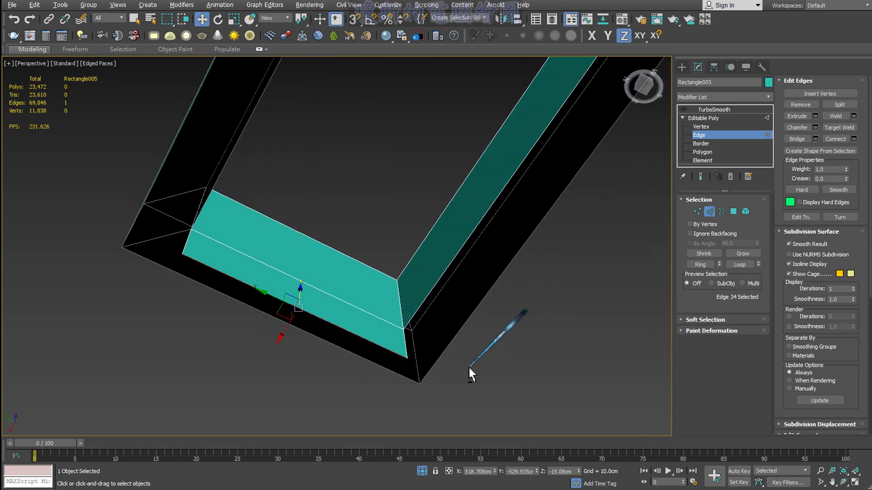
middle_click_drag(470, 374, 522, 345, "alt")
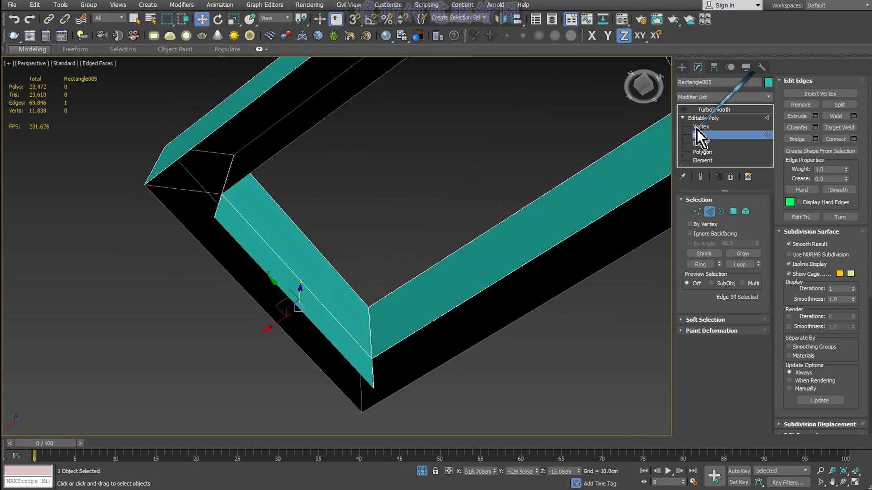
mouse_move(346, 224)
middle_mouse_down("alt")
mouse_move(339, 230)
mouse_move(415, 229)
mouse_move(409, 288)
mouse_move(476, 258)
middle_mouse_up("alt")
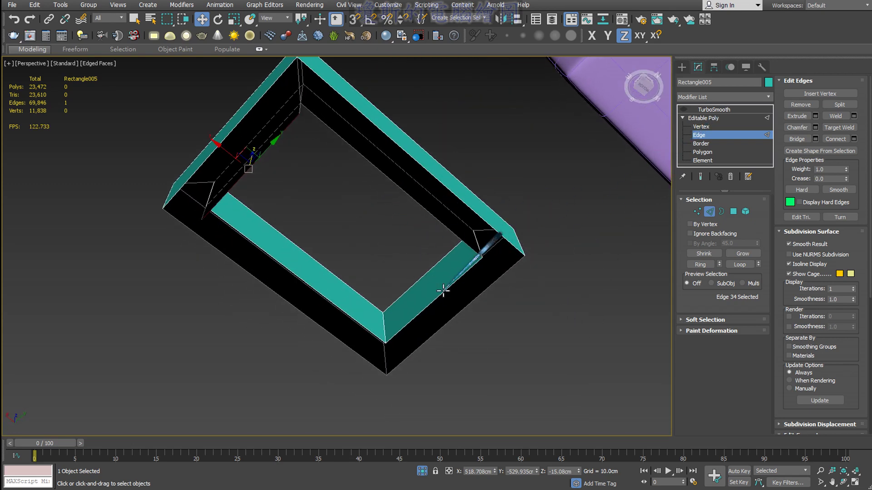
middle_click_drag(449, 318, 458, 312, "alt")
left_click_drag(432, 278, 435, 331, "shift")
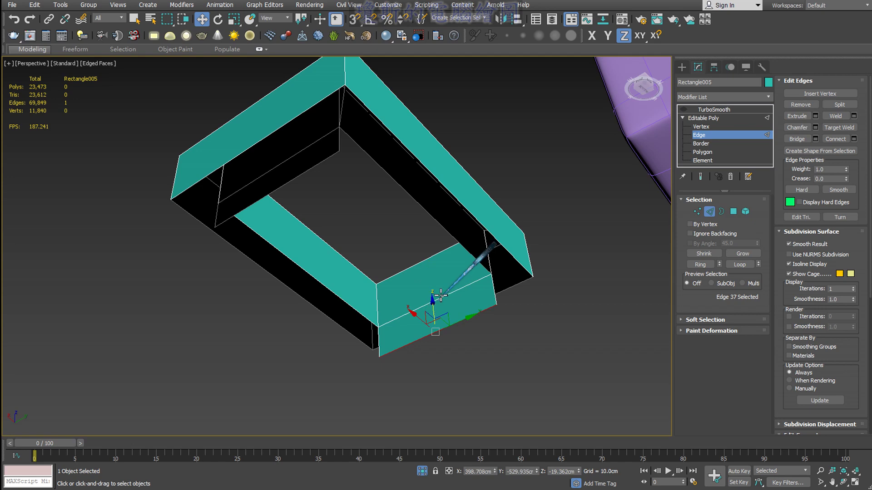
Extrude the remaining inner edges downward and select the corner's vertical edges
left_click(444, 229)
mouse_move(443, 230)
middle_mouse_down("alt")
mouse_move(413, 277)
mouse_move(483, 289)
mouse_move(432, 191)
middle_mouse_up("alt")
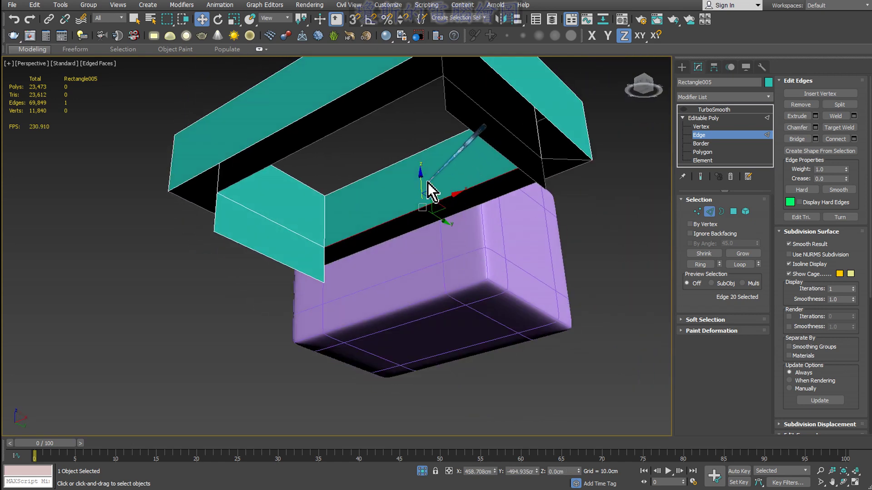
left_click_drag(420, 179, 420, 253, "shift")
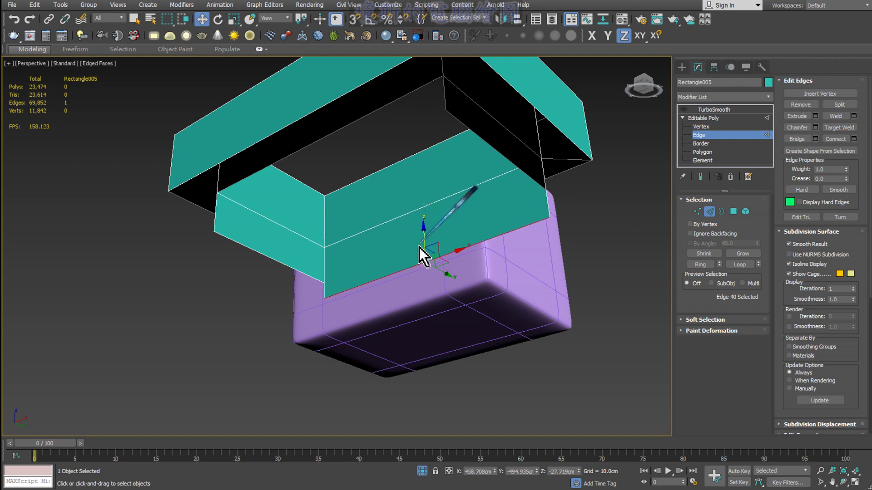
middle_click_drag(420, 253, 309, 263, "alt")
left_click(304, 267)
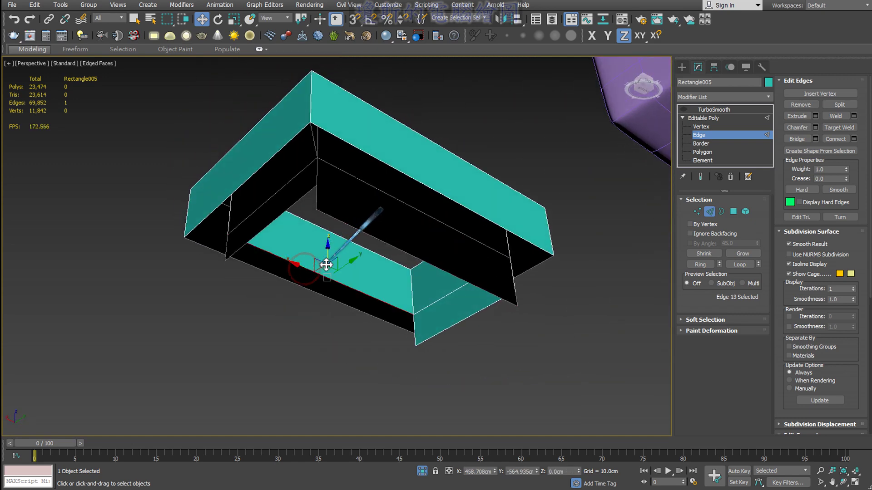
left_click_drag(331, 250, 325, 313, "shift")
middle_click_drag(325, 313, 226, 268, "alt")
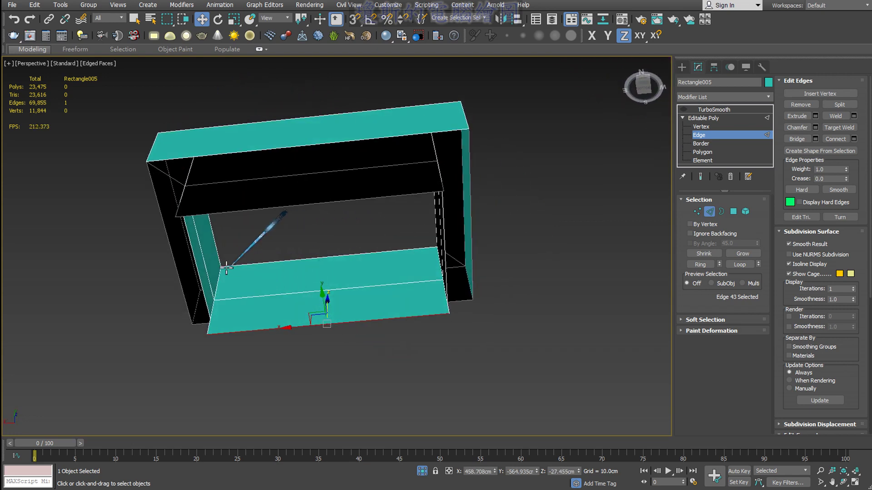
scroll(196, 274, "up", 3)
left_click(199, 276)
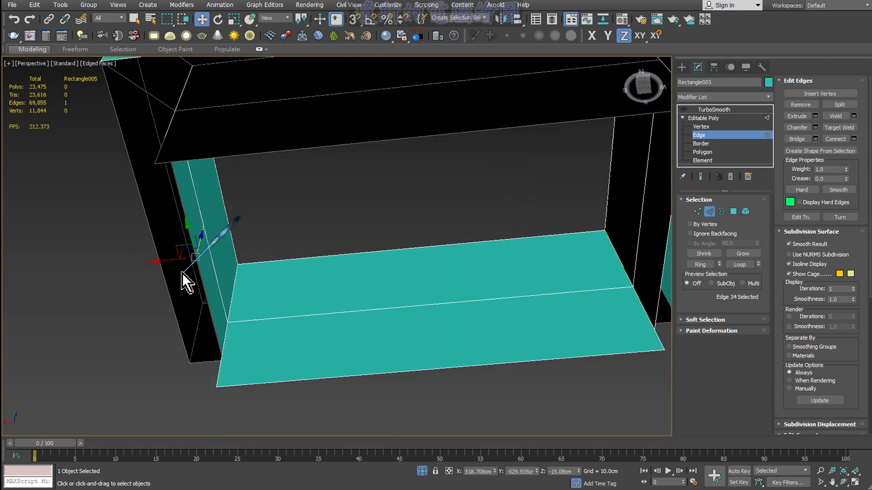
left_click_drag(167, 260, 148, 258)
mouse_move(148, 259)
middle_mouse_down("alt")
mouse_move(308, 245)
mouse_move(569, 247)
mouse_move(593, 259)
mouse_move(512, 317)
mouse_move(557, 274)
middle_mouse_up("alt")
left_click(554, 251)
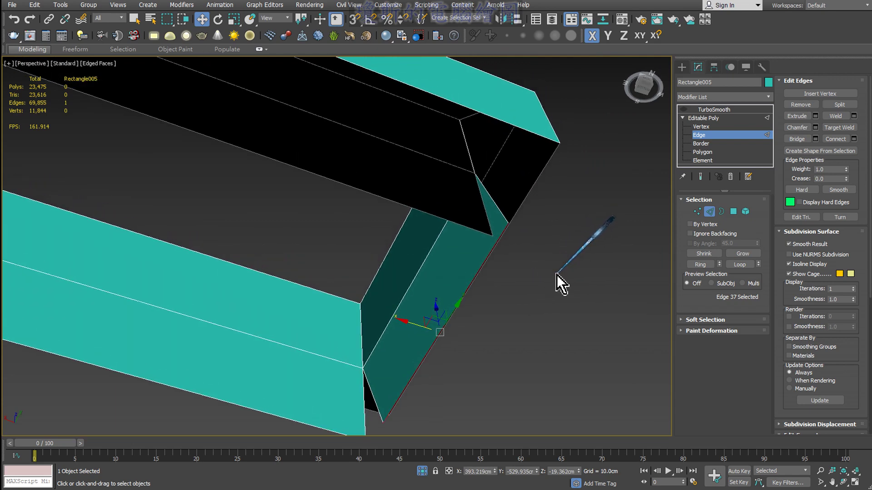
Start Target Weld at Vertex level and weld the first loose vertex onto the outer corner
left_click(700, 127)
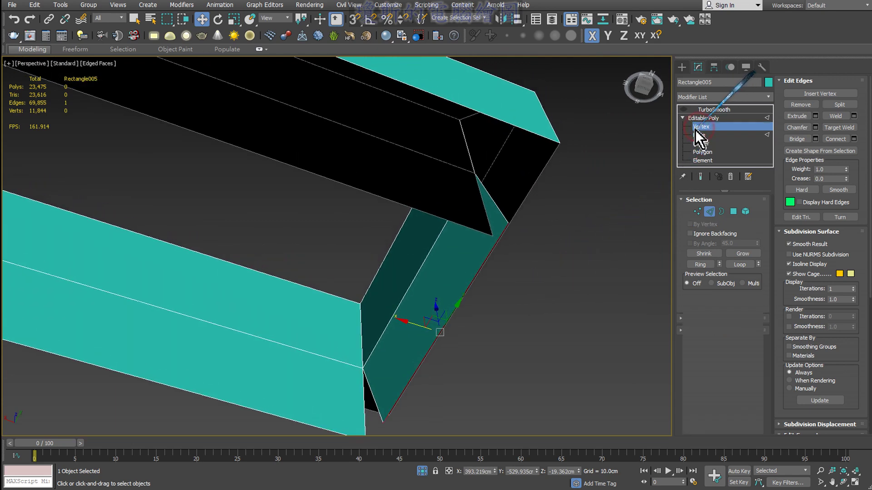
middle_click_drag(568, 237, 544, 246)
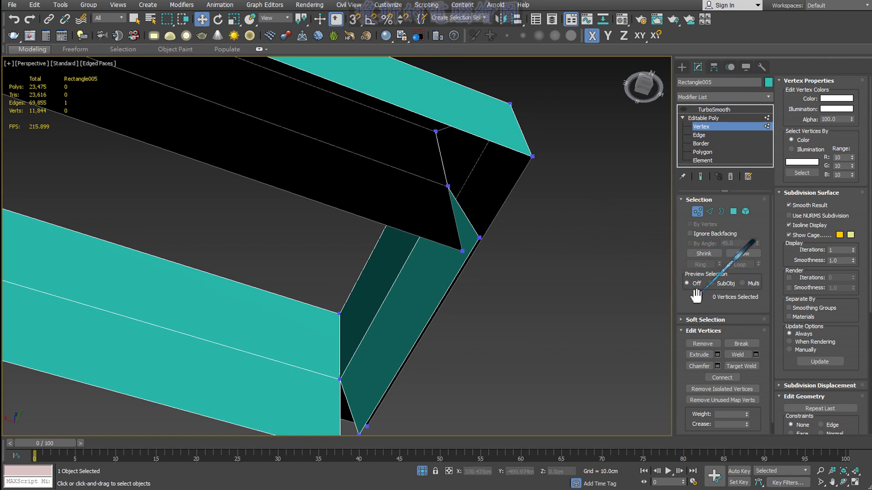
scroll(699, 255, "down", 1)
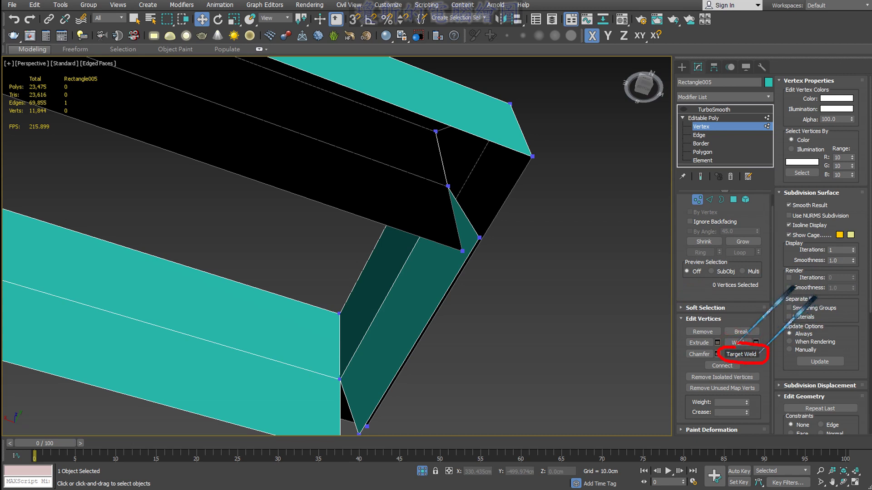
right_click(637, 195)
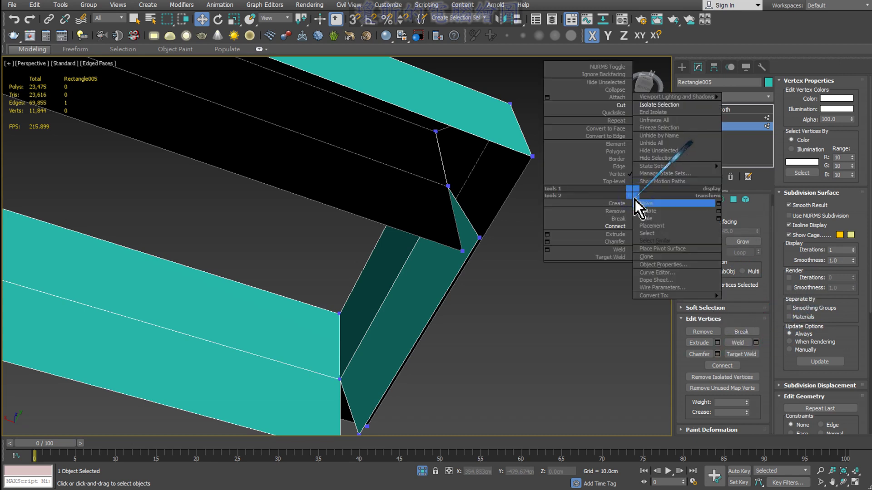
left_click(615, 257)
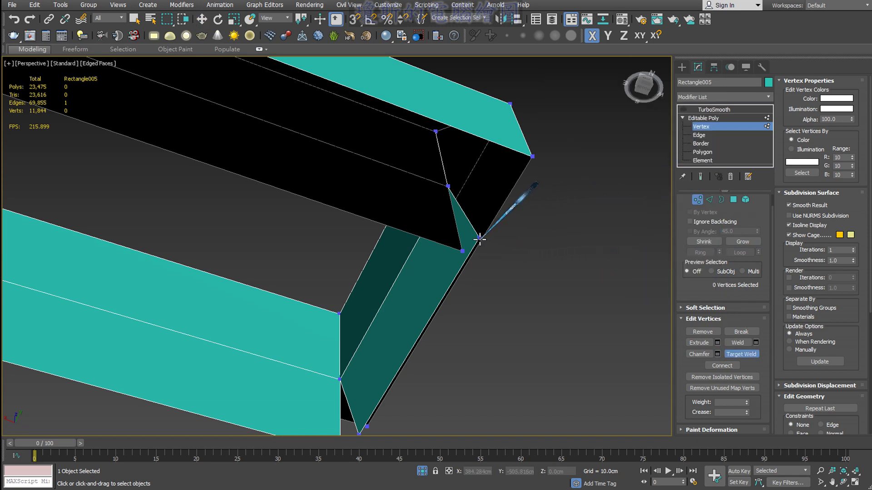
left_click(480, 238)
left_click(531, 156)
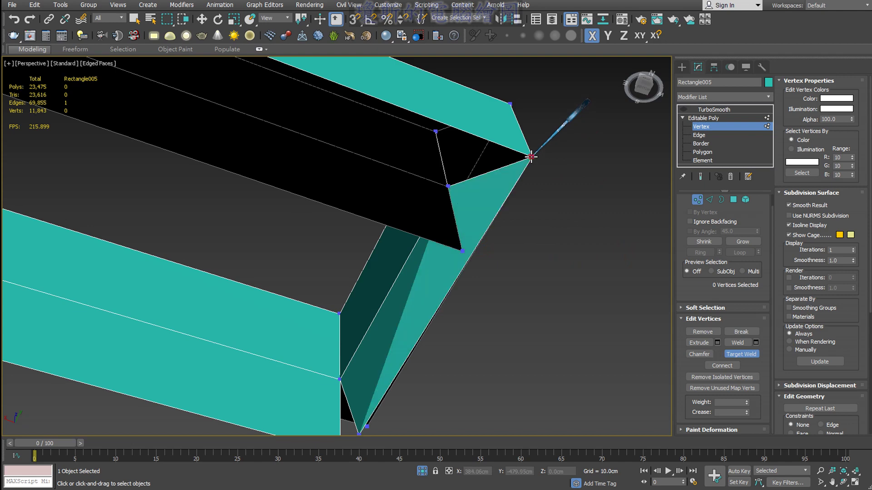
Weld the loose vertices at the lower and left corners onto their corner vertices
middle_click_drag(502, 288, 487, 224)
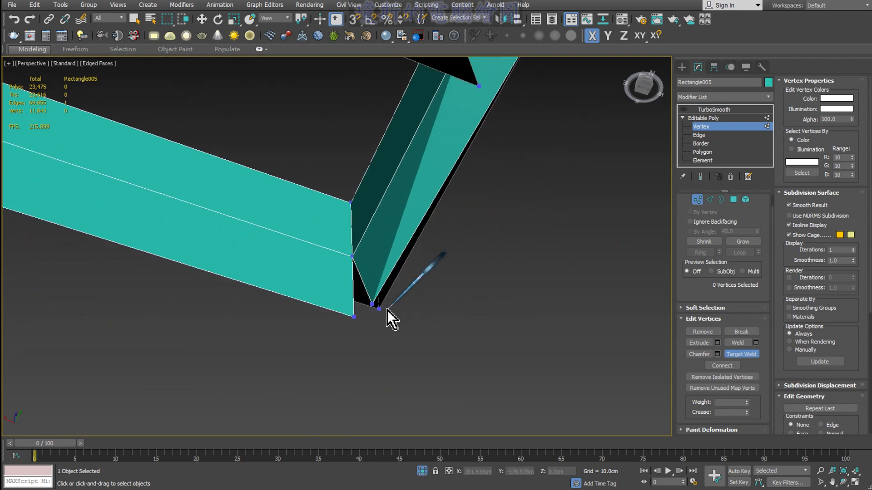
scroll(384, 319, "up", 3)
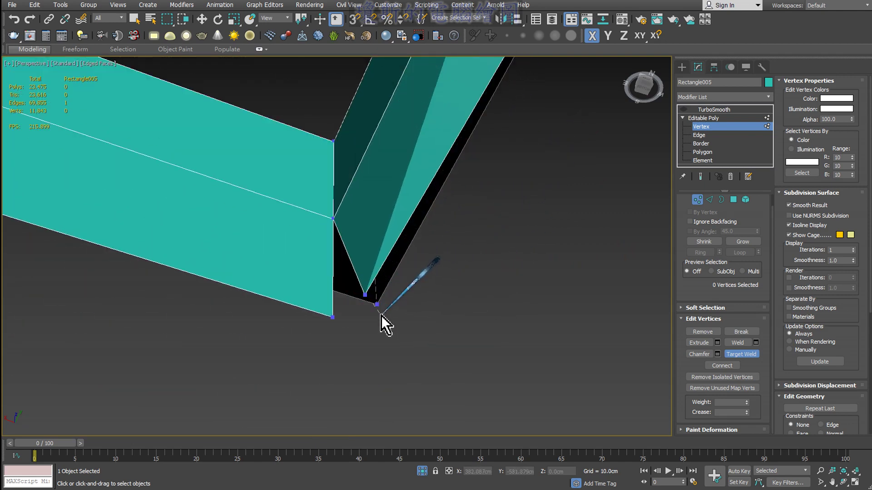
scroll(380, 313, "up", 3)
left_click(376, 300)
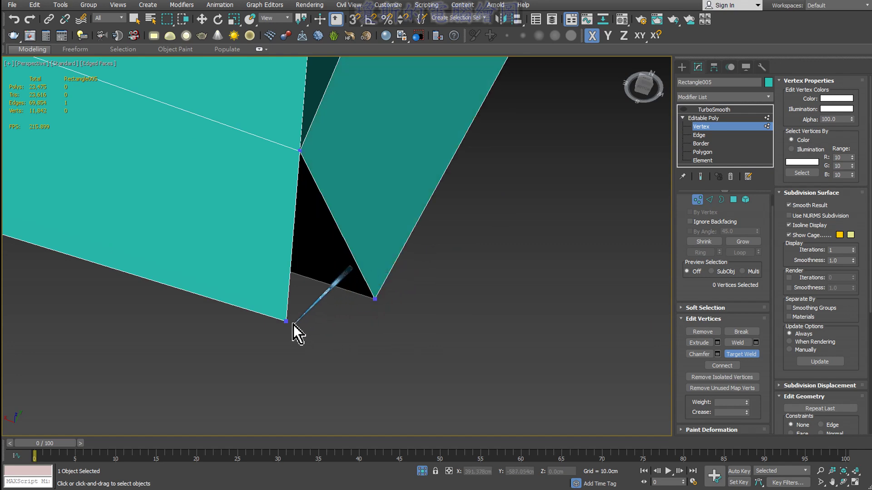
left_click(286, 321)
left_click(375, 300)
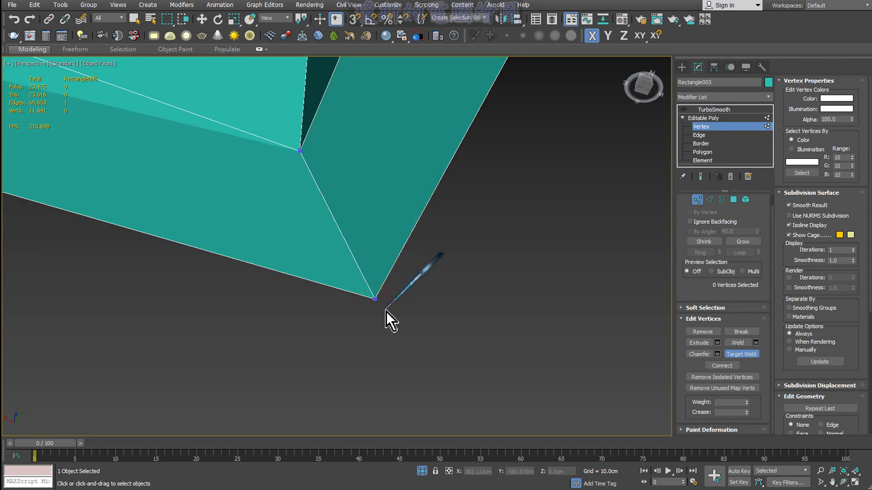
scroll(386, 313, "down", 5)
mouse_move(394, 317)
middle_mouse_down()
mouse_move(321, 266)
mouse_move(282, 251)
middle_mouse_up()
scroll(284, 253, "up", 4)
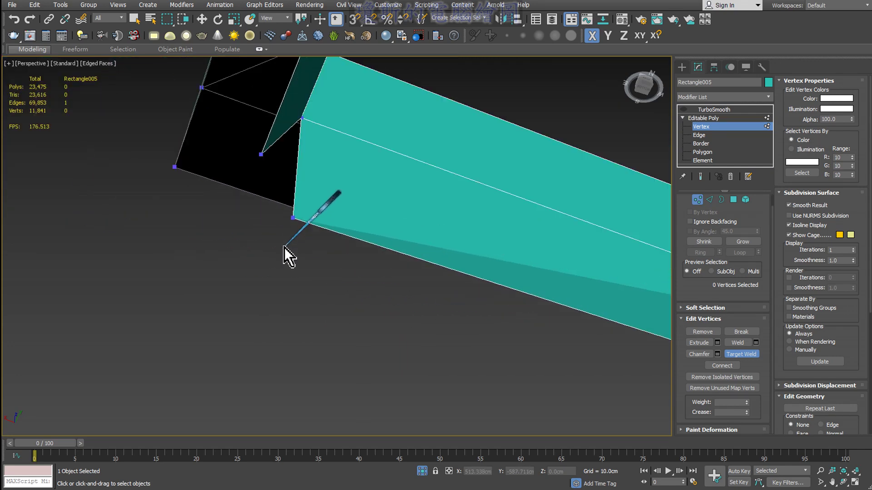
left_click(293, 218)
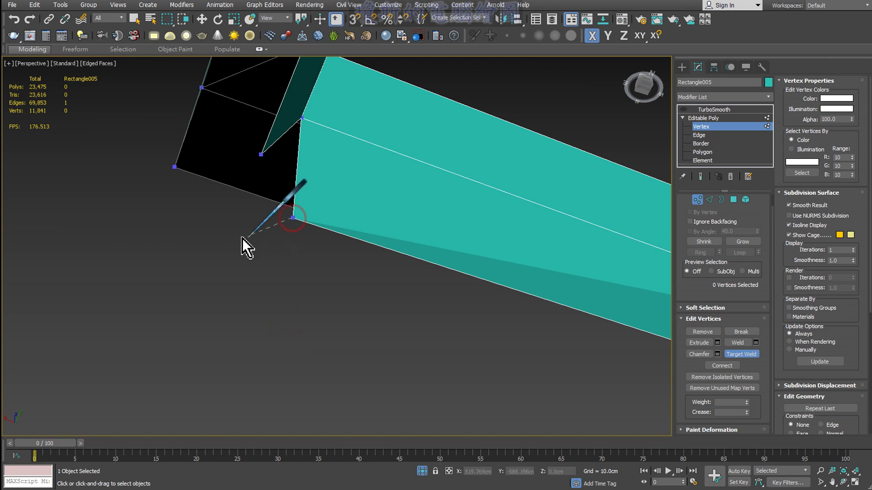
left_click(175, 167)
middle_click_drag(220, 210, 292, 271)
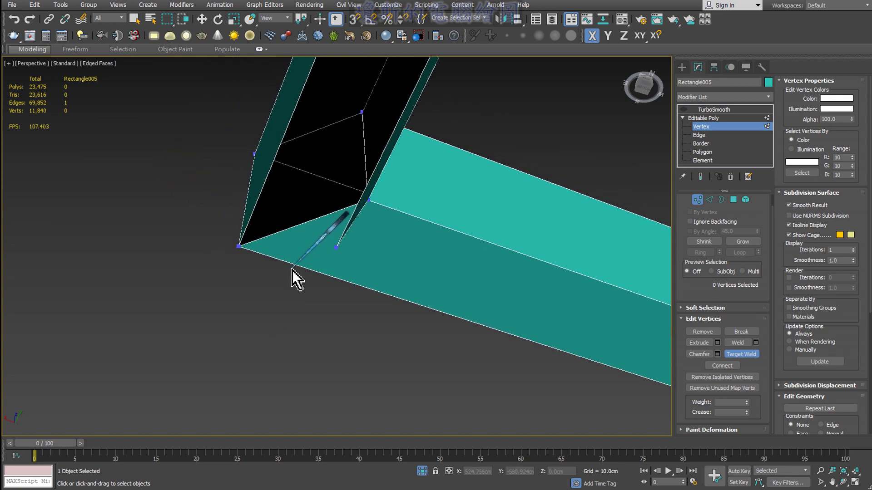
left_click(337, 247)
left_click(239, 246)
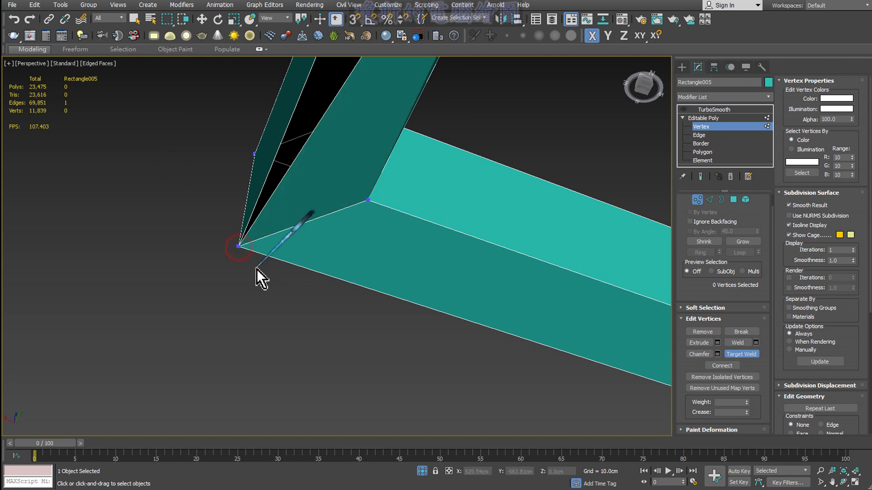
mouse_move(257, 269)
middle_mouse_down("alt")
mouse_move(394, 167)
mouse_move(366, 331)
middle_mouse_up("alt")
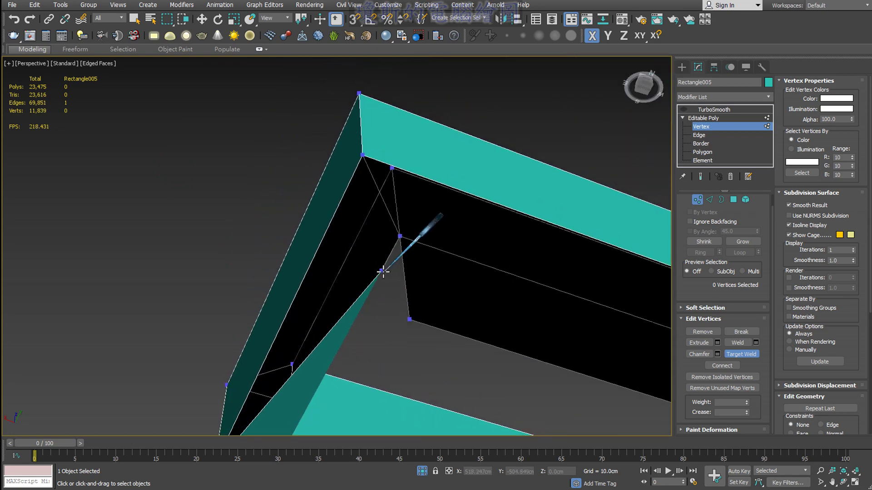
Weld the remaining inner skirt vertices onto their corner vertices
mouse_move(403, 269)
middle_mouse_down("alt")
mouse_move(399, 292)
mouse_move(305, 325)
middle_mouse_up("alt")
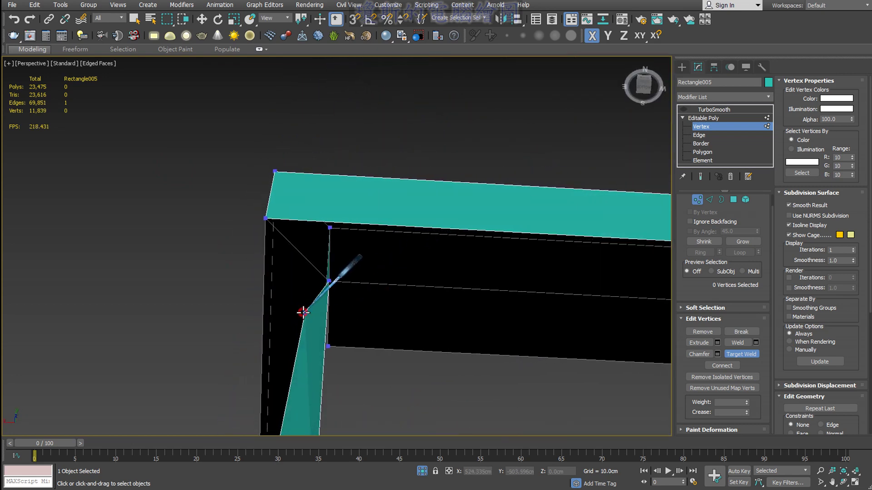
left_click(264, 219)
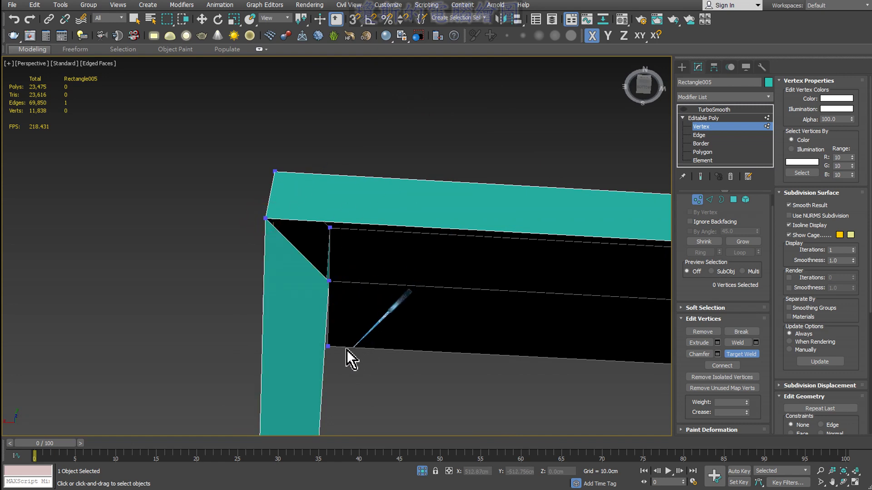
middle_click_drag(346, 350, 425, 335, "alt")
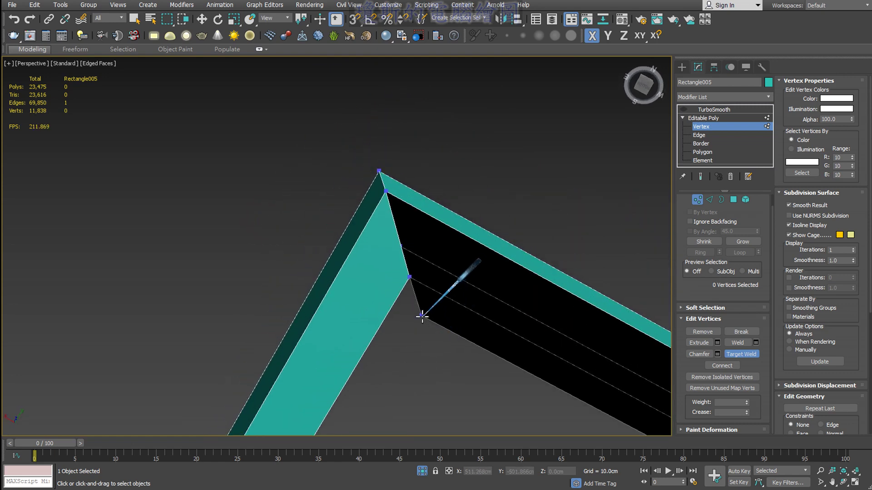
left_click(422, 316)
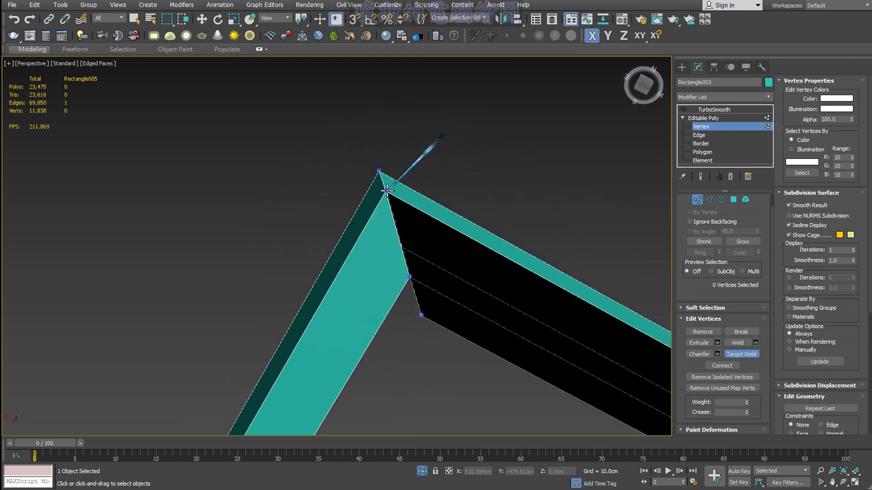
left_click(386, 191)
scroll(346, 243, "down", 5)
scroll(459, 307, "up", 3)
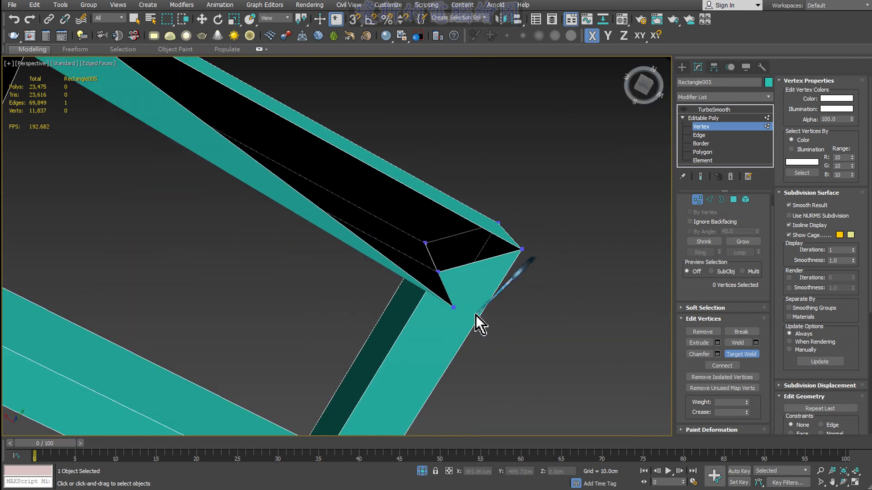
scroll(478, 323, "up", 2)
left_click(455, 307)
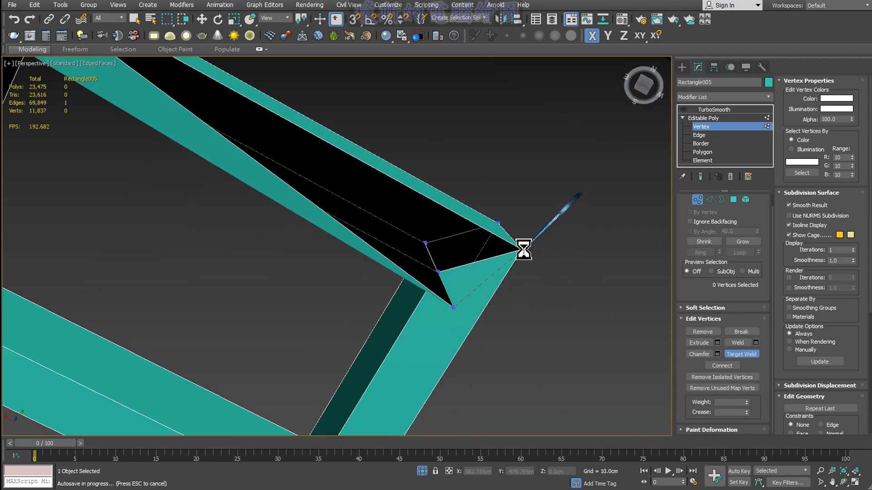
left_click(522, 249)
scroll(543, 282, "down", 4)
scroll(543, 282, "up", 1)
scroll(553, 293, "up", 1)
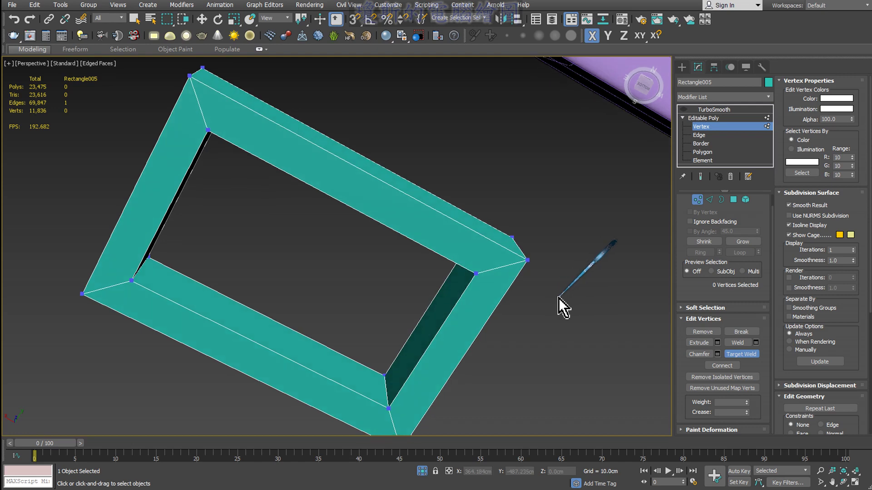
Exit Target Weld and switch to Polygon level
right_click(592, 336)
middle_click_drag(587, 340, 640, 261)
left_click(699, 152)
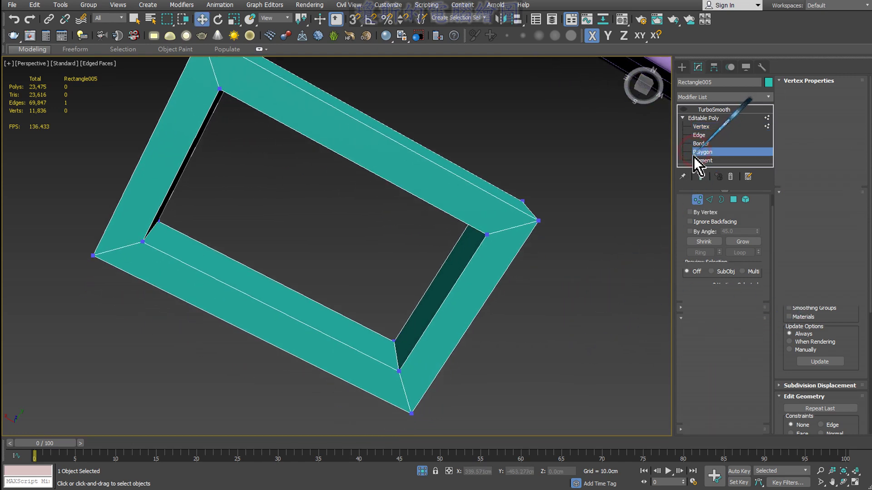
Check the top, right, bottom, left and front sides each select as one polygon, then deselect
left_click(477, 208)
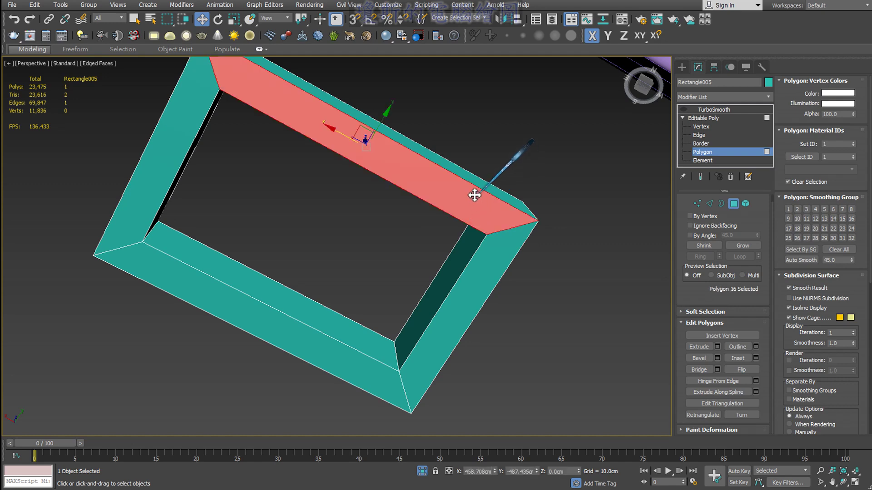
middle_click_drag(473, 195, 468, 213, "alt")
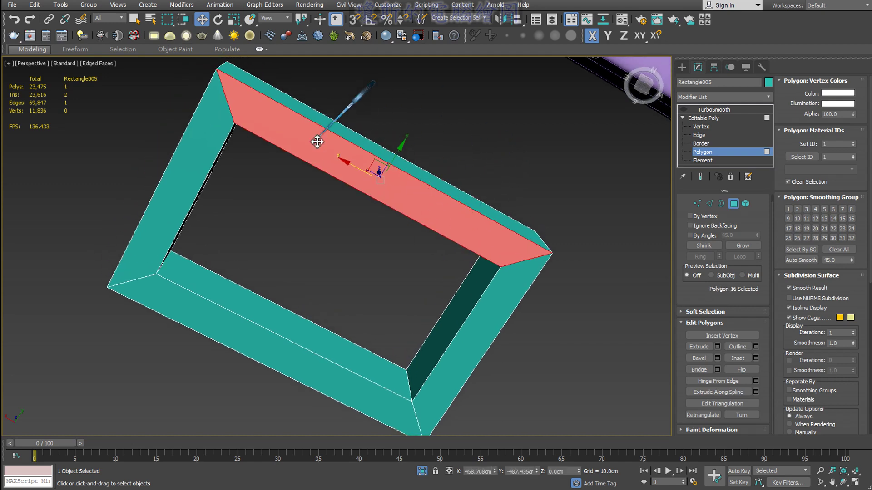
left_click(503, 301)
middle_click_drag(502, 302, 451, 278, "alt")
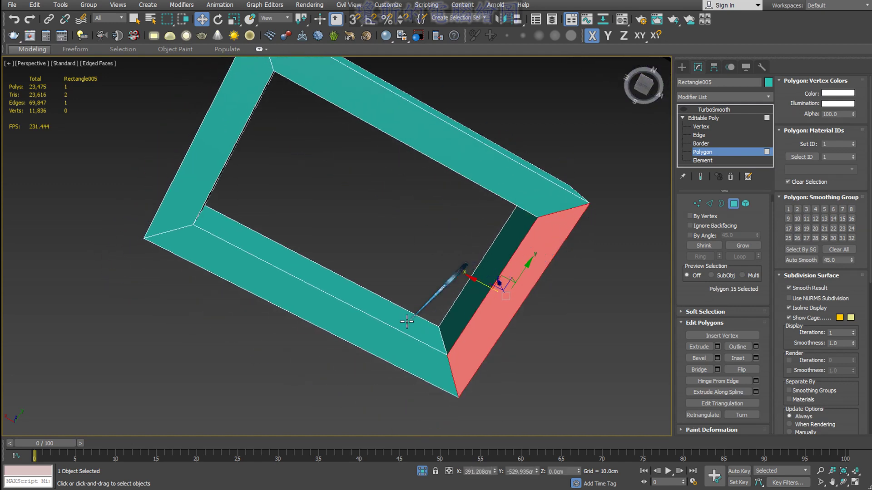
left_click(382, 335)
left_click(208, 152)
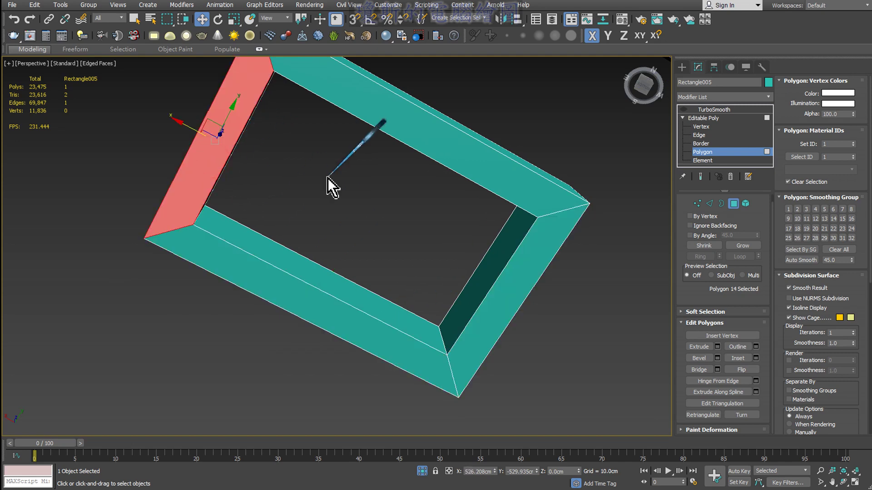
mouse_move(327, 178)
middle_mouse_down("alt")
mouse_move(334, 226)
mouse_move(361, 200)
mouse_move(399, 265)
mouse_move(405, 253)
mouse_move(341, 156)
middle_mouse_up("alt")
left_click(390, 245)
left_click(360, 189)
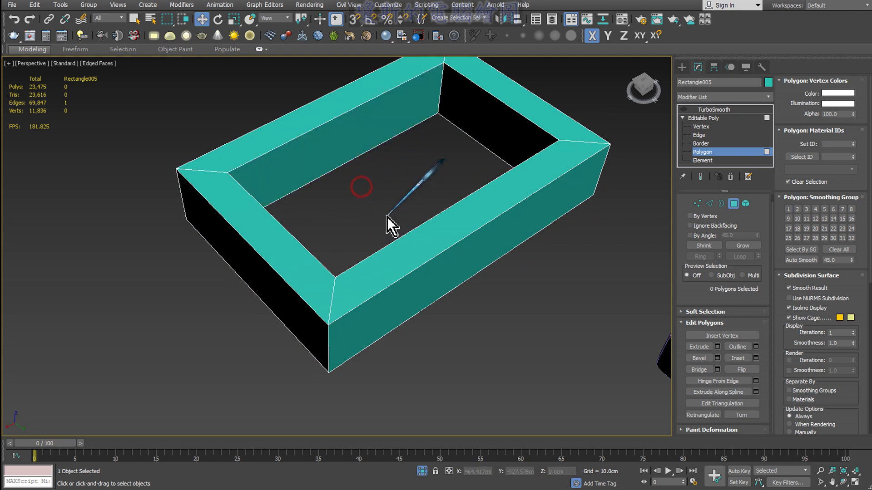
mouse_move(389, 227)
middle_mouse_down("alt")
mouse_move(391, 274)
mouse_move(396, 253)
middle_mouse_up("alt")
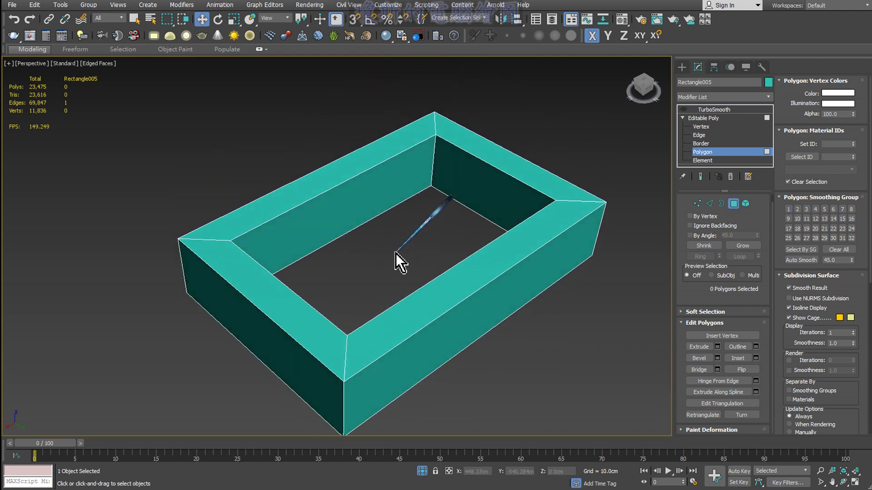
Turn on the TurboSmooth modifier on the frame, comparing it briefly with the unsmoothed frame
left_click(698, 119)
left_click(707, 109)
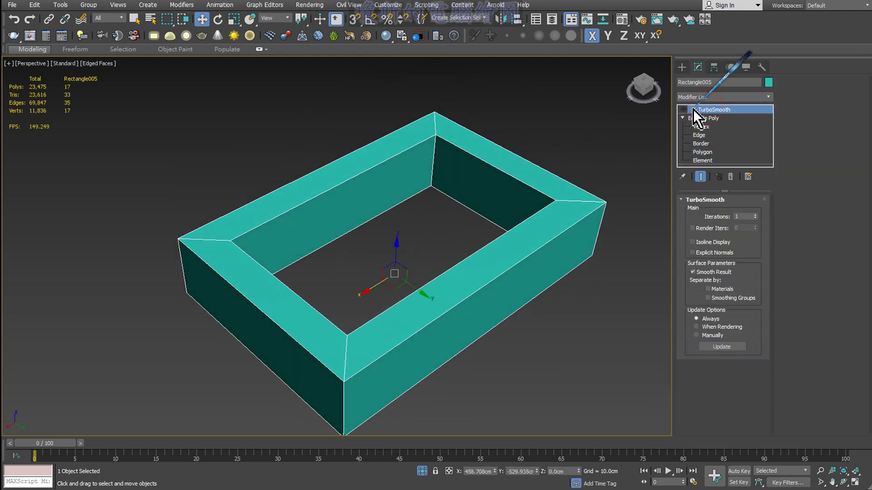
left_click(685, 109)
mouse_move(577, 196)
middle_mouse_down("alt")
mouse_move(529, 250)
mouse_move(589, 226)
mouse_move(506, 261)
middle_mouse_up("alt")
mouse_move(350, 204)
middle_mouse_down("alt")
mouse_move(411, 284)
mouse_move(326, 265)
middle_mouse_up("alt")
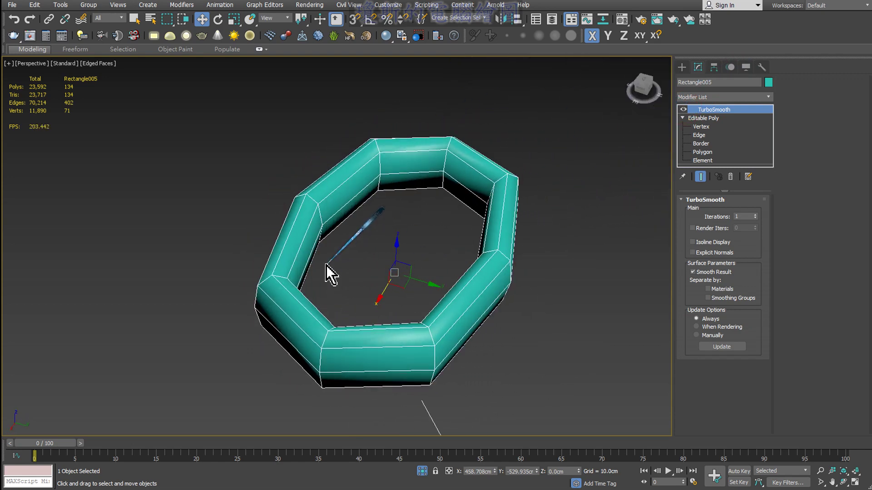
left_click(684, 109)
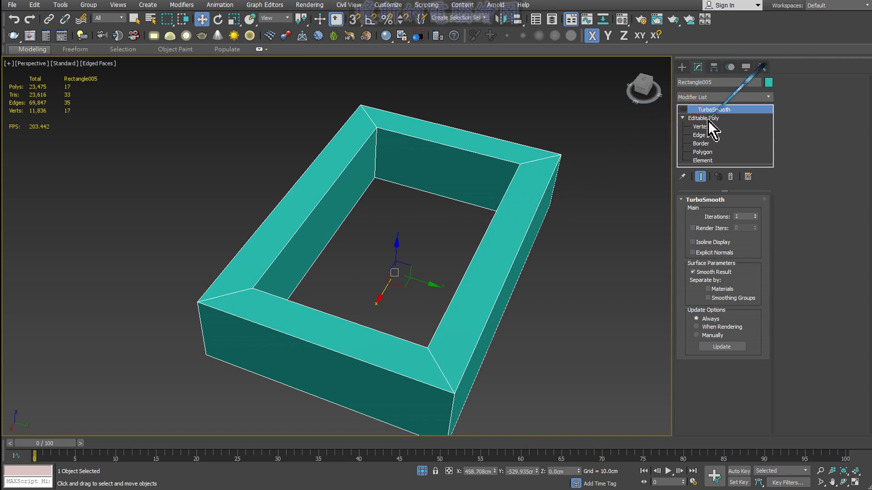
left_click(683, 109)
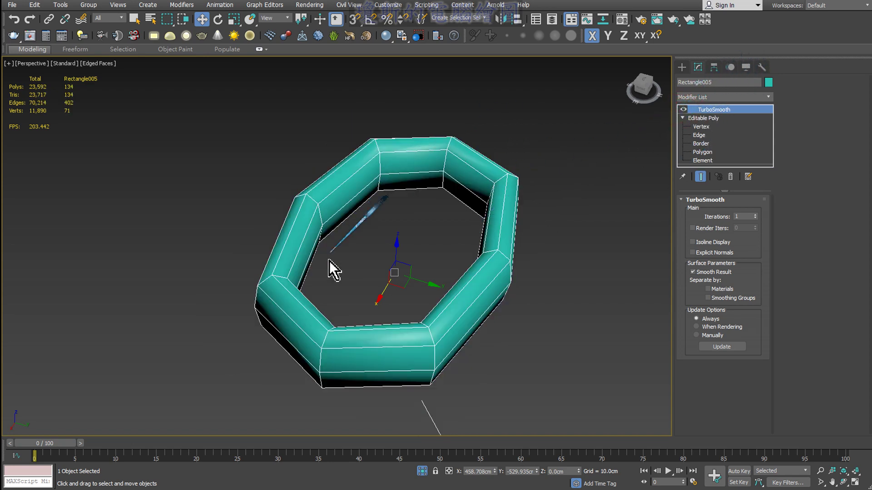
Raise TurboSmooth iterations to 2 and inspect the rounded ring up close
left_click(755, 215)
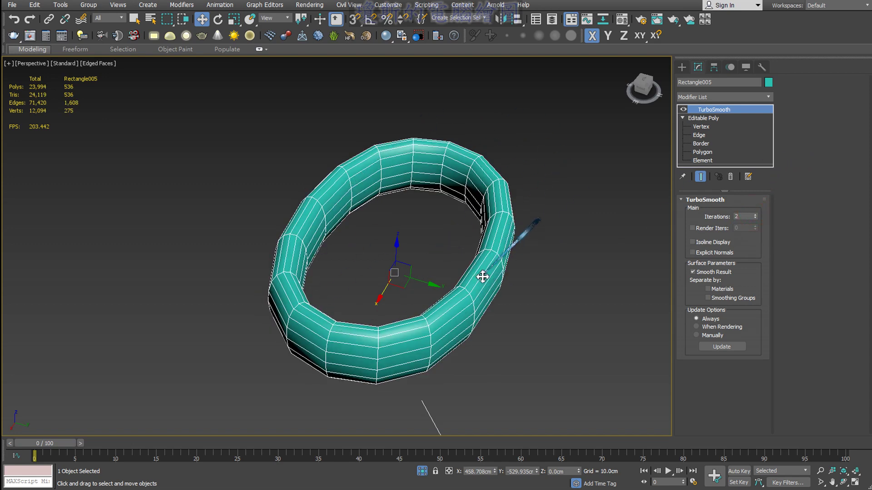
mouse_move(482, 274)
middle_mouse_down("alt")
mouse_move(480, 267)
mouse_move(473, 279)
mouse_move(355, 261)
middle_mouse_up("alt")
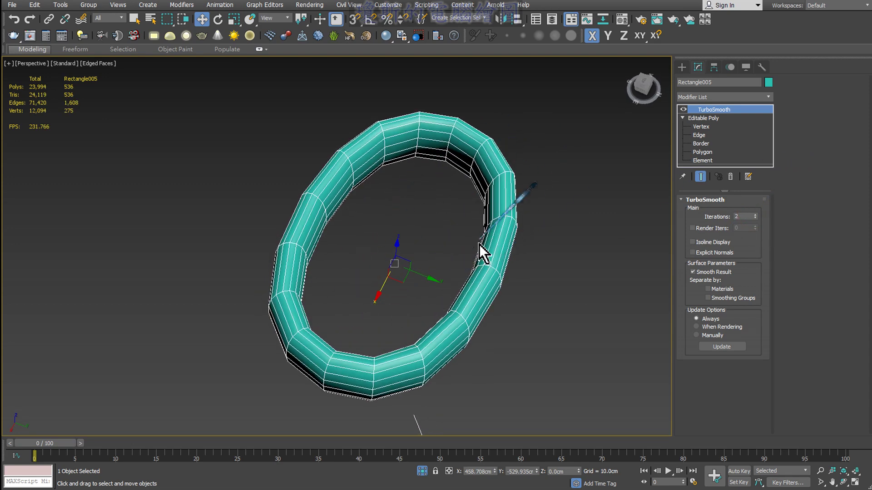
mouse_move(439, 268)
middle_mouse_down("alt")
mouse_move(437, 241)
mouse_move(425, 258)
mouse_move(407, 249)
middle_mouse_up("alt")
scroll(421, 261, "up", 4)
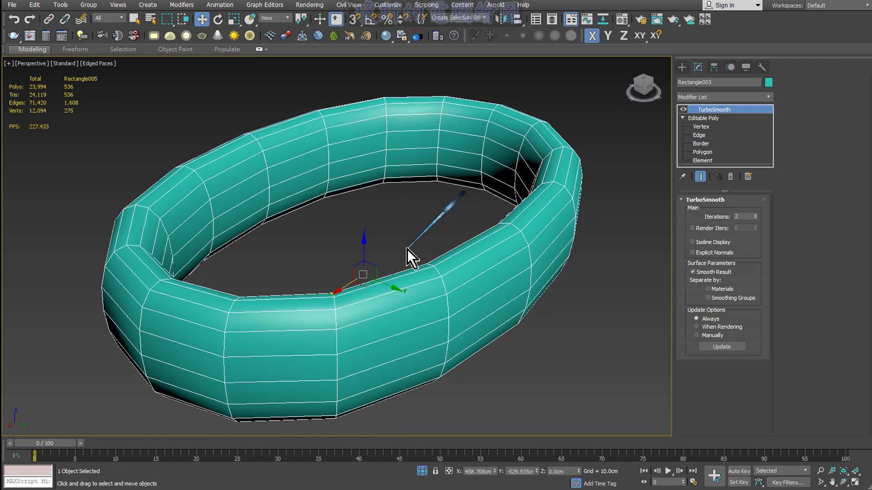